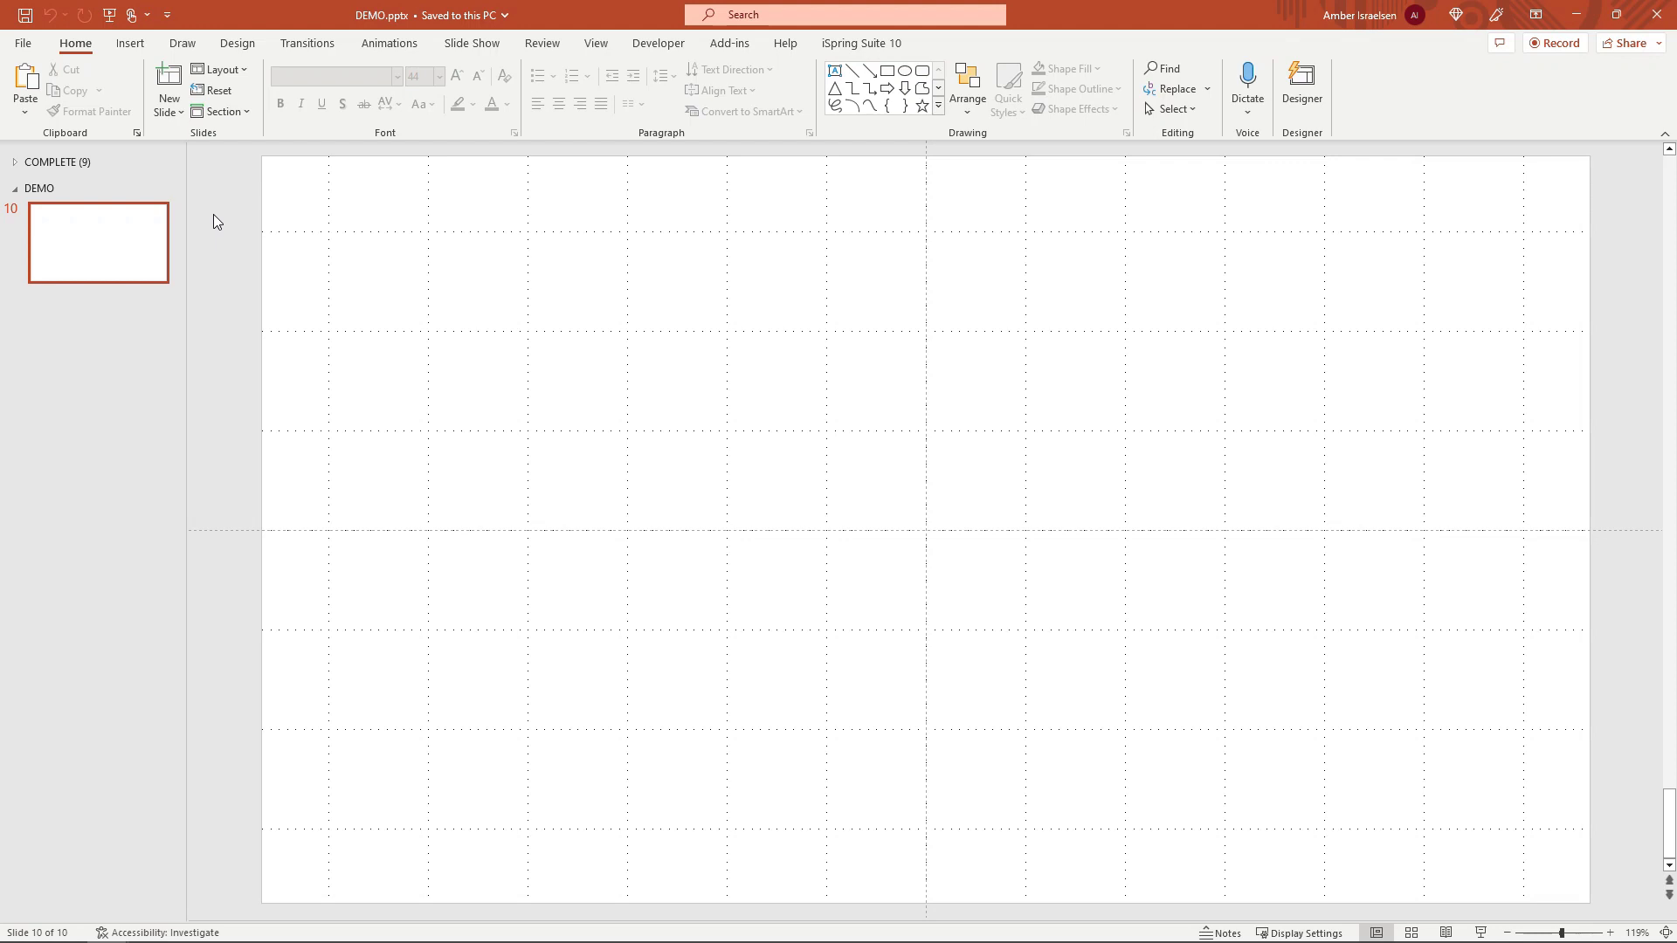
# Open the Stickers library under Insert > Icons and search for 'panda'
pyautogui.click(133, 45)
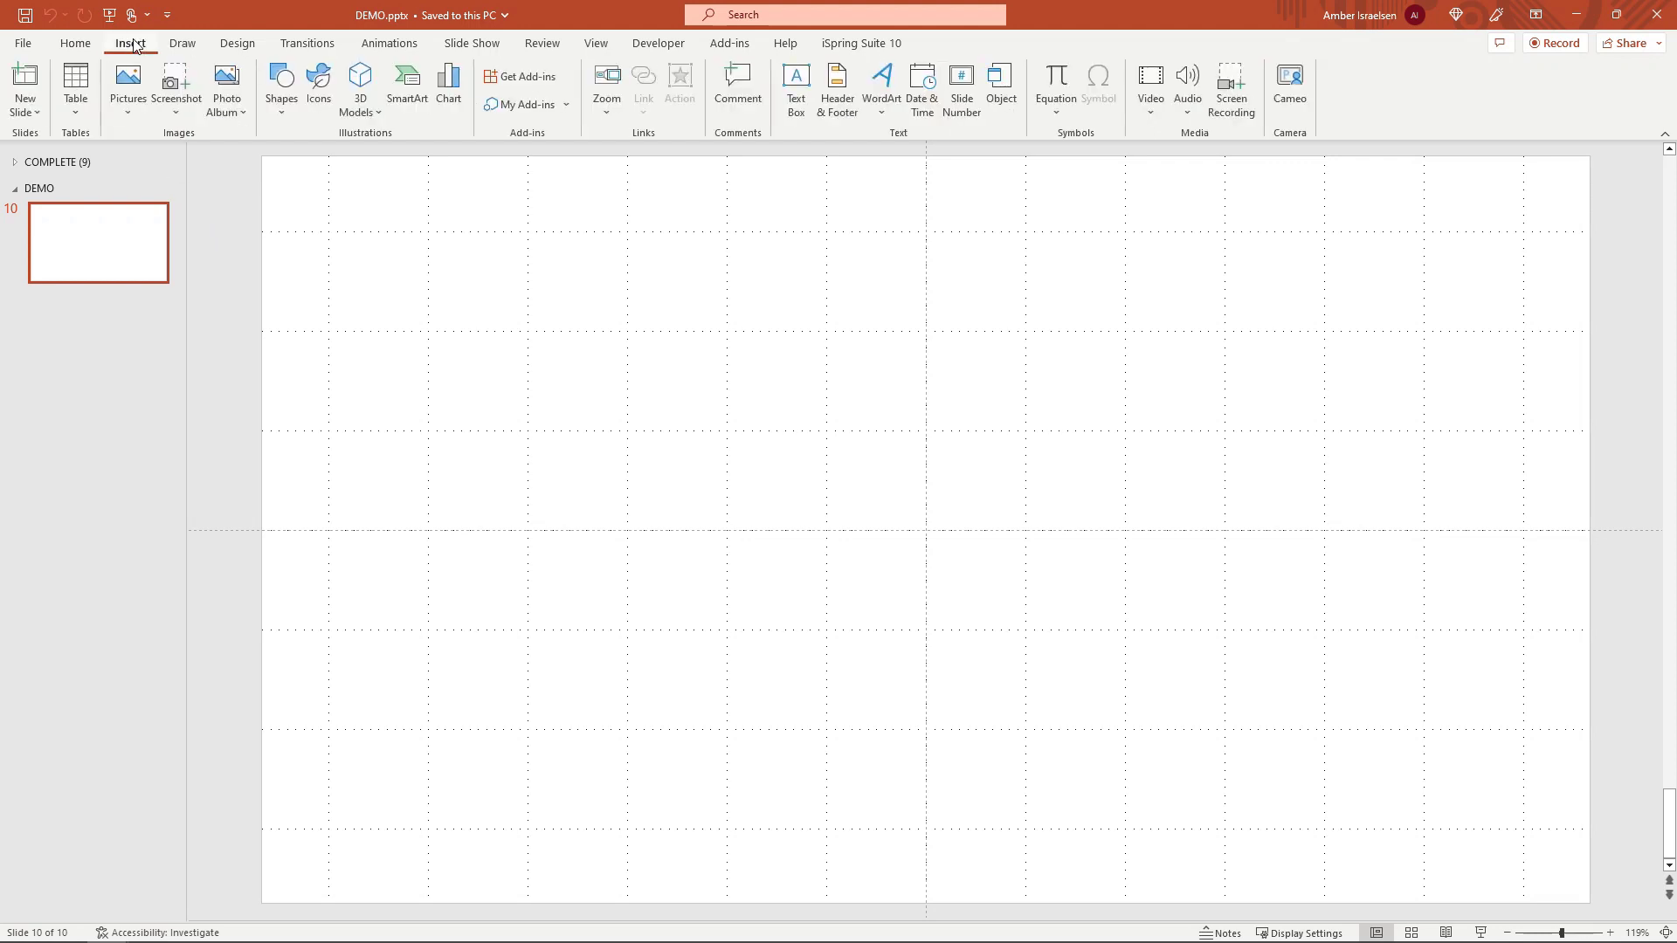
pyautogui.click(317, 114)
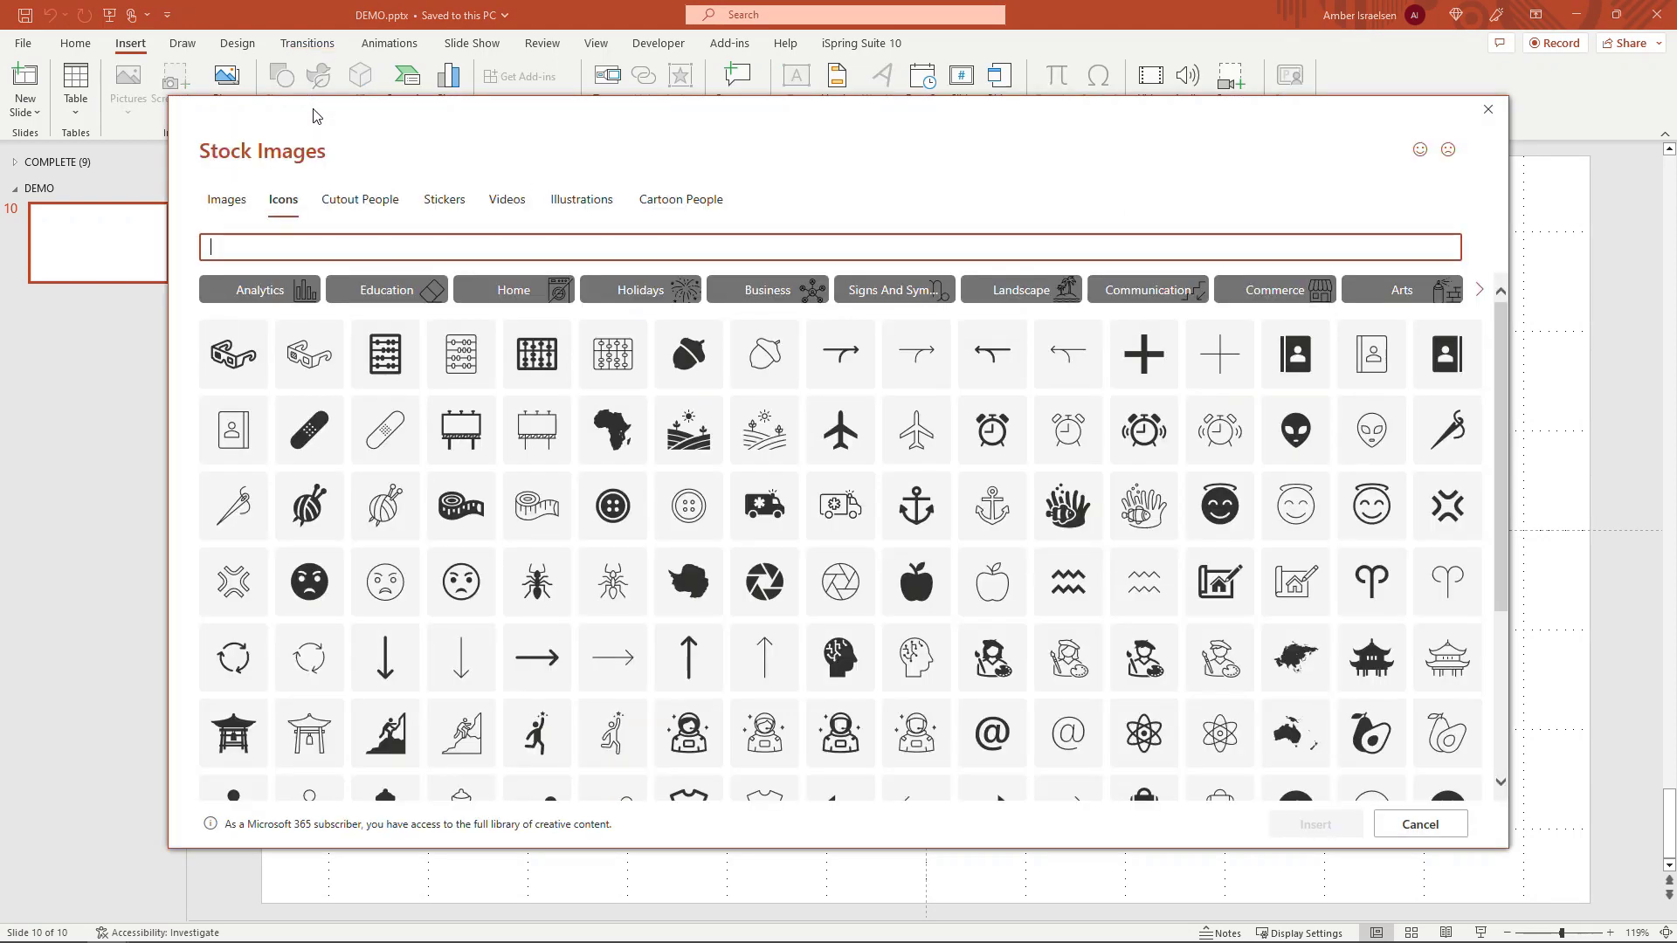
pyautogui.click(452, 207)
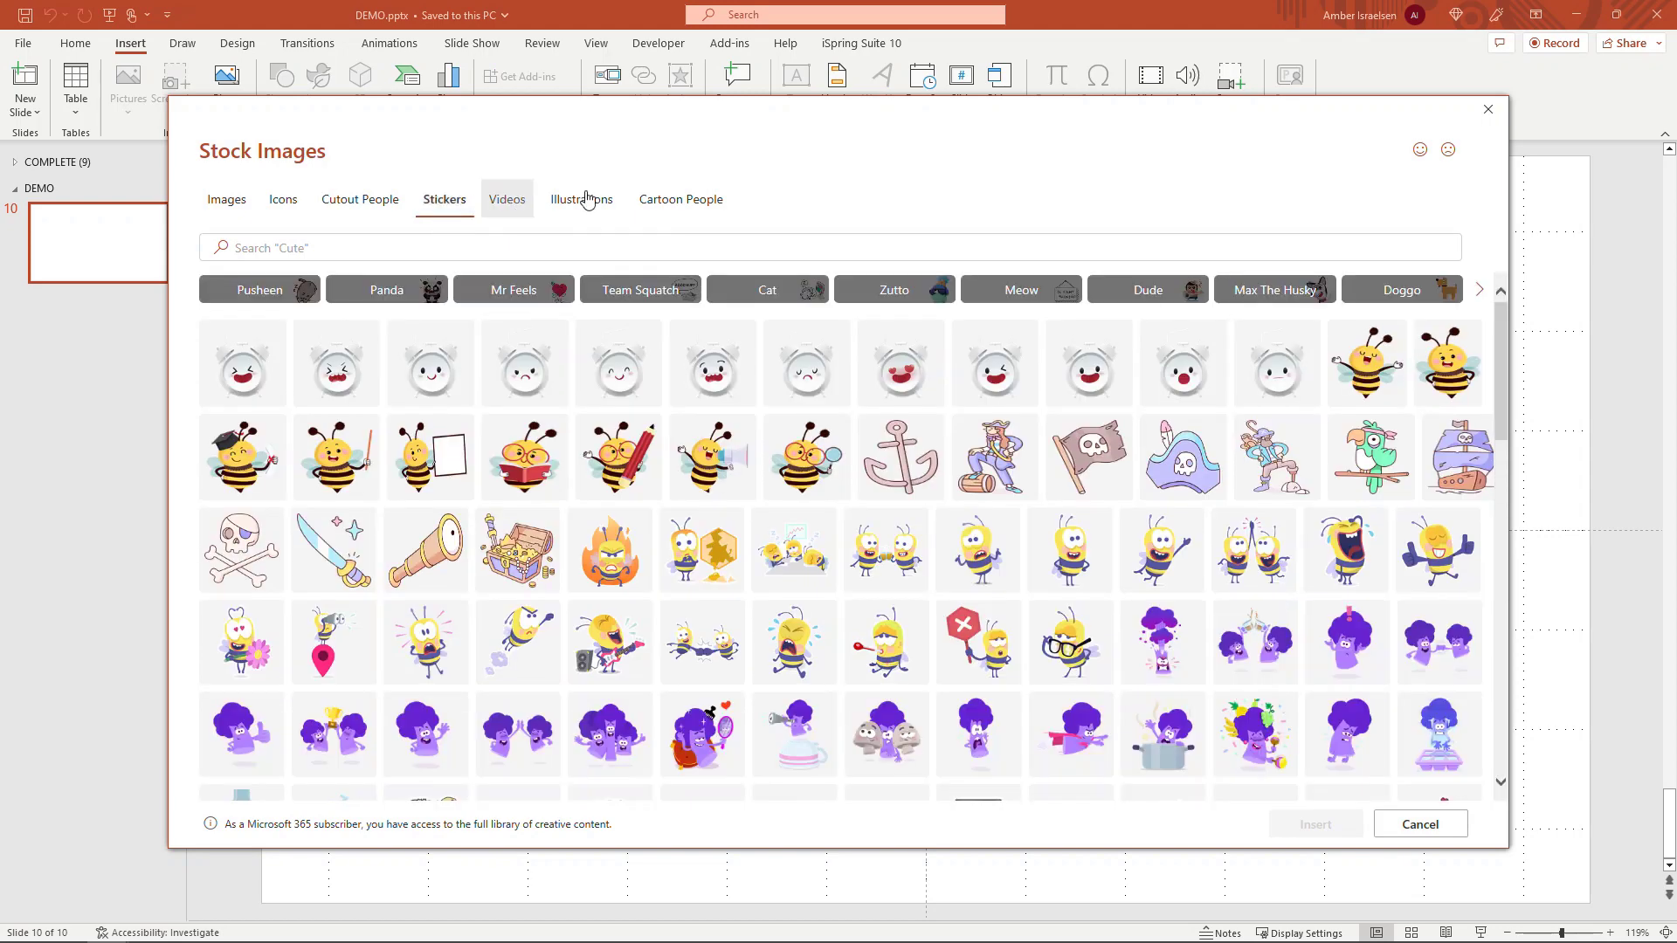
pyautogui.moveTo(1498, 330); pyautogui.dragTo(1490, 506)
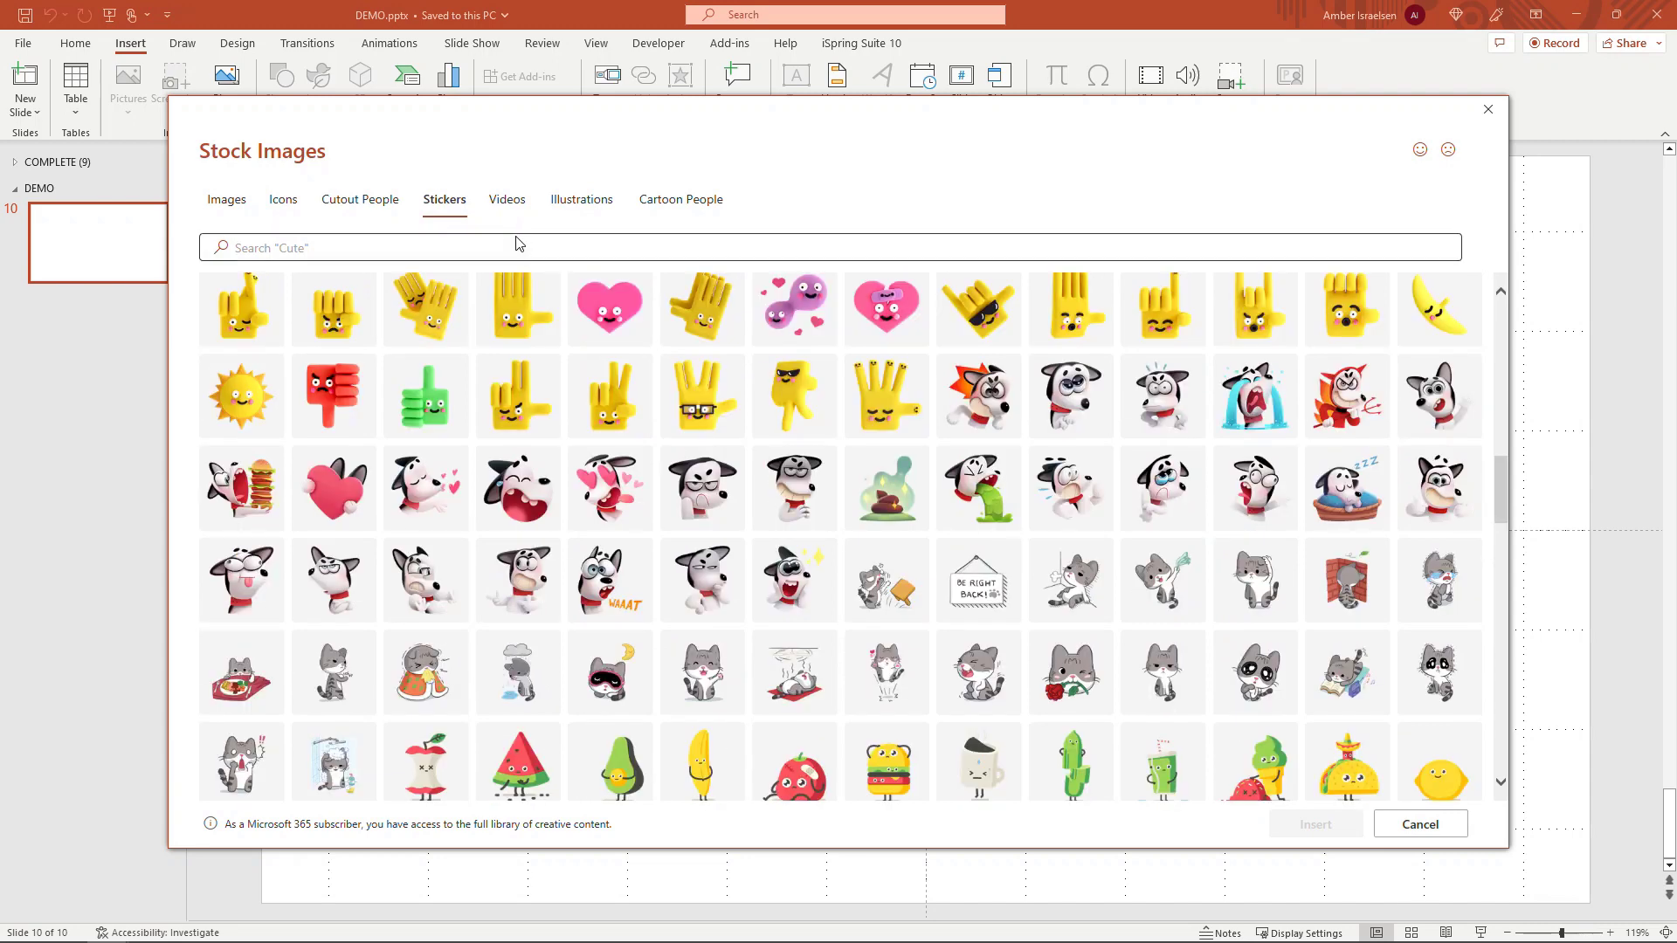
pyautogui.click(515, 253)
pyautogui.write('panda')
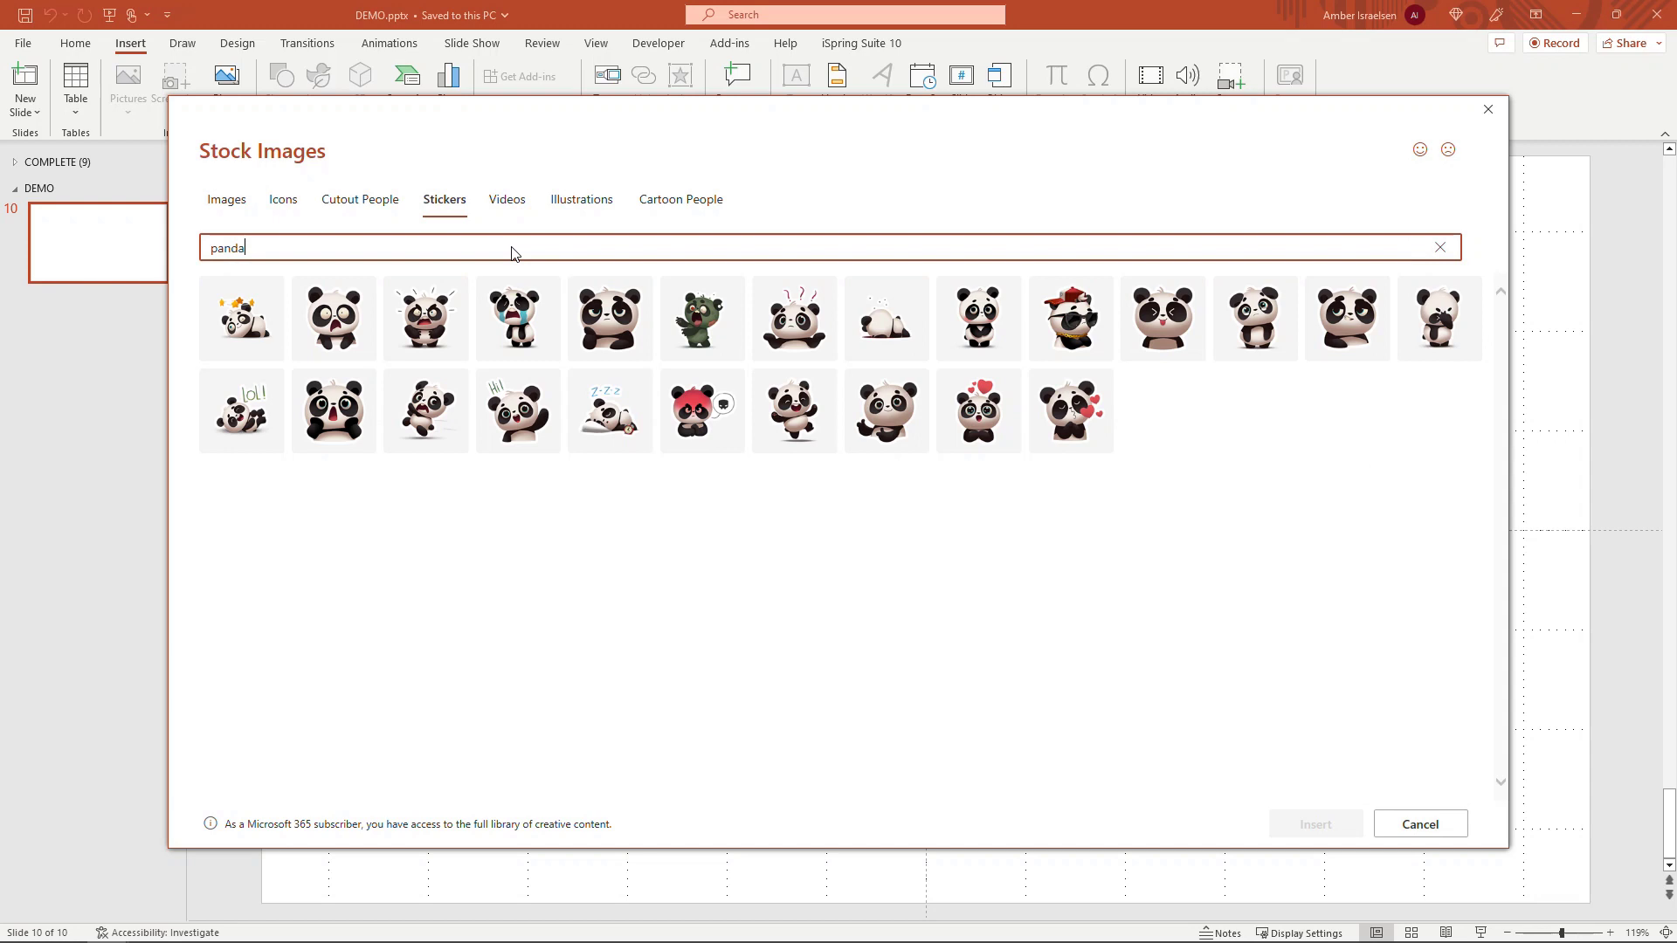
# Select eight panda stickers from the search results
pyautogui.click(364, 290)
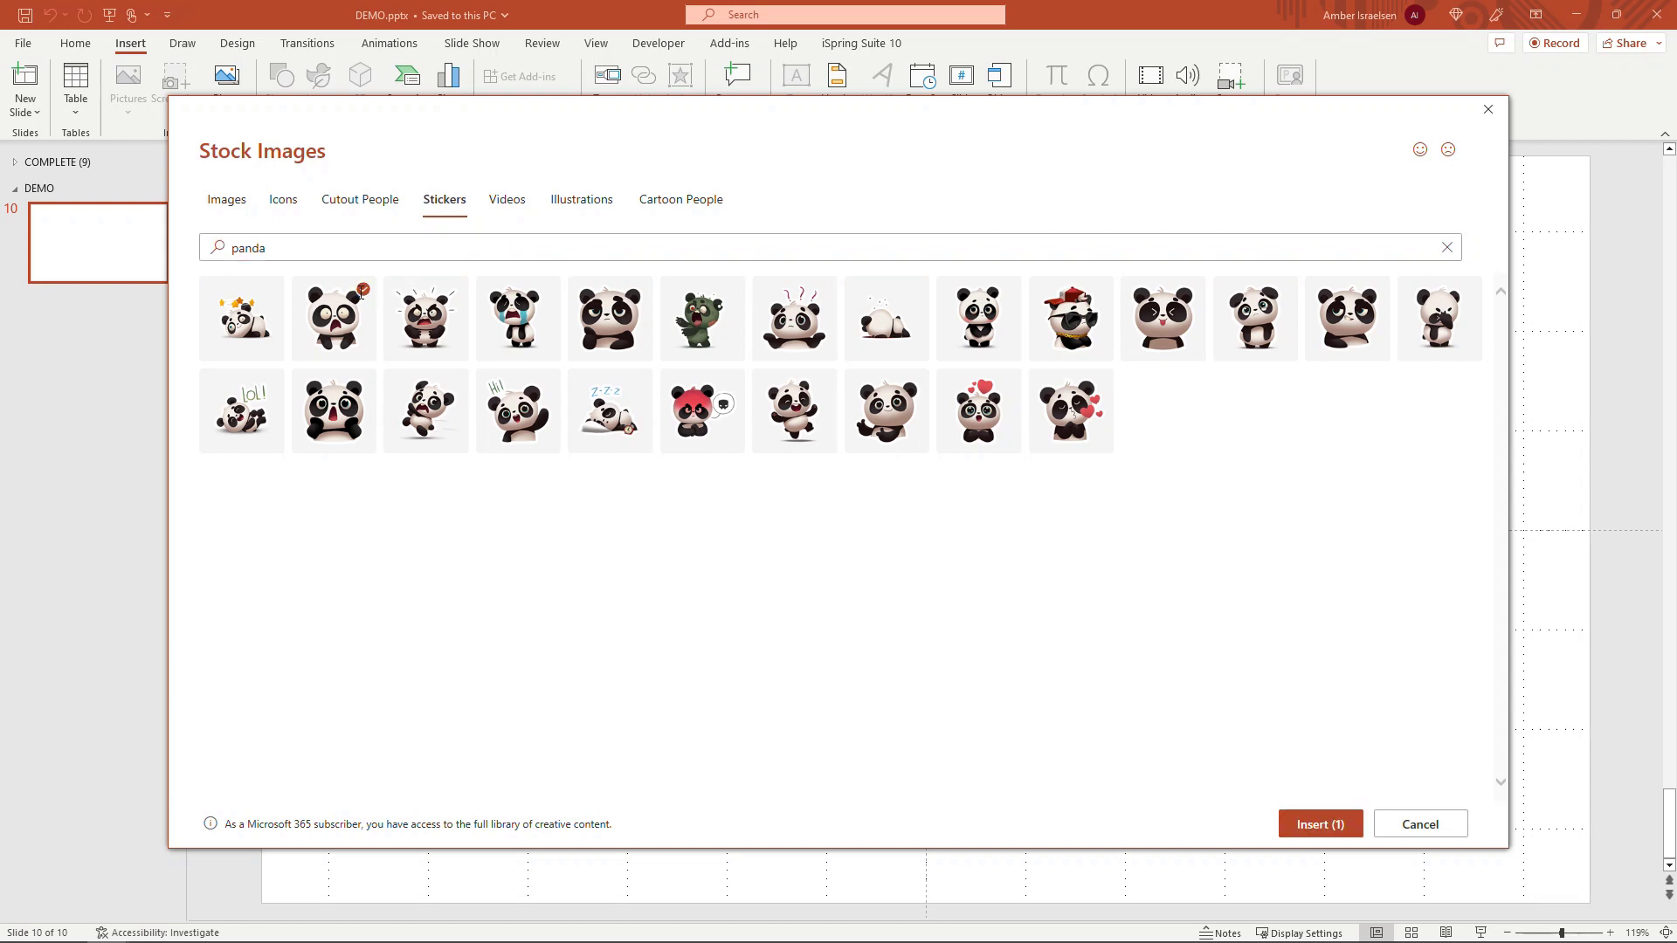
pyautogui.click(640, 290)
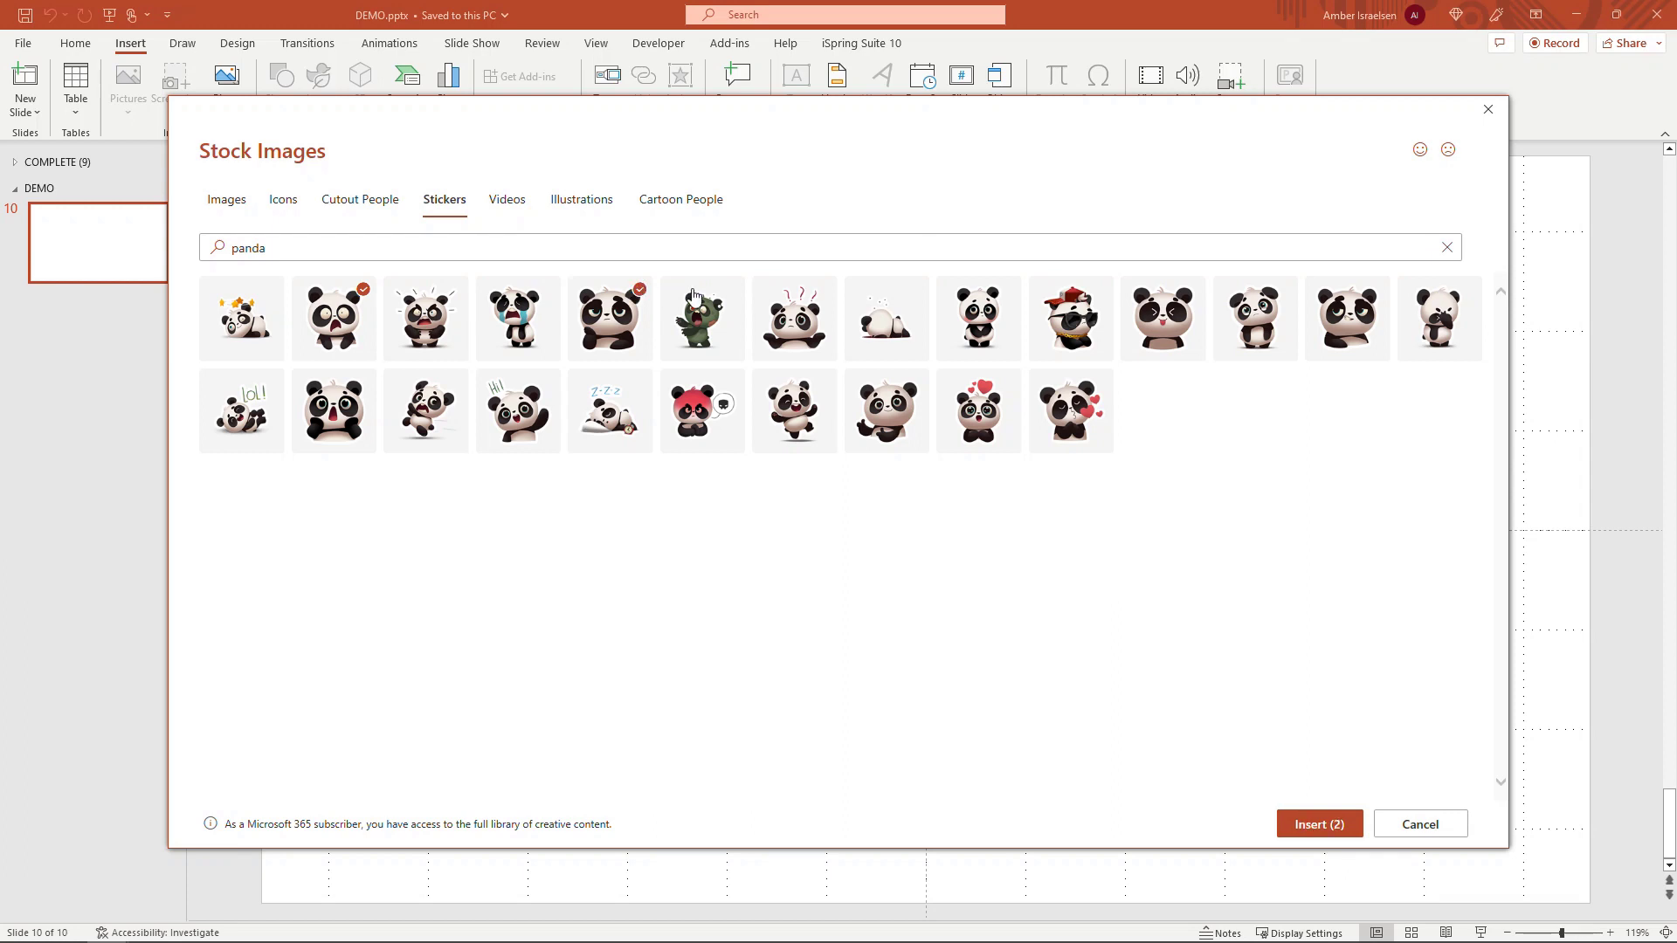
pyautogui.click(824, 289)
pyautogui.click(1192, 289)
pyautogui.click(1376, 289)
pyautogui.click(364, 382)
pyautogui.click(456, 382)
pyautogui.click(921, 419)
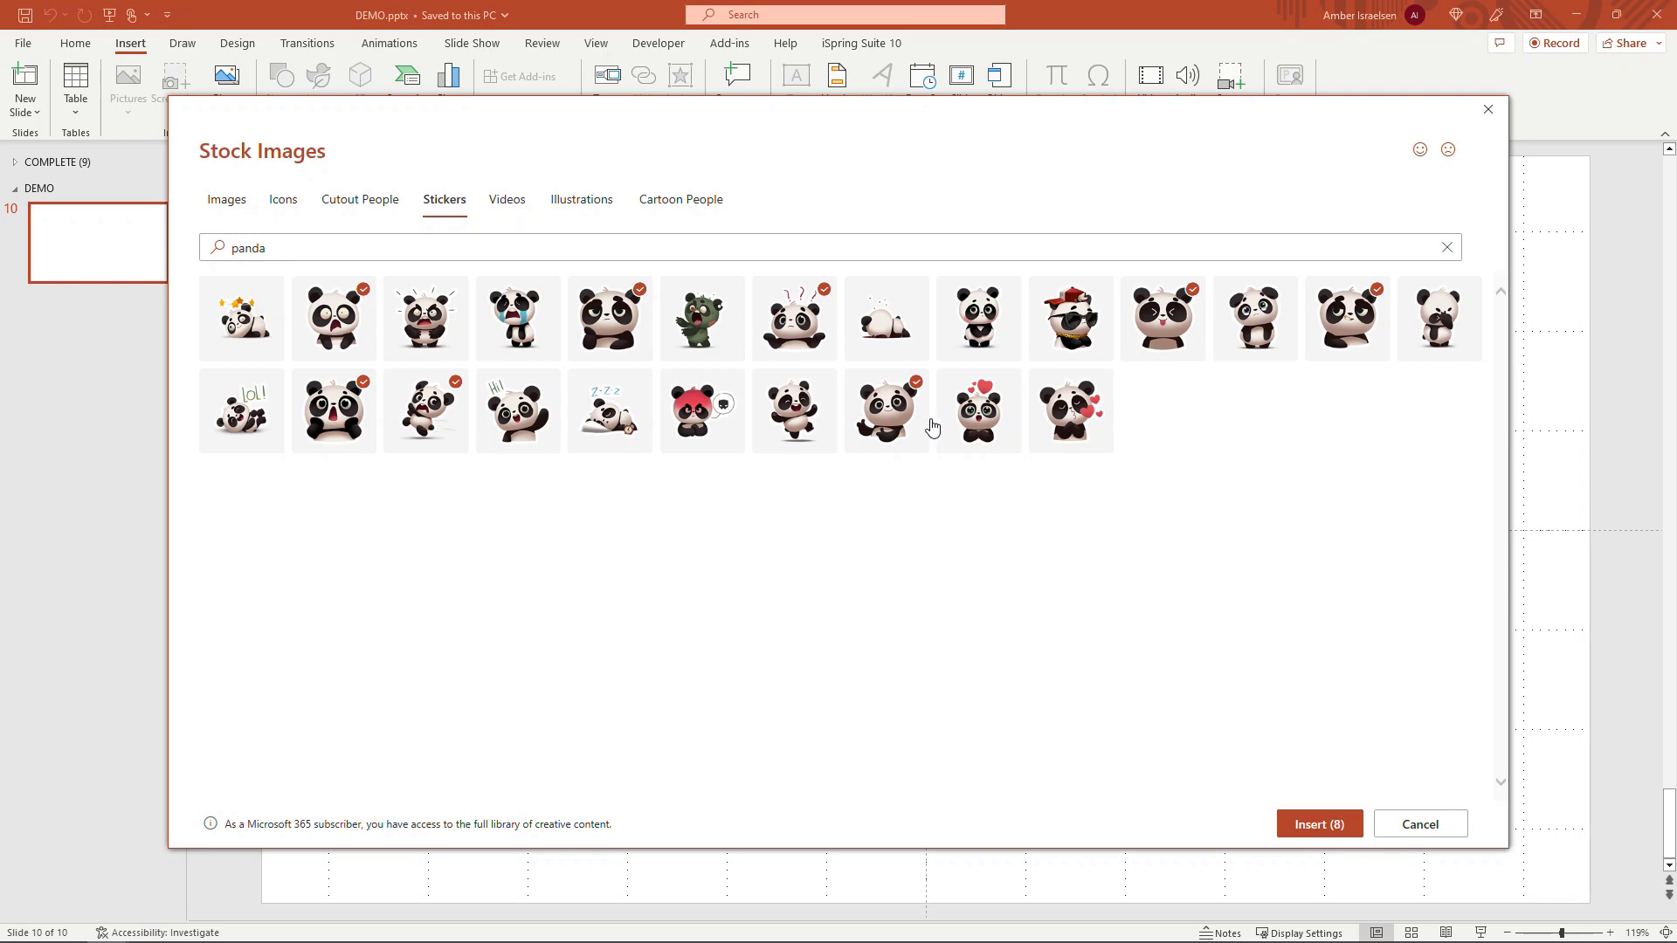
# Insert the eight pandas, shrink the stack, and spread them into a two-row, four-column grid
pyautogui.click(1320, 832)
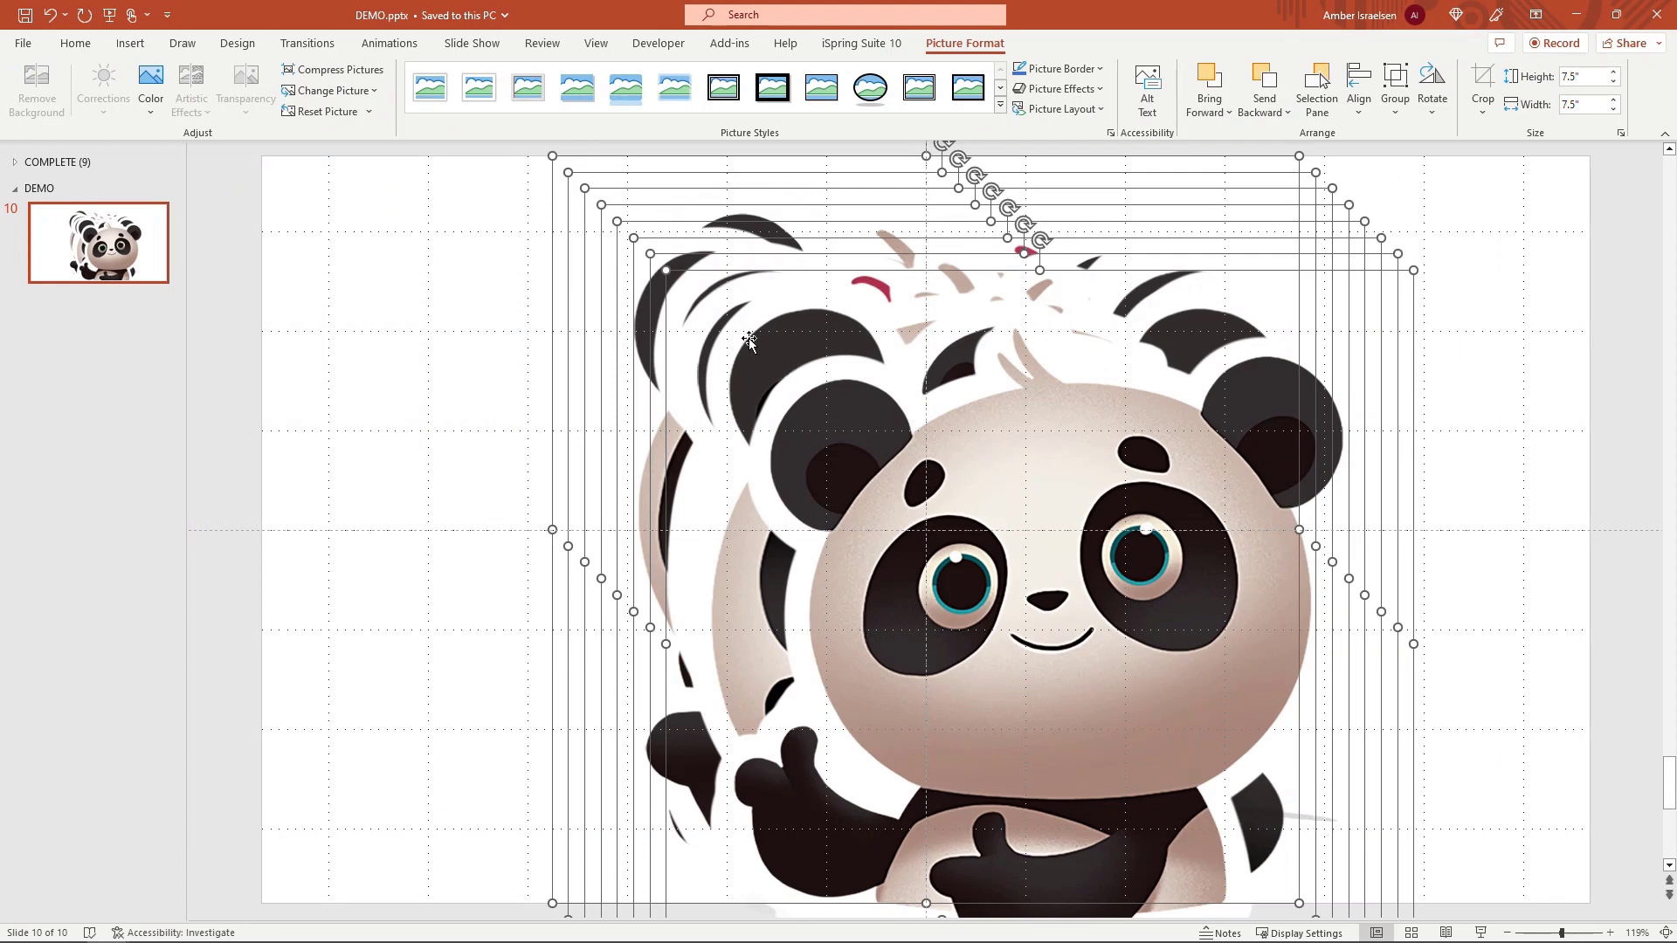
pyautogui.moveTo(666, 270); pyautogui.dragTo(1099, 535)
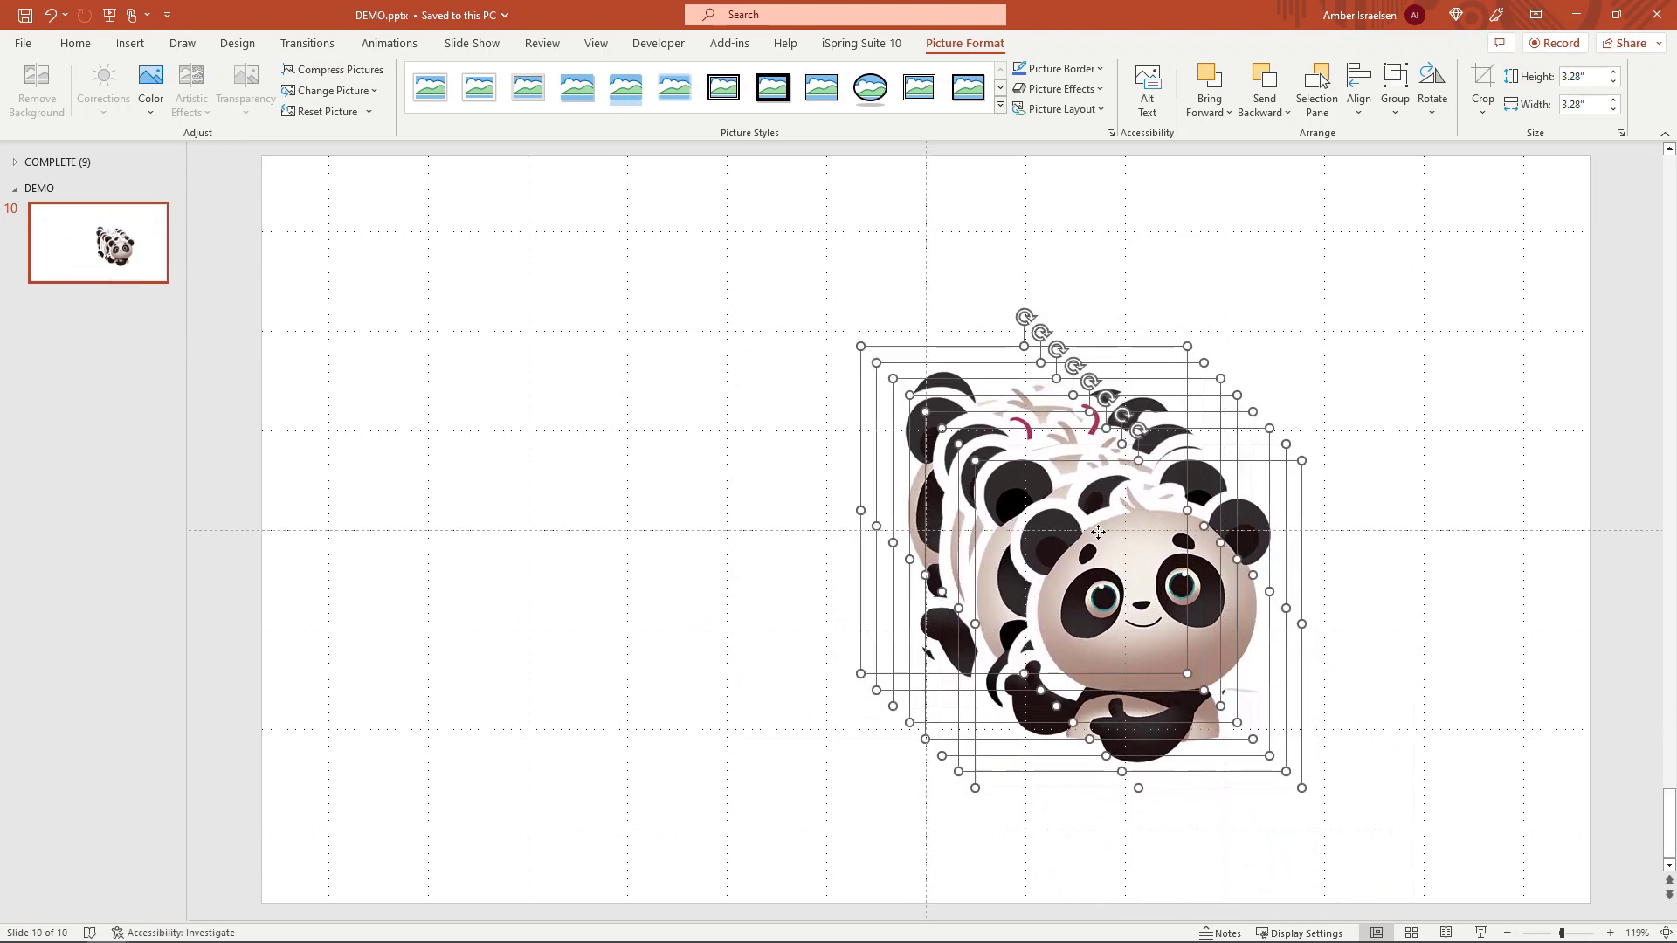
pyautogui.click(754, 660)
pyautogui.moveTo(1144, 600); pyautogui.dragTo(821, 679)
pyautogui.moveTo(1138, 601); pyautogui.dragTo(1397, 664)
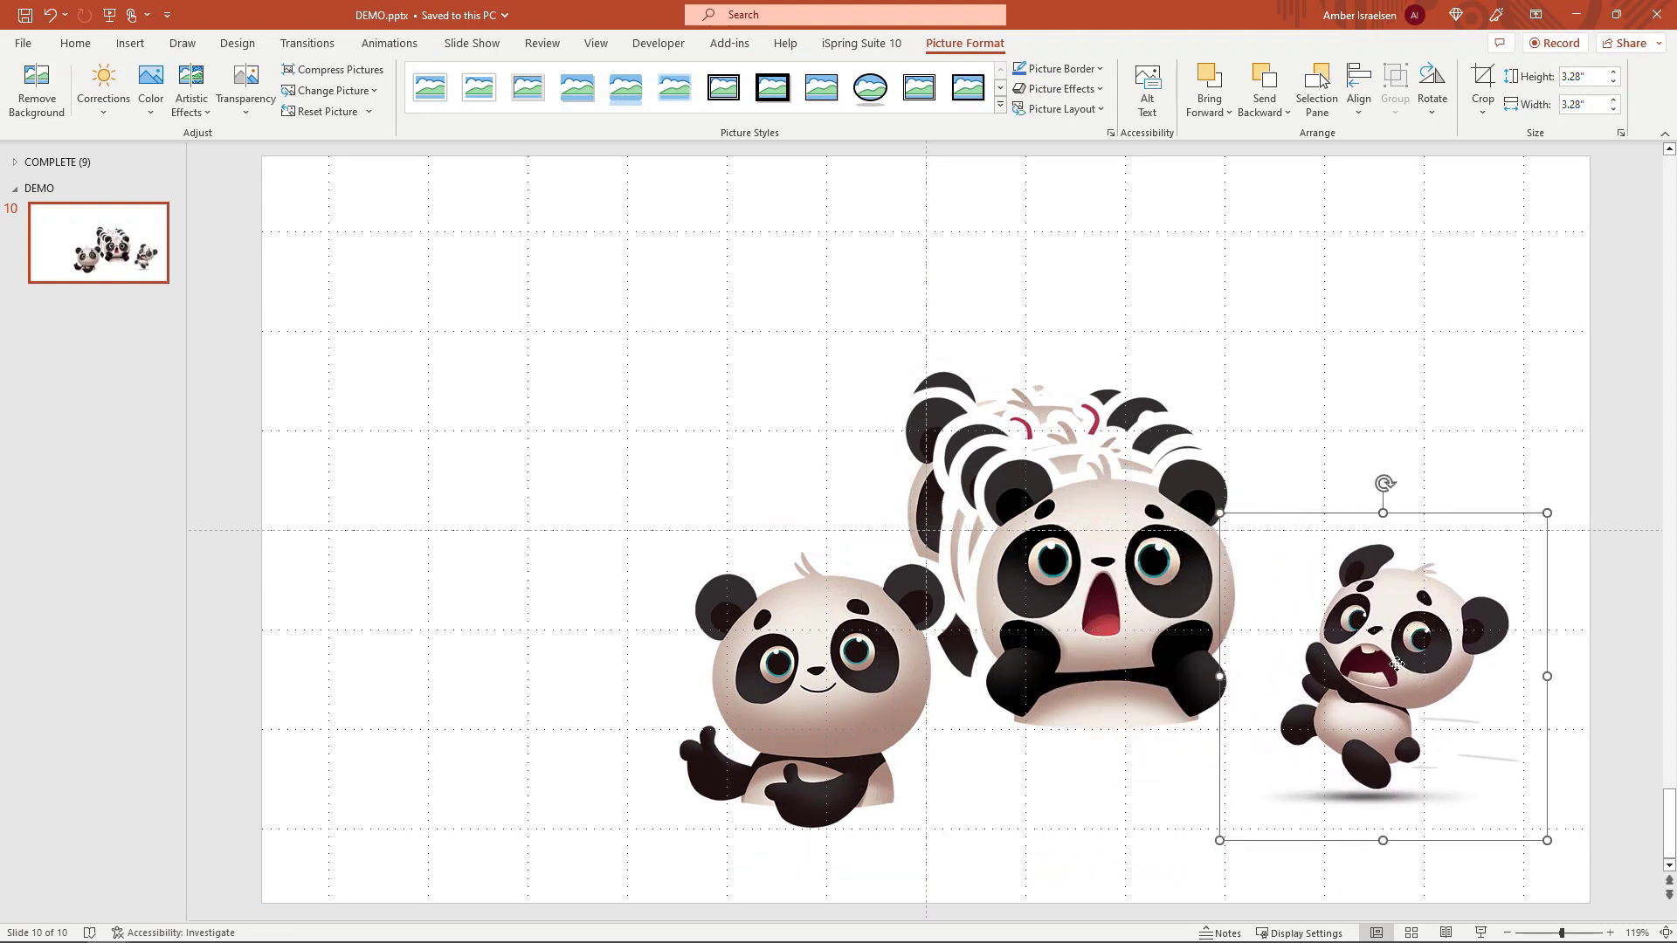
pyautogui.moveTo(1179, 584); pyautogui.dragTo(1441, 297)
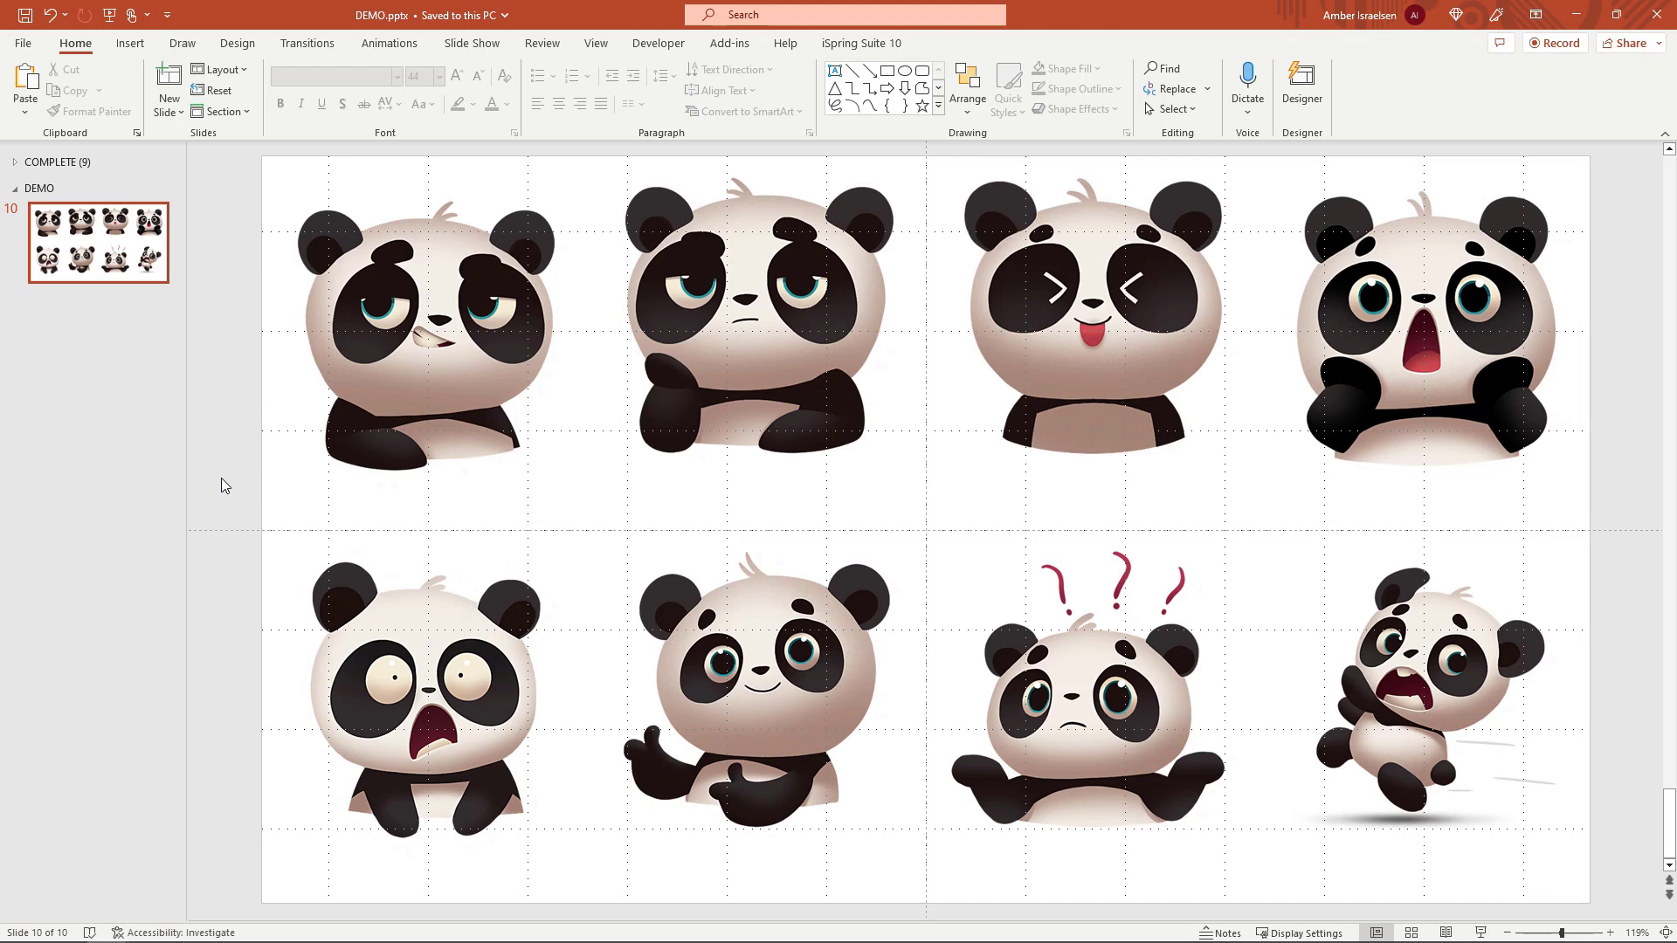
# Add slide 11 after slide 10 and delete all of its placeholders
pyautogui.click(134, 313)
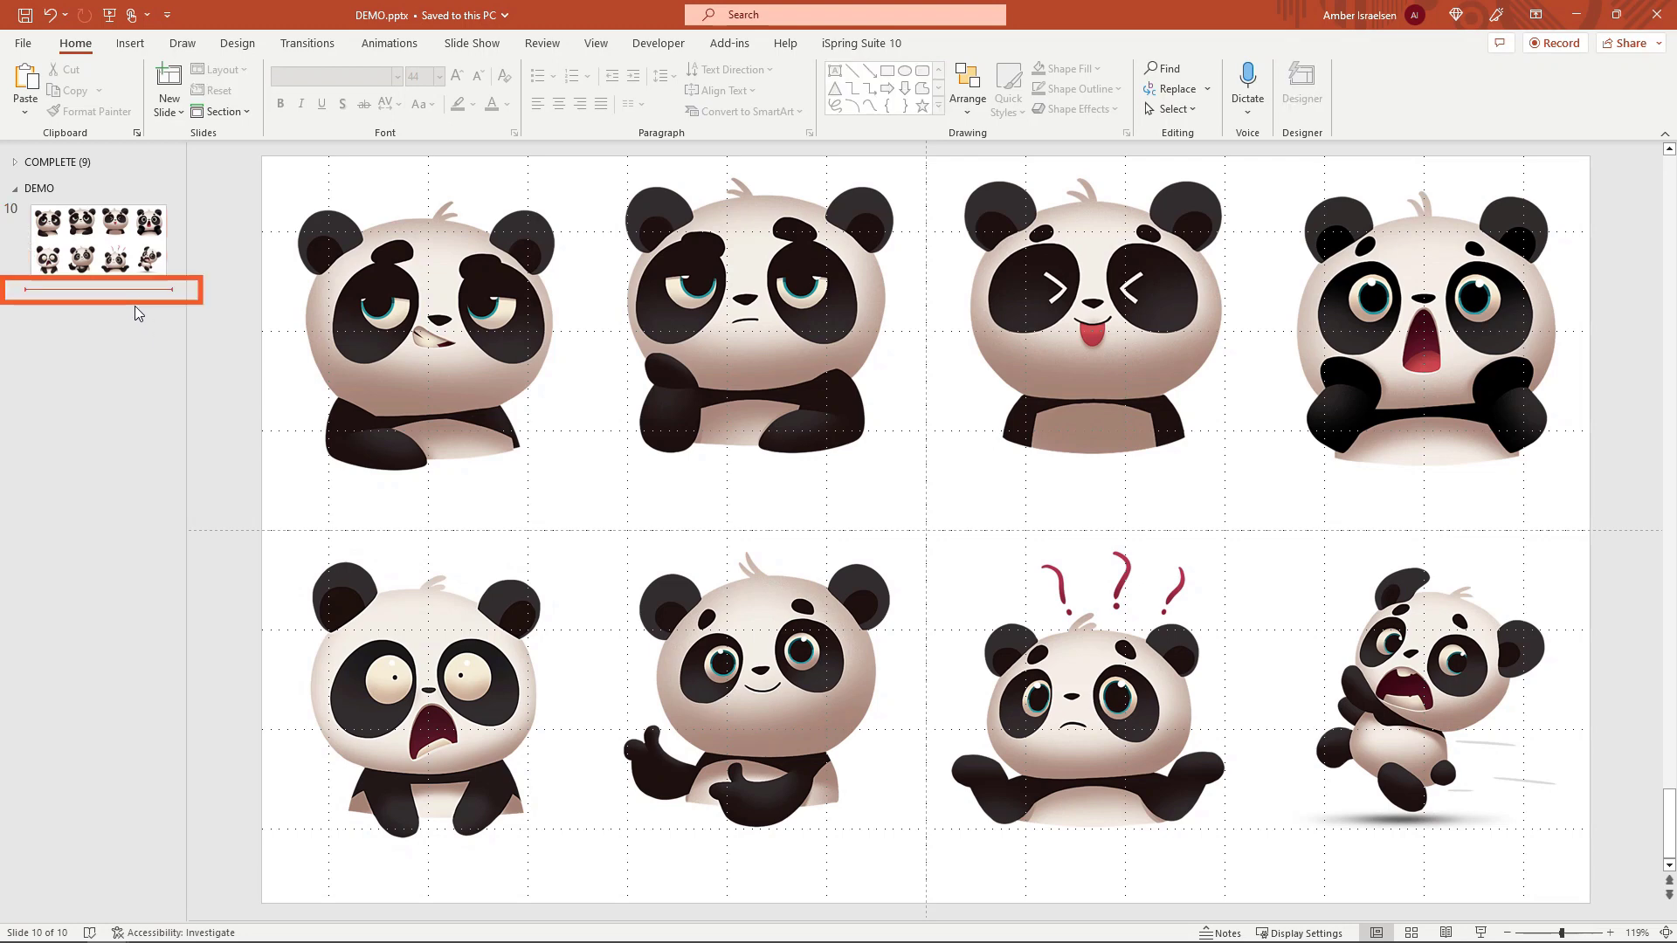
pyautogui.press('Return')
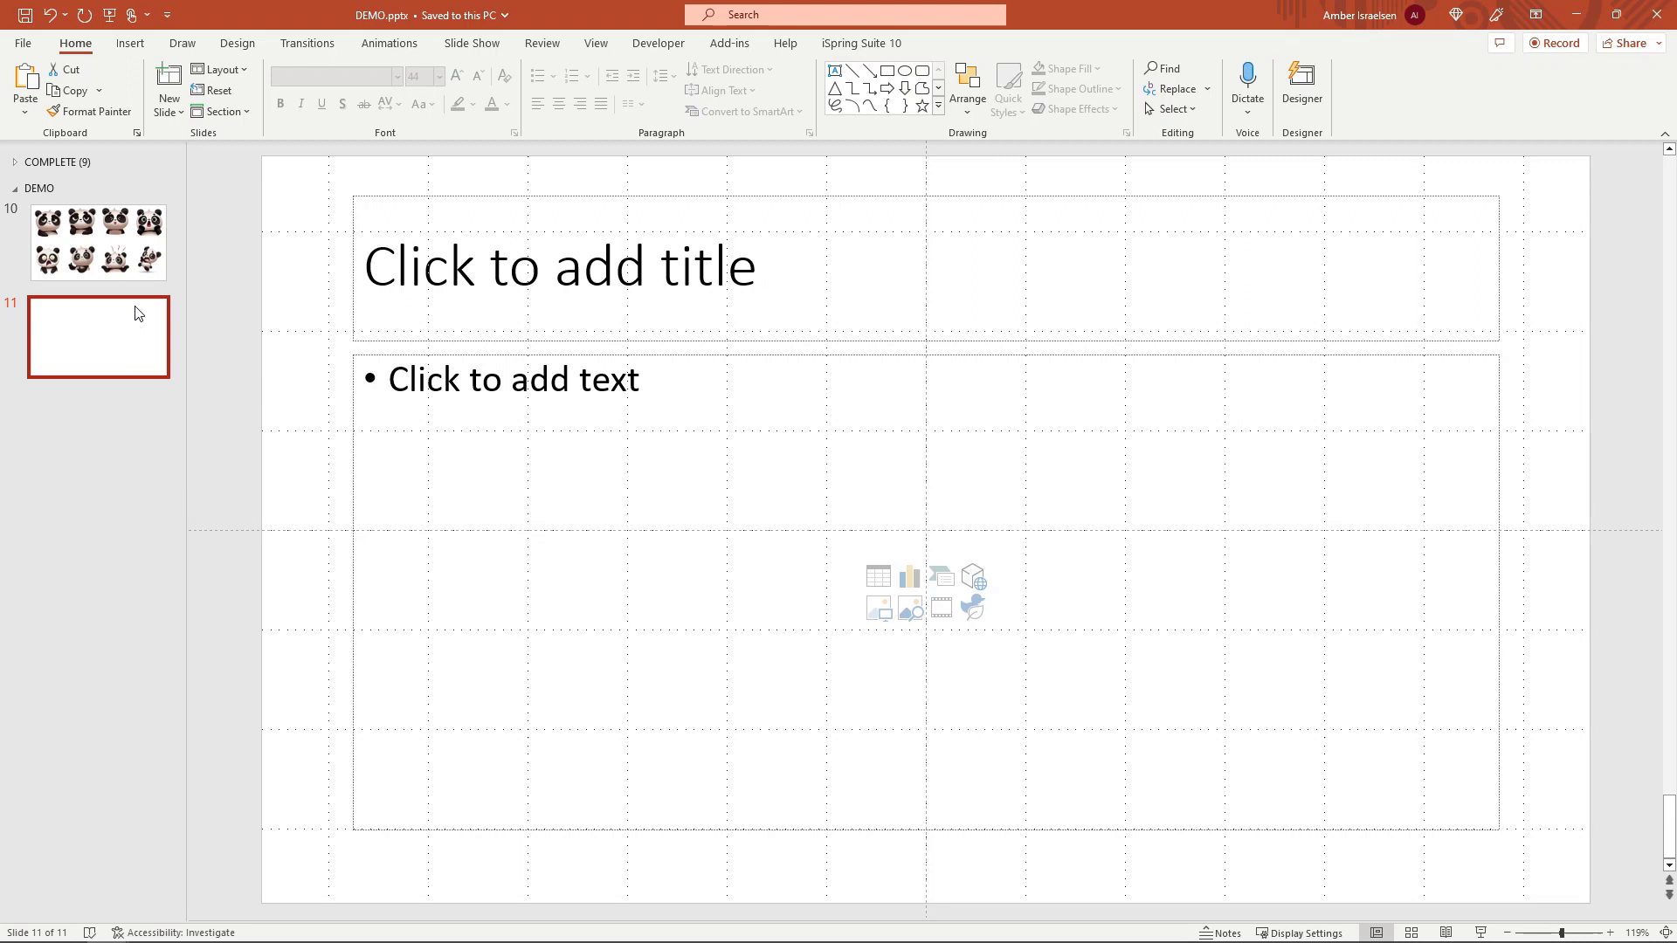
pyautogui.click(323, 202)
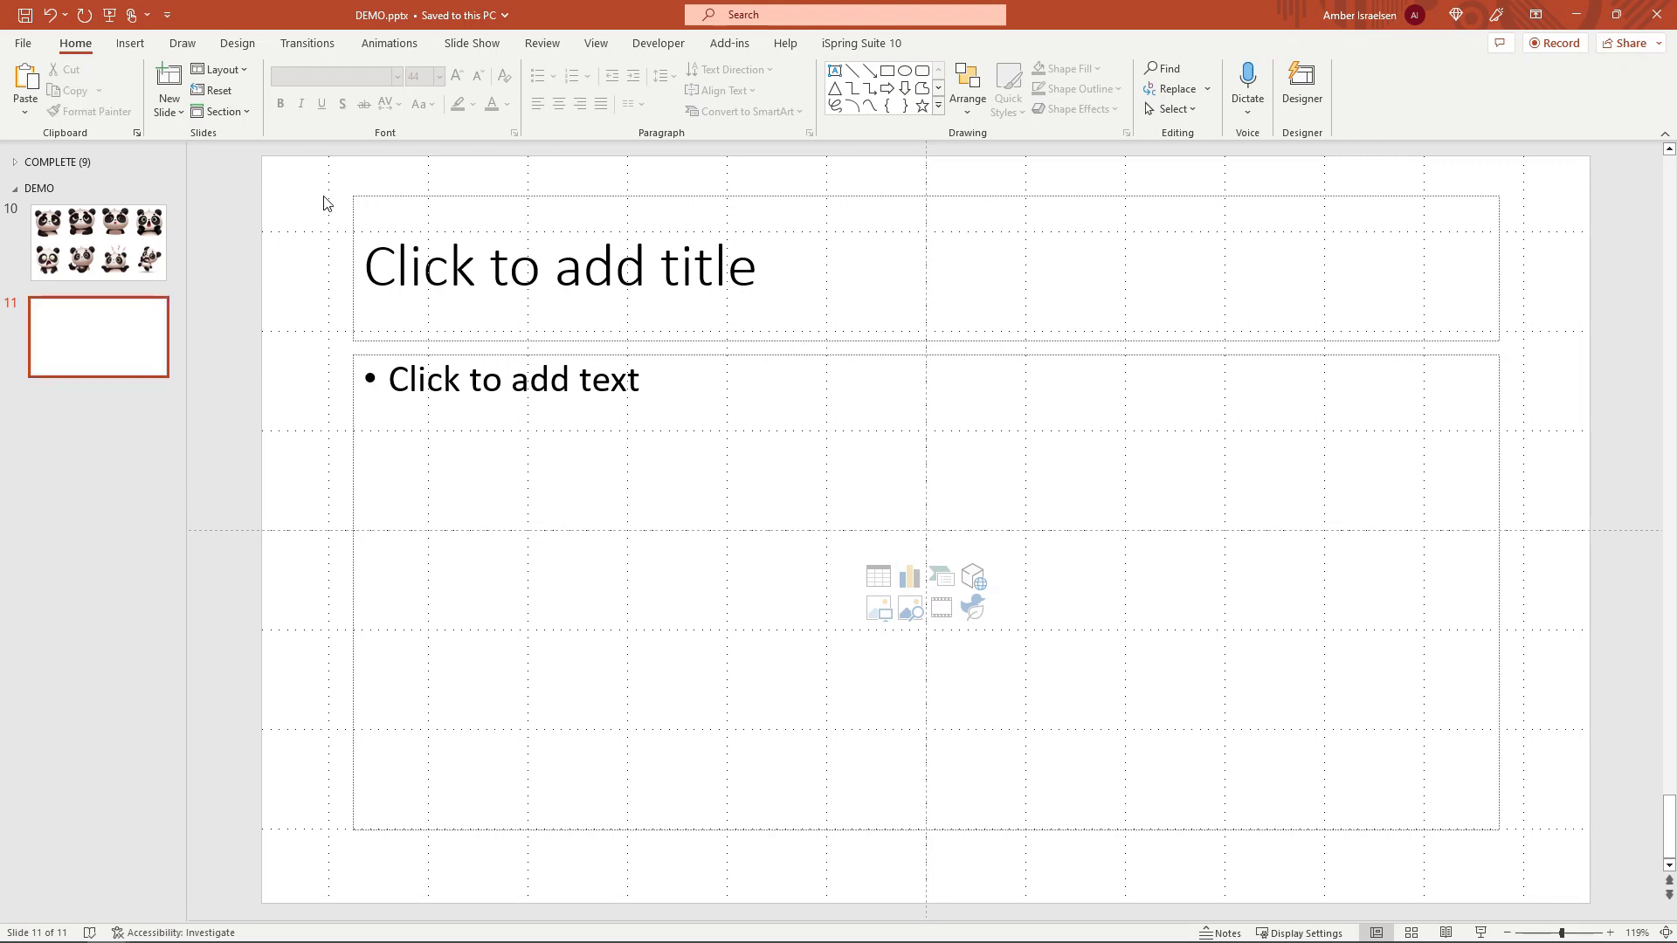
pyautogui.hotkey('ctrl', 'a')
pyautogui.press('Delete')
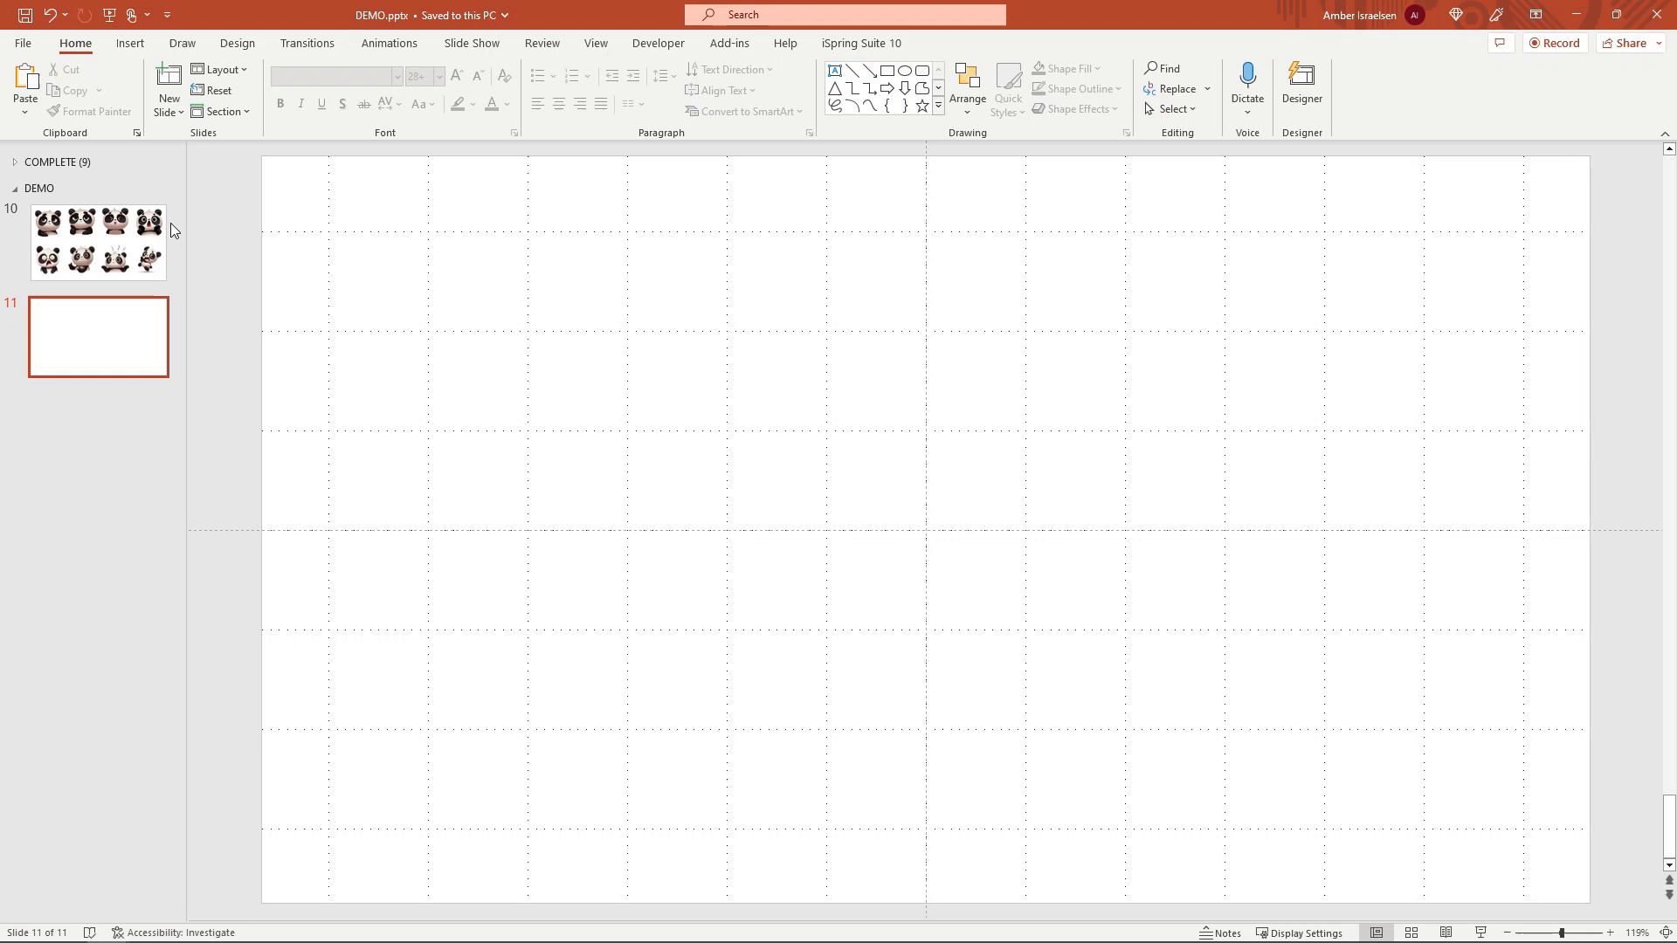
# Copy the top-left smirking panda from slide 10 onto slide 11
pyautogui.click(114, 242)
pyautogui.click(390, 278)
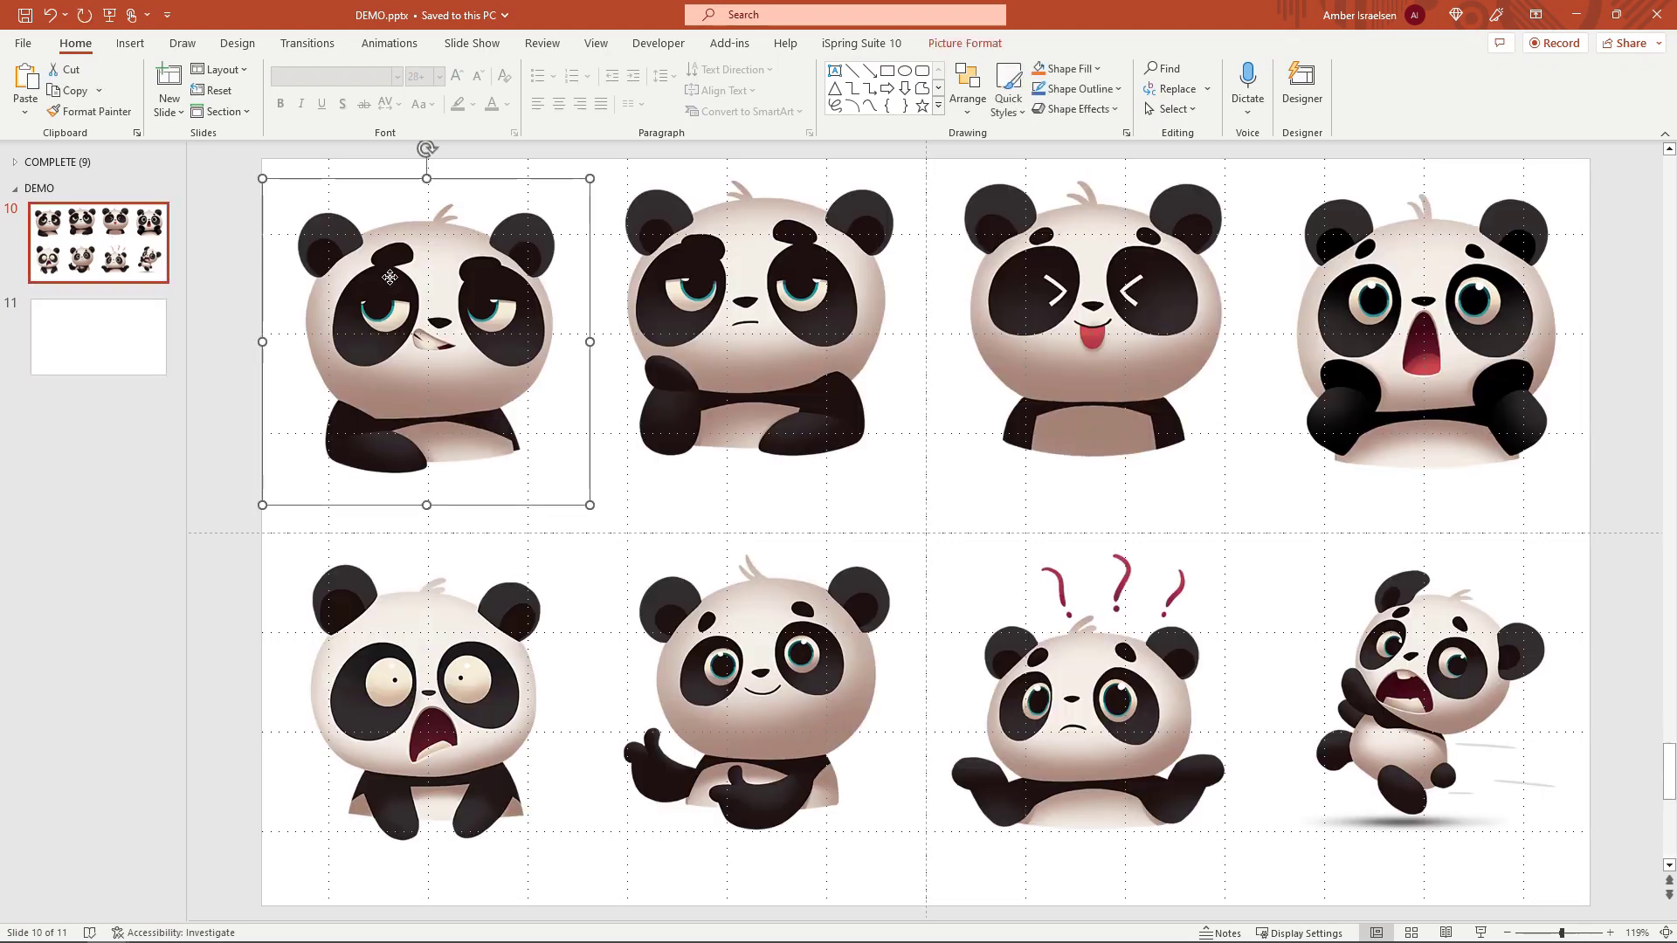
pyautogui.hotkey('ctrl', 'c')
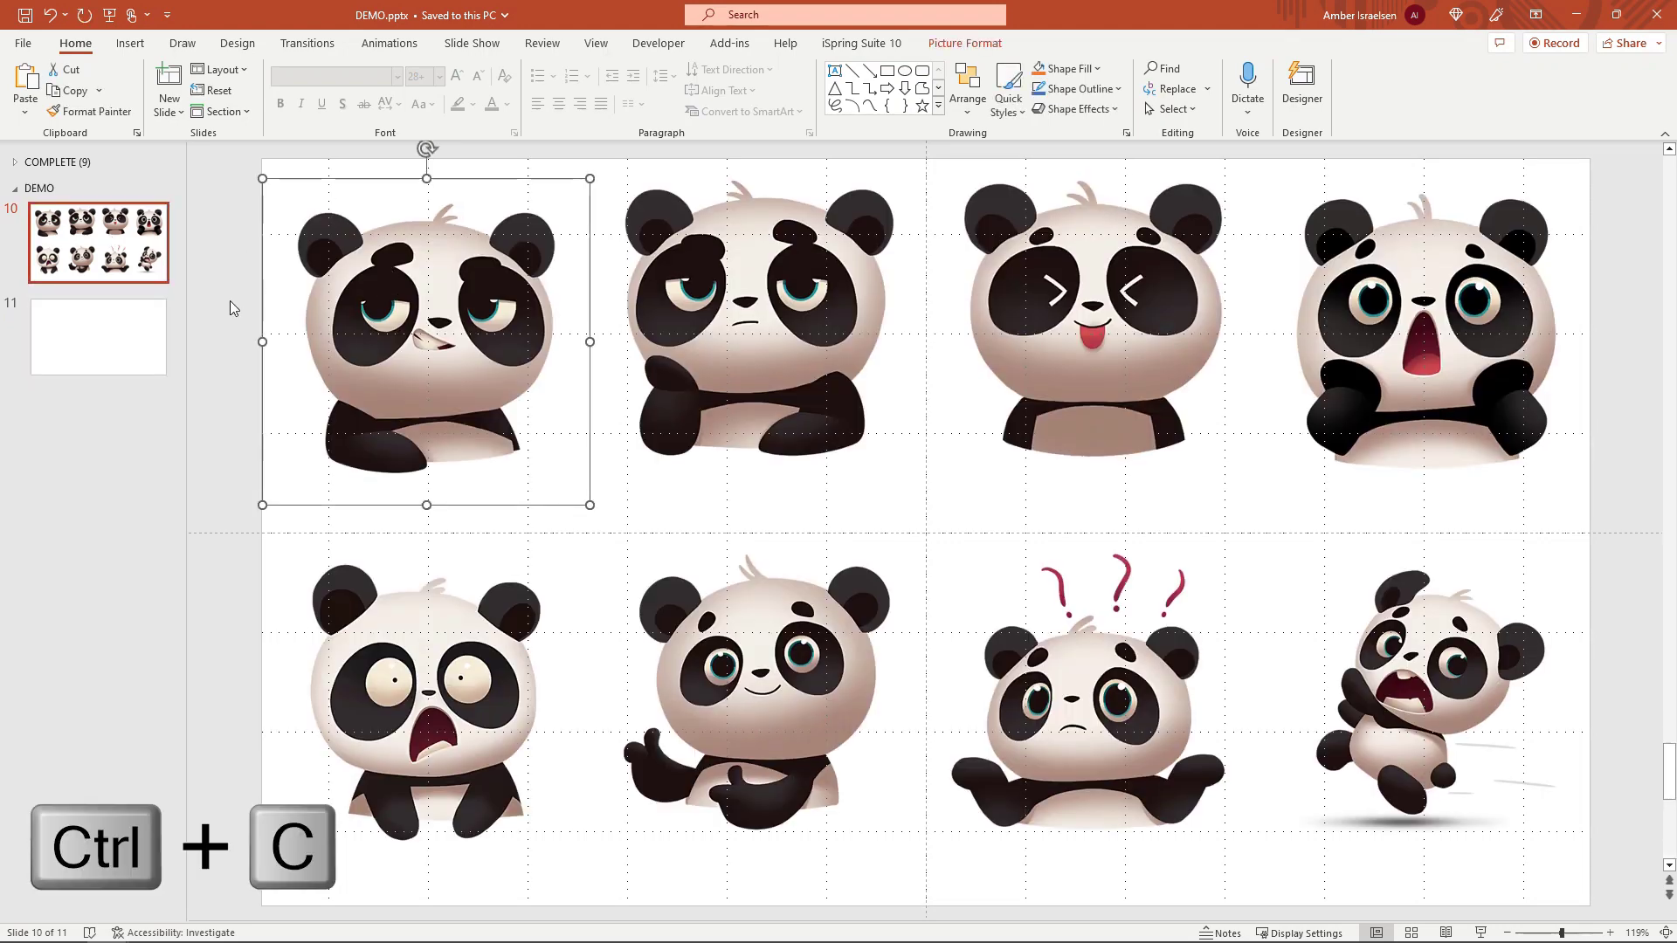
pyautogui.click(113, 332)
pyautogui.hotkey('ctrl', 'v')
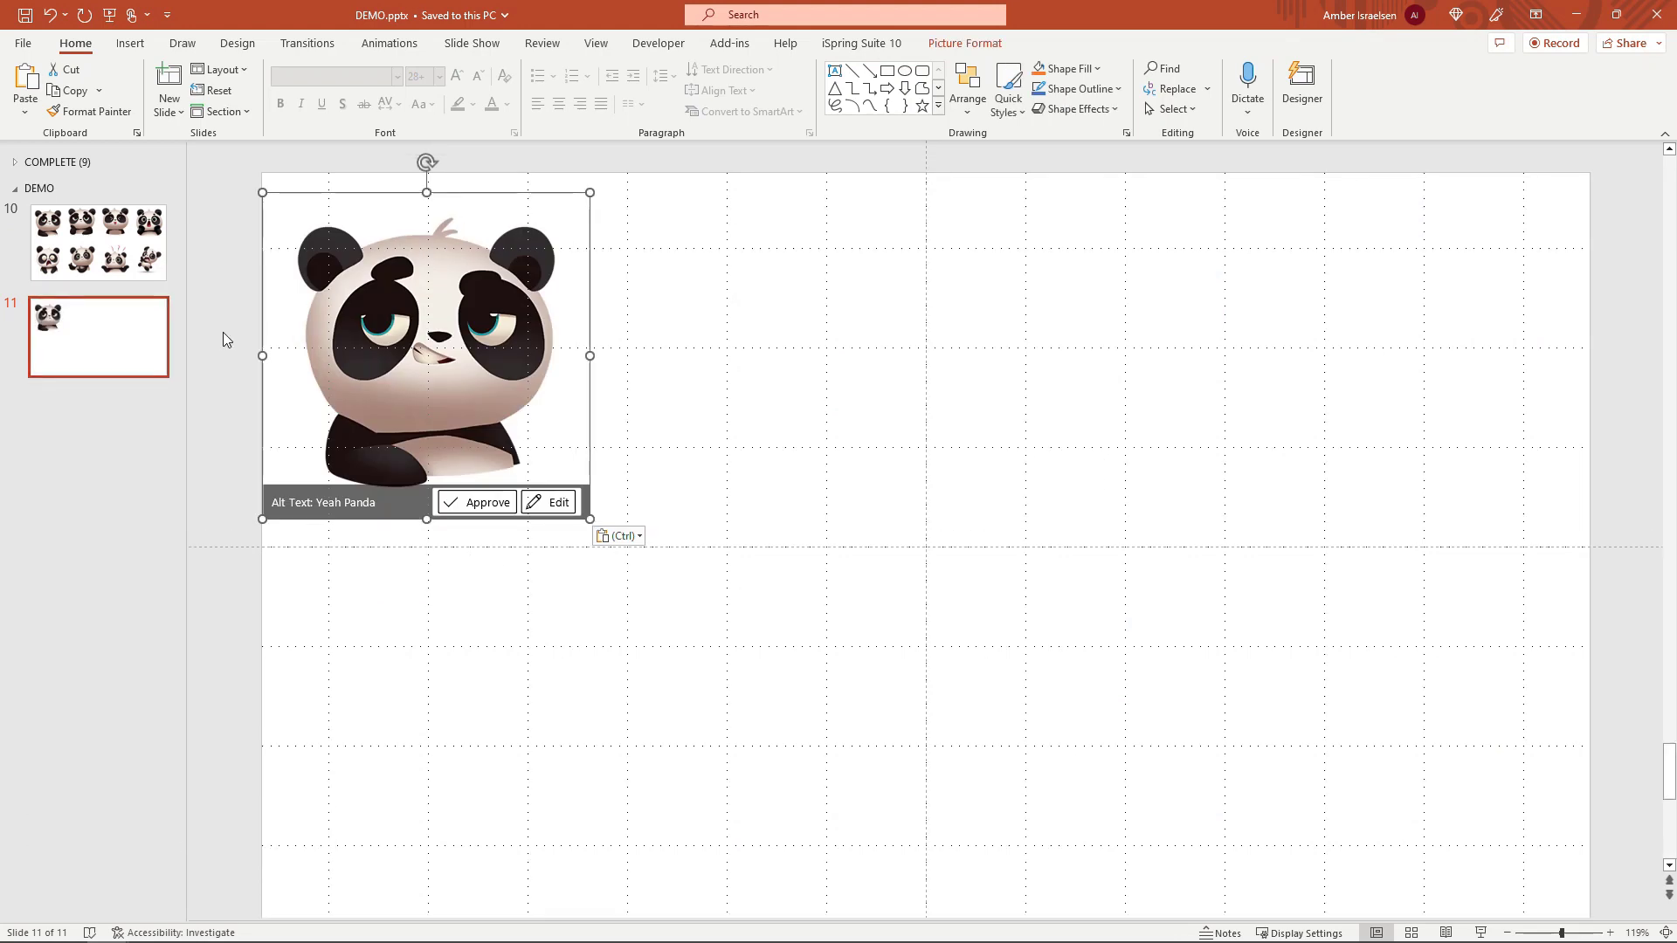
# Set the pasted panda's height to 5" and centre it on the slide
pyautogui.doubleClick(400, 300)
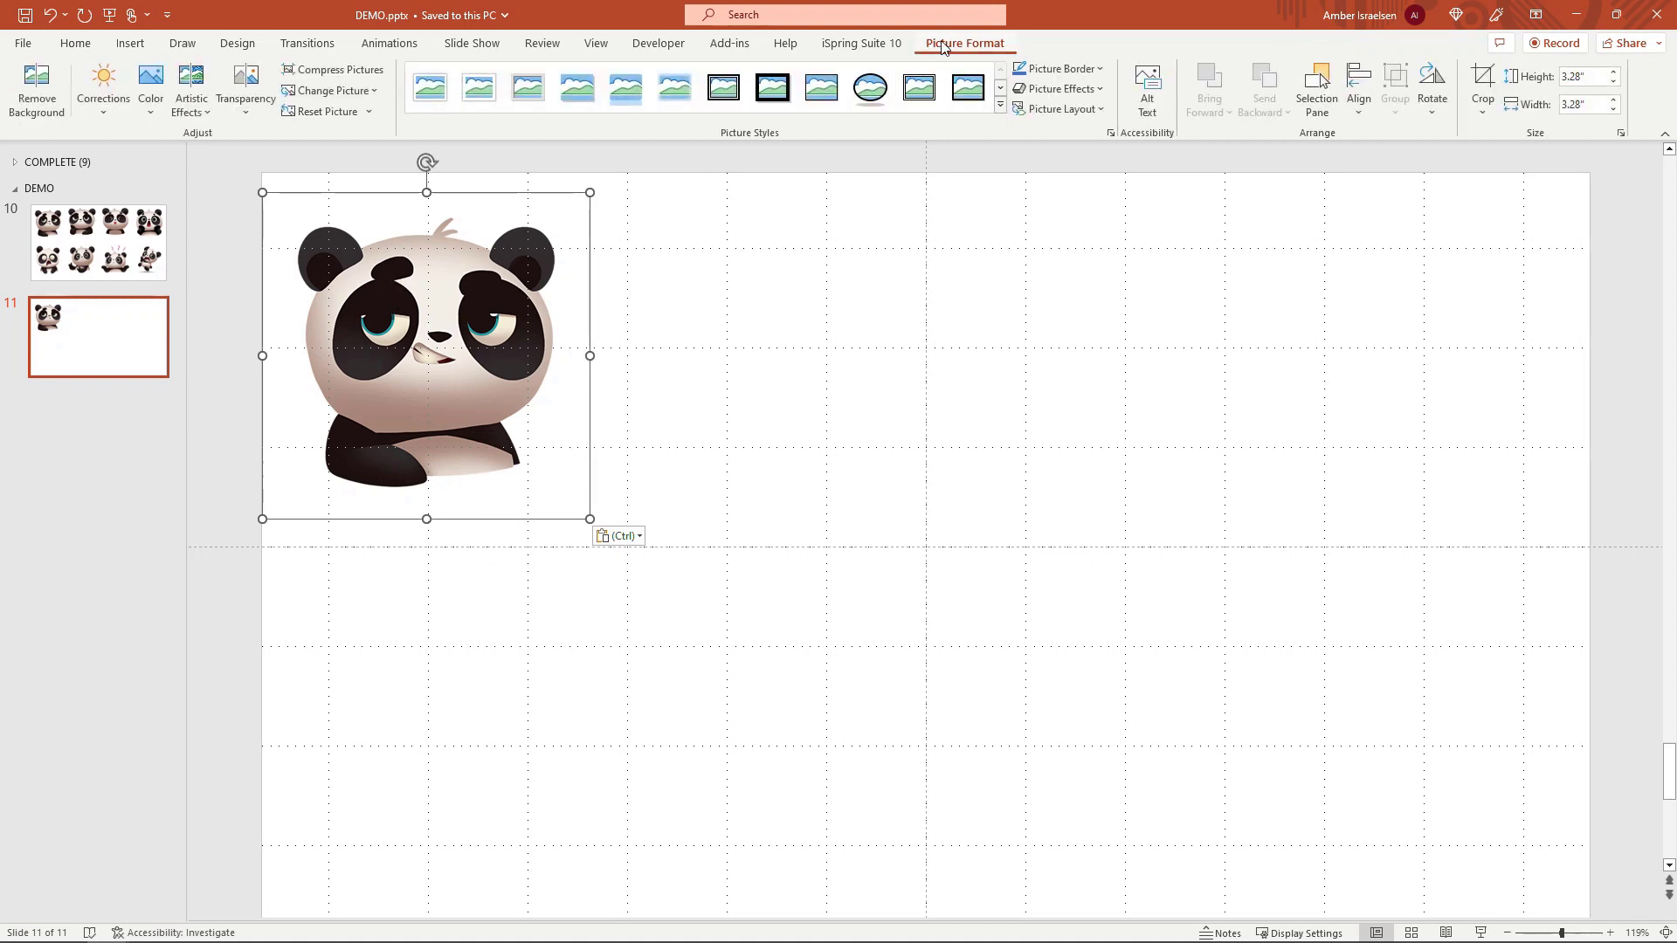
pyautogui.click(1583, 77)
pyautogui.write('5')
pyautogui.press('Return')
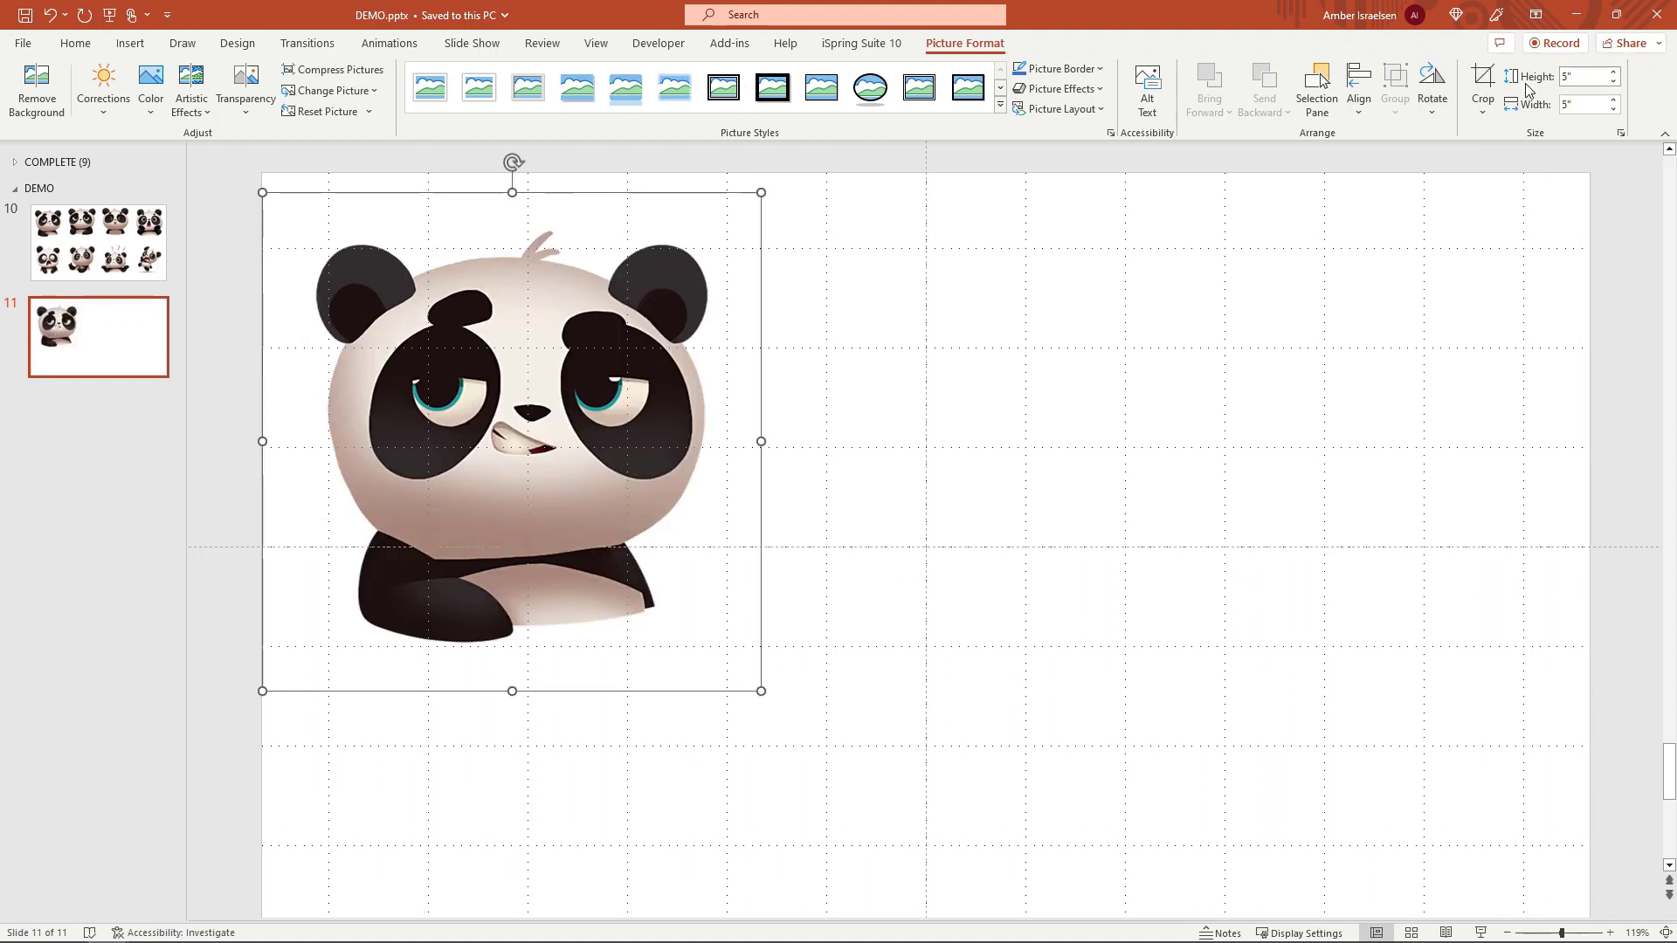
pyautogui.moveTo(575, 377); pyautogui.dragTo(858, 460)
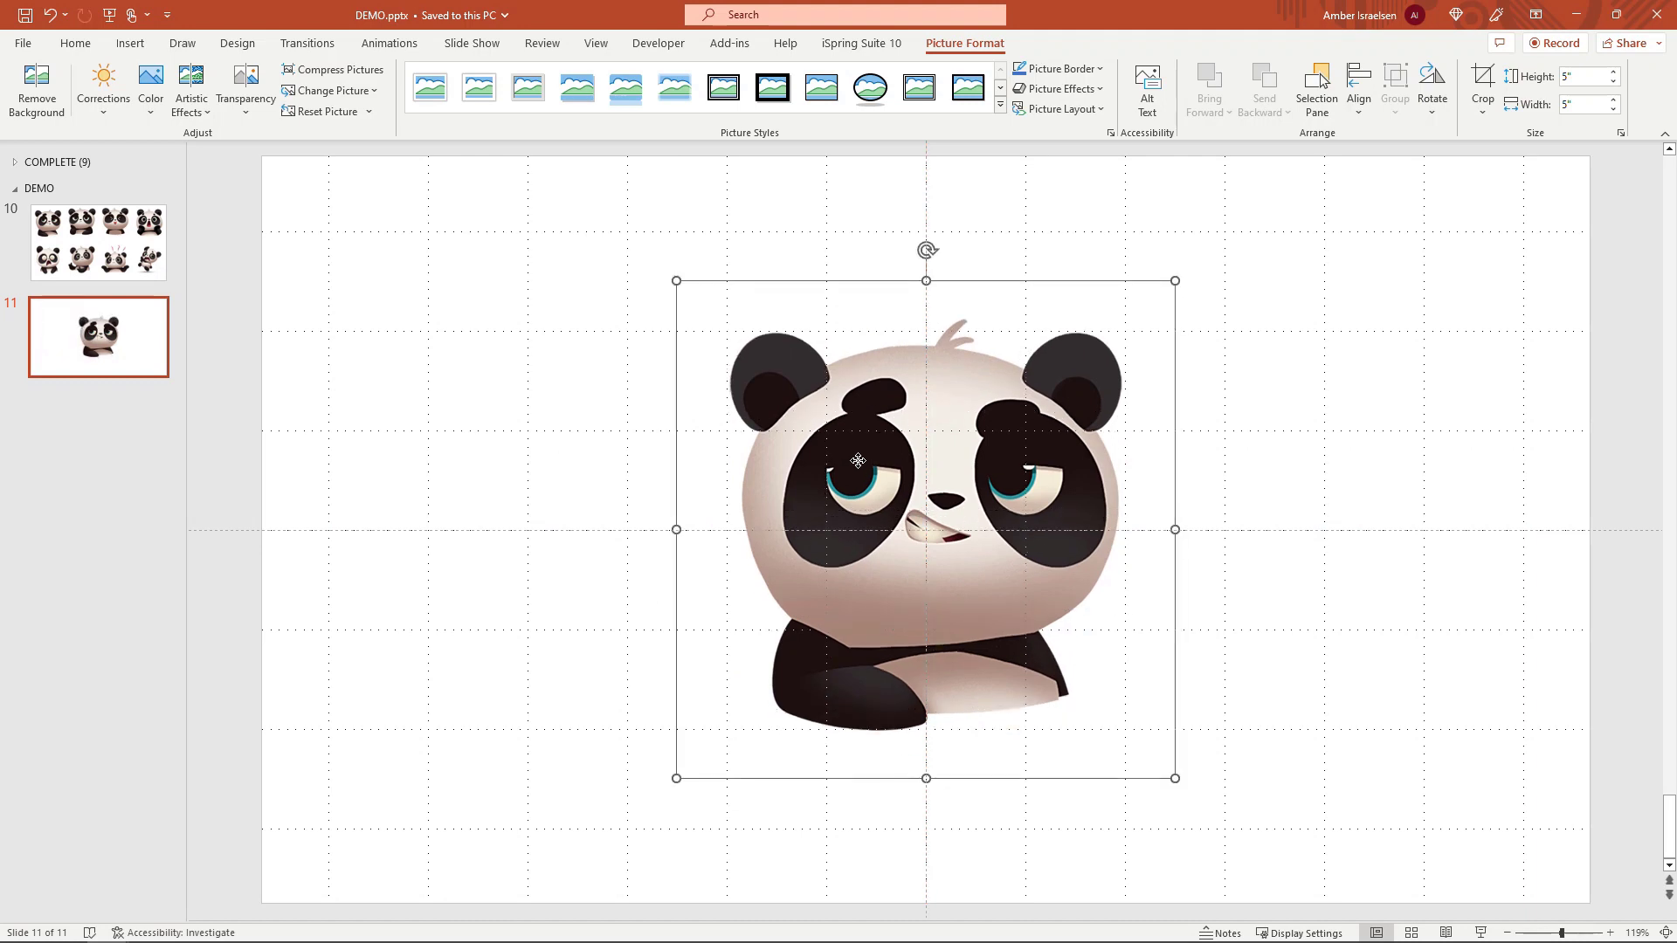
pyautogui.click(580, 434)
pyautogui.click(131, 45)
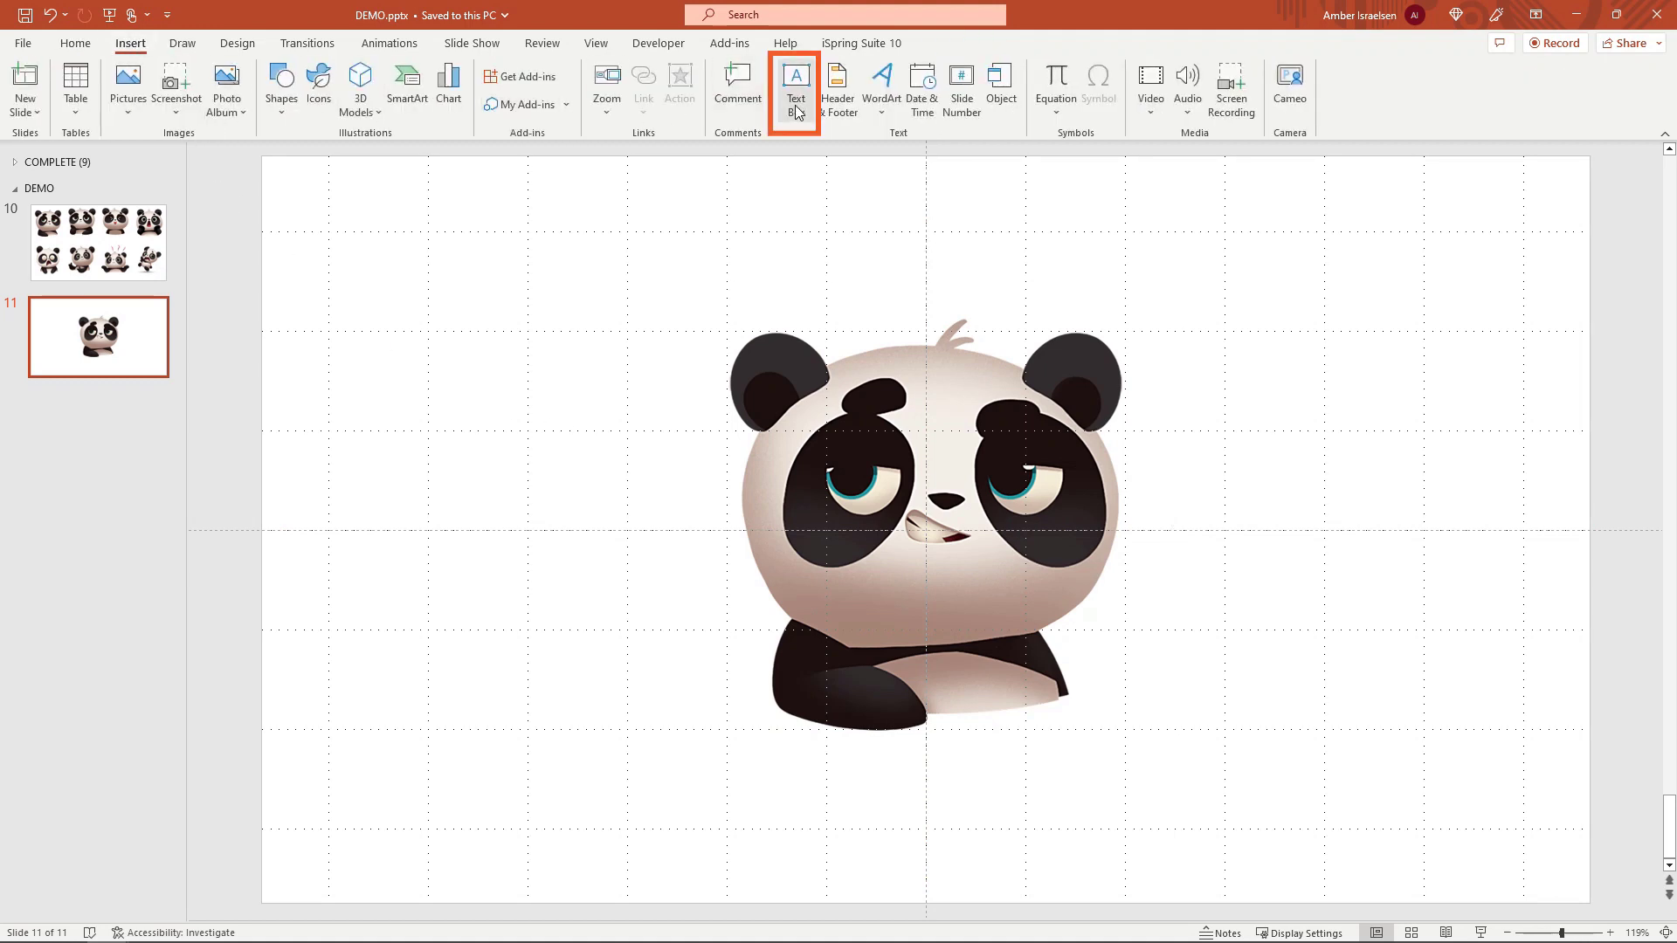
# Draw a text box below the panda and paste the caption 'Me on a Zoom call'
pyautogui.click(797, 112)
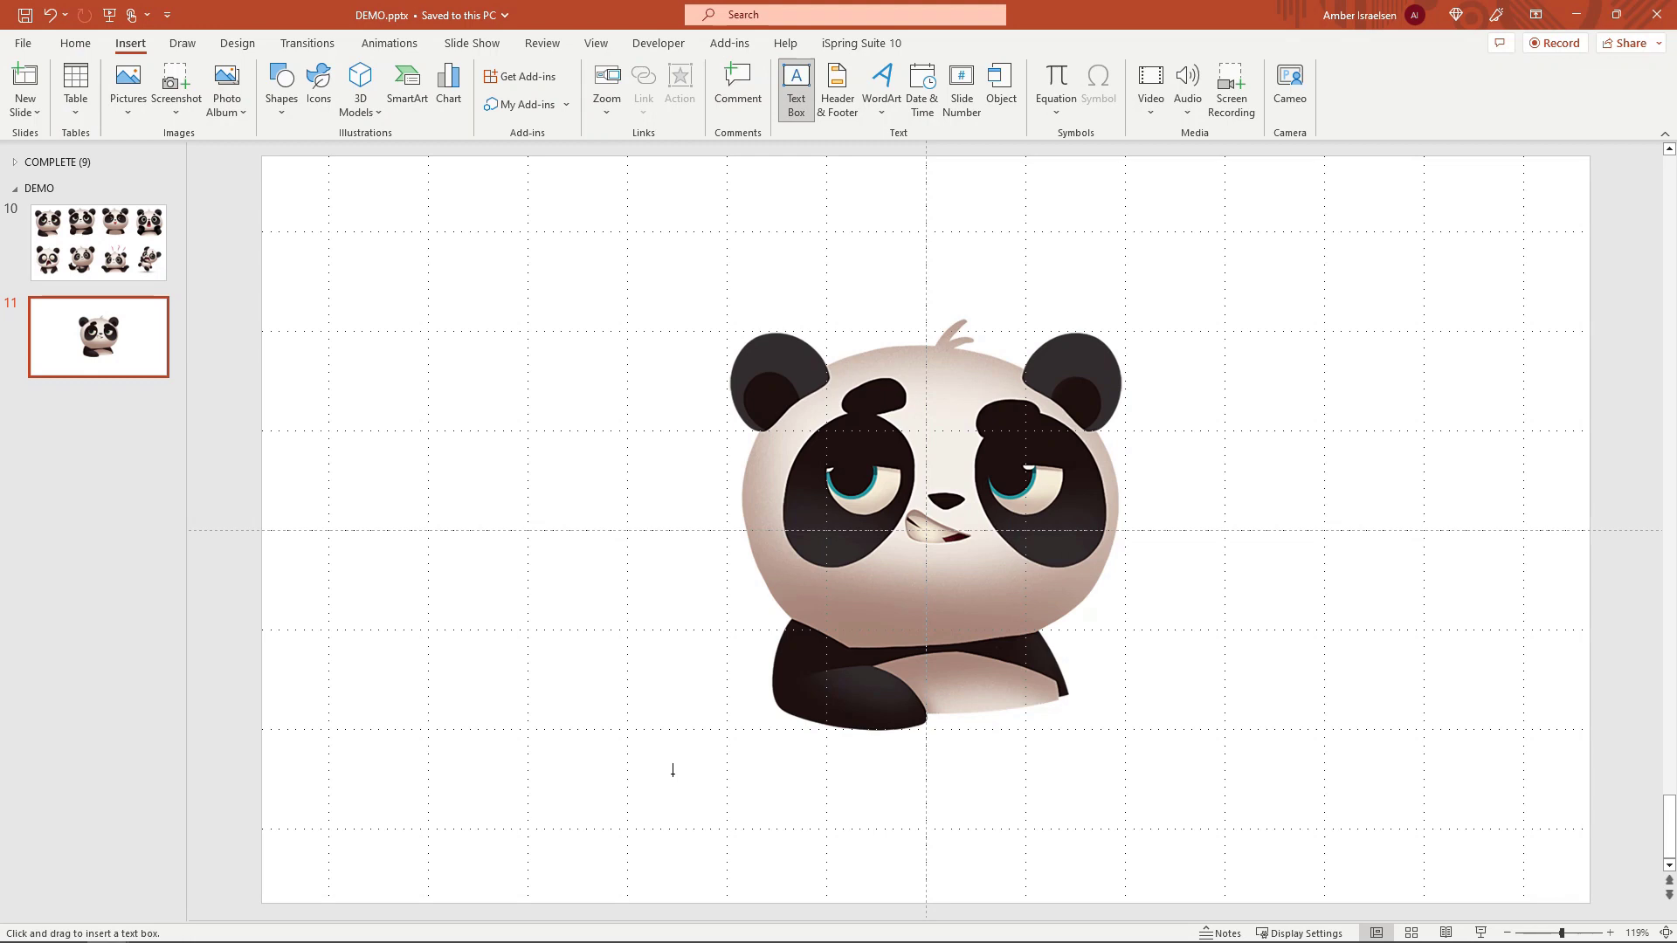
pyautogui.moveTo(664, 762); pyautogui.dragTo(1276, 797)
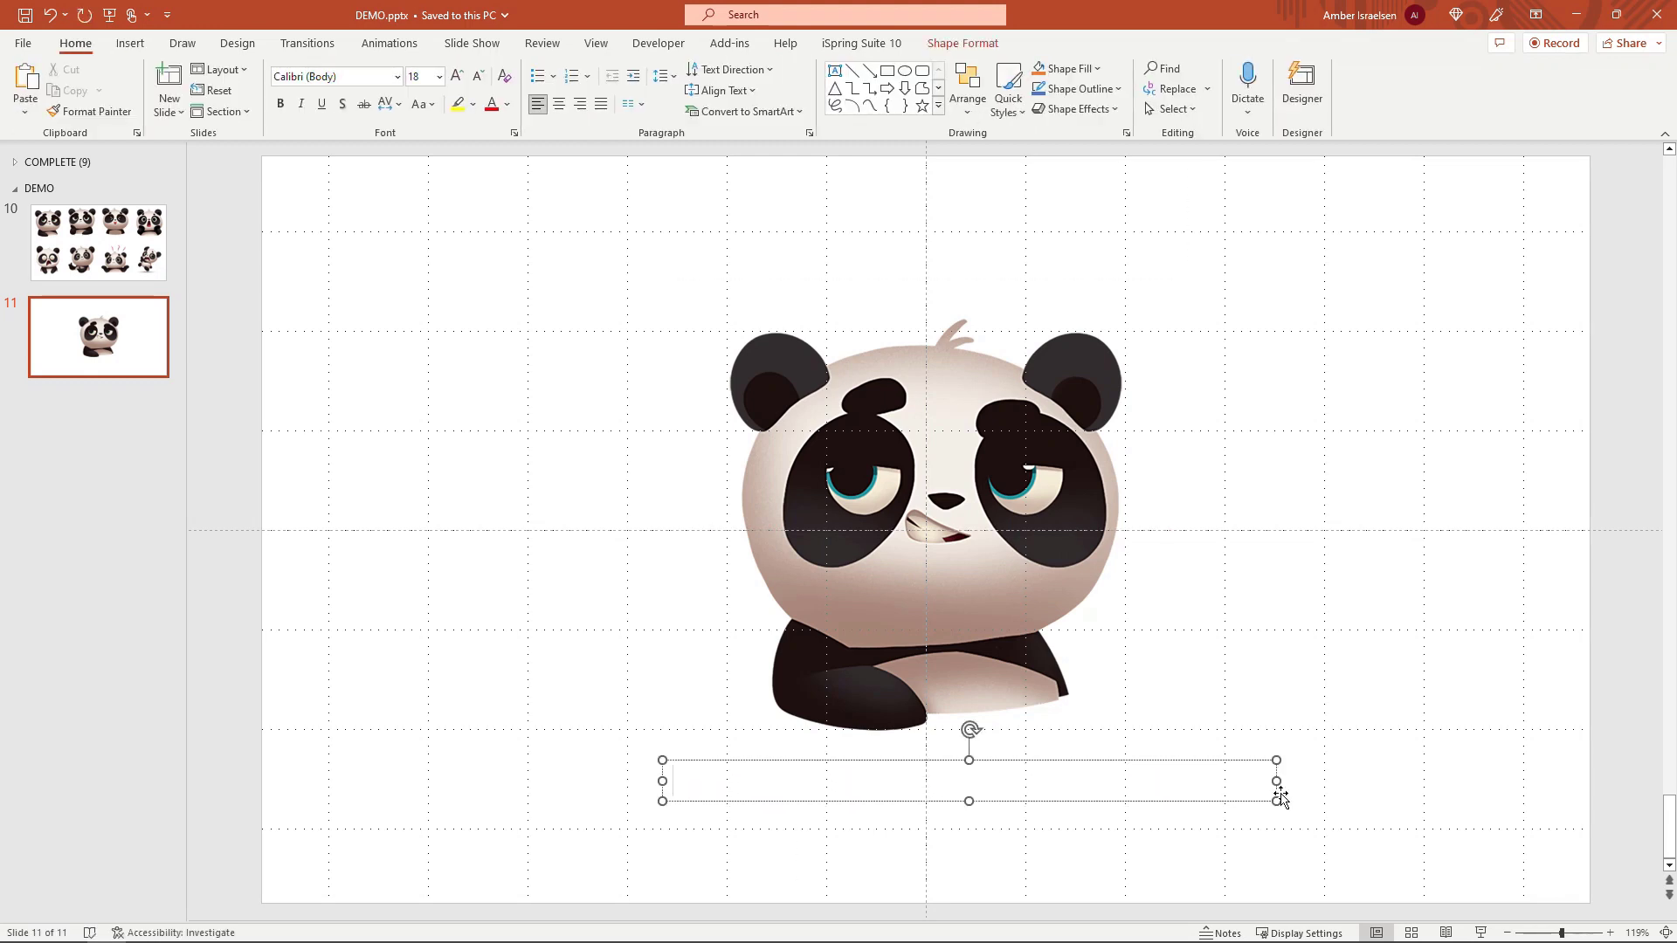
pyautogui.write('Me on a Zoom call')
pyautogui.hotkey('ctrl', 'a')
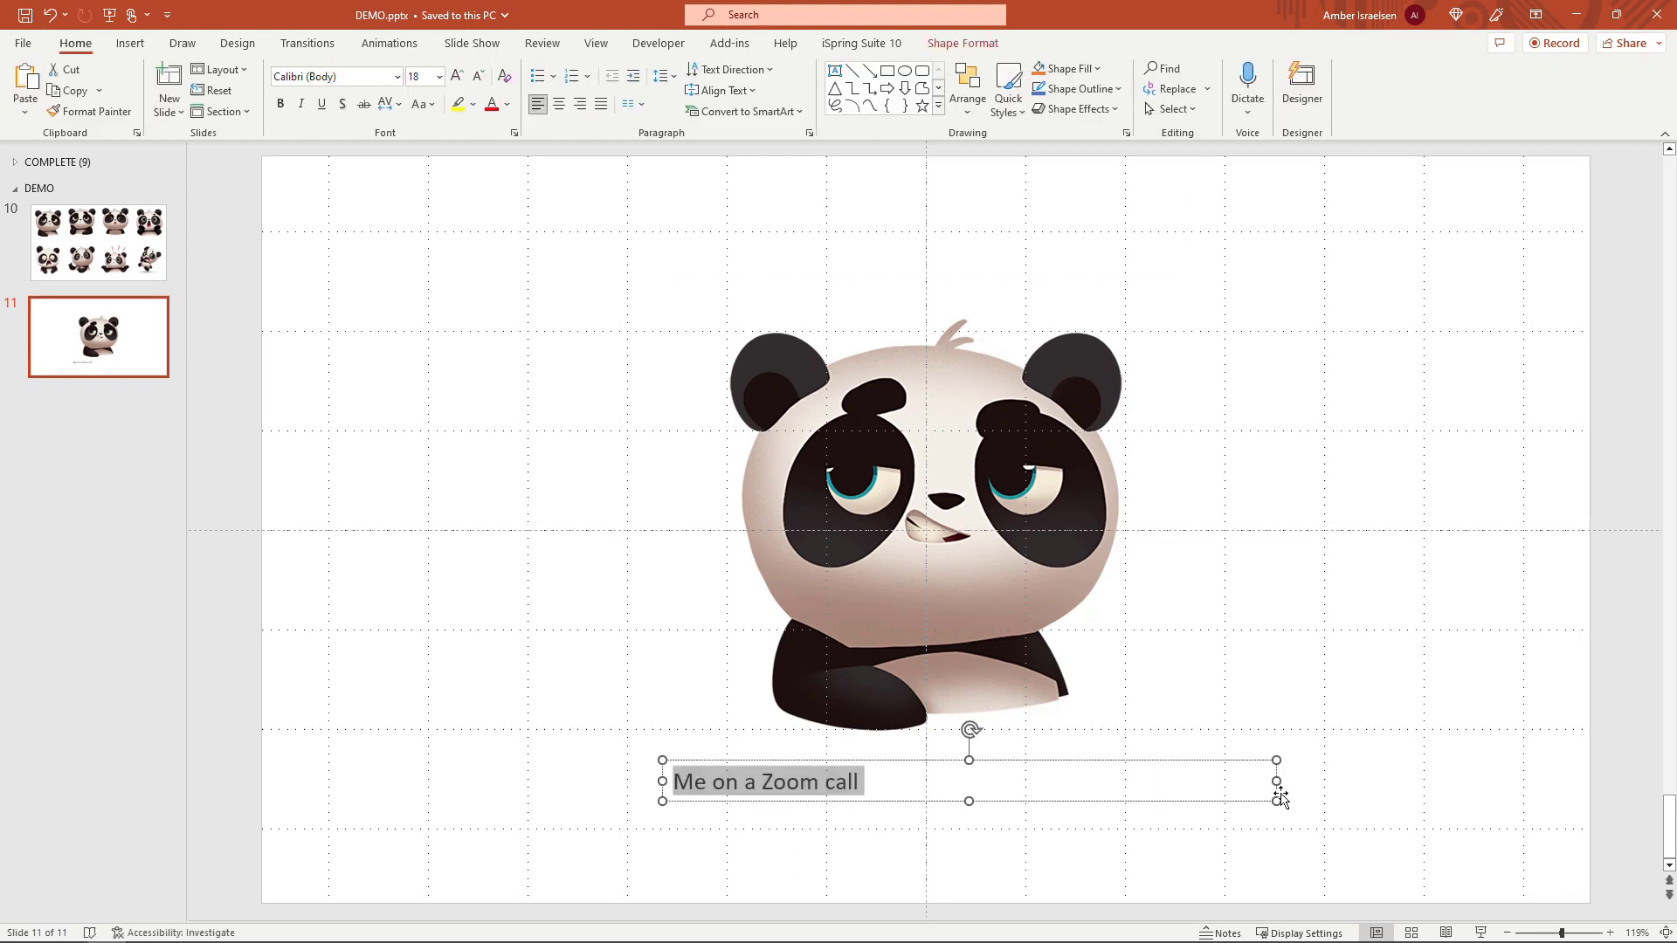
# Format the caption as 44 pt Impact, centre-aligned, and move it to the slide's centre
pyautogui.click(396, 76)
pyautogui.write('Impact')
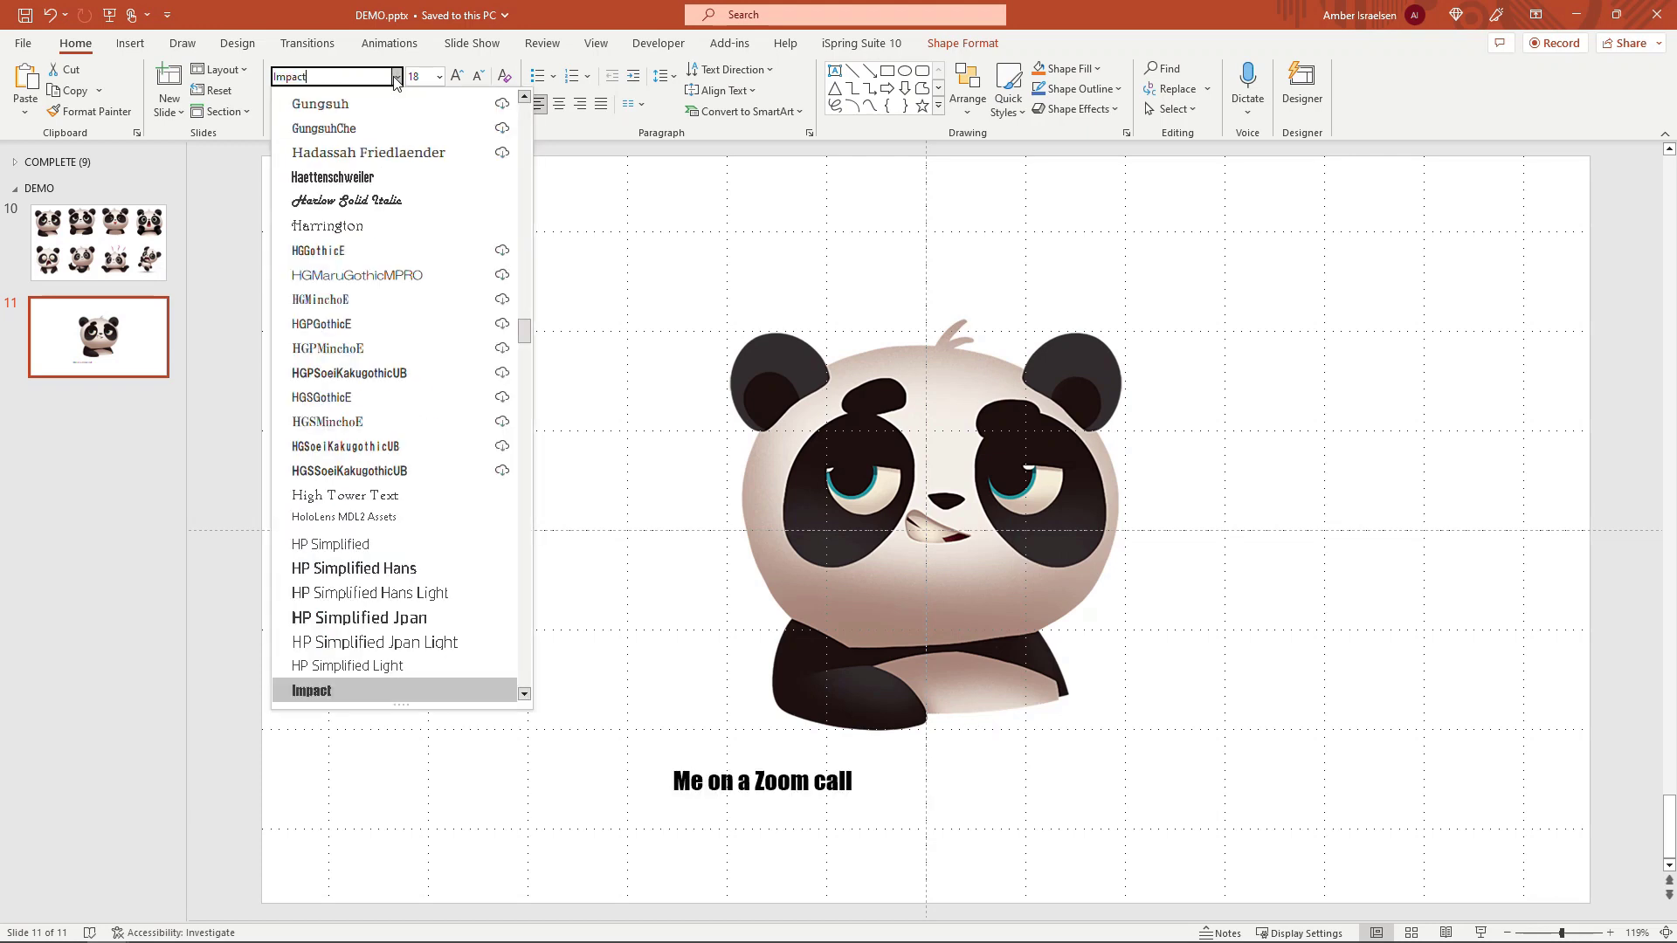
pyautogui.click(369, 682)
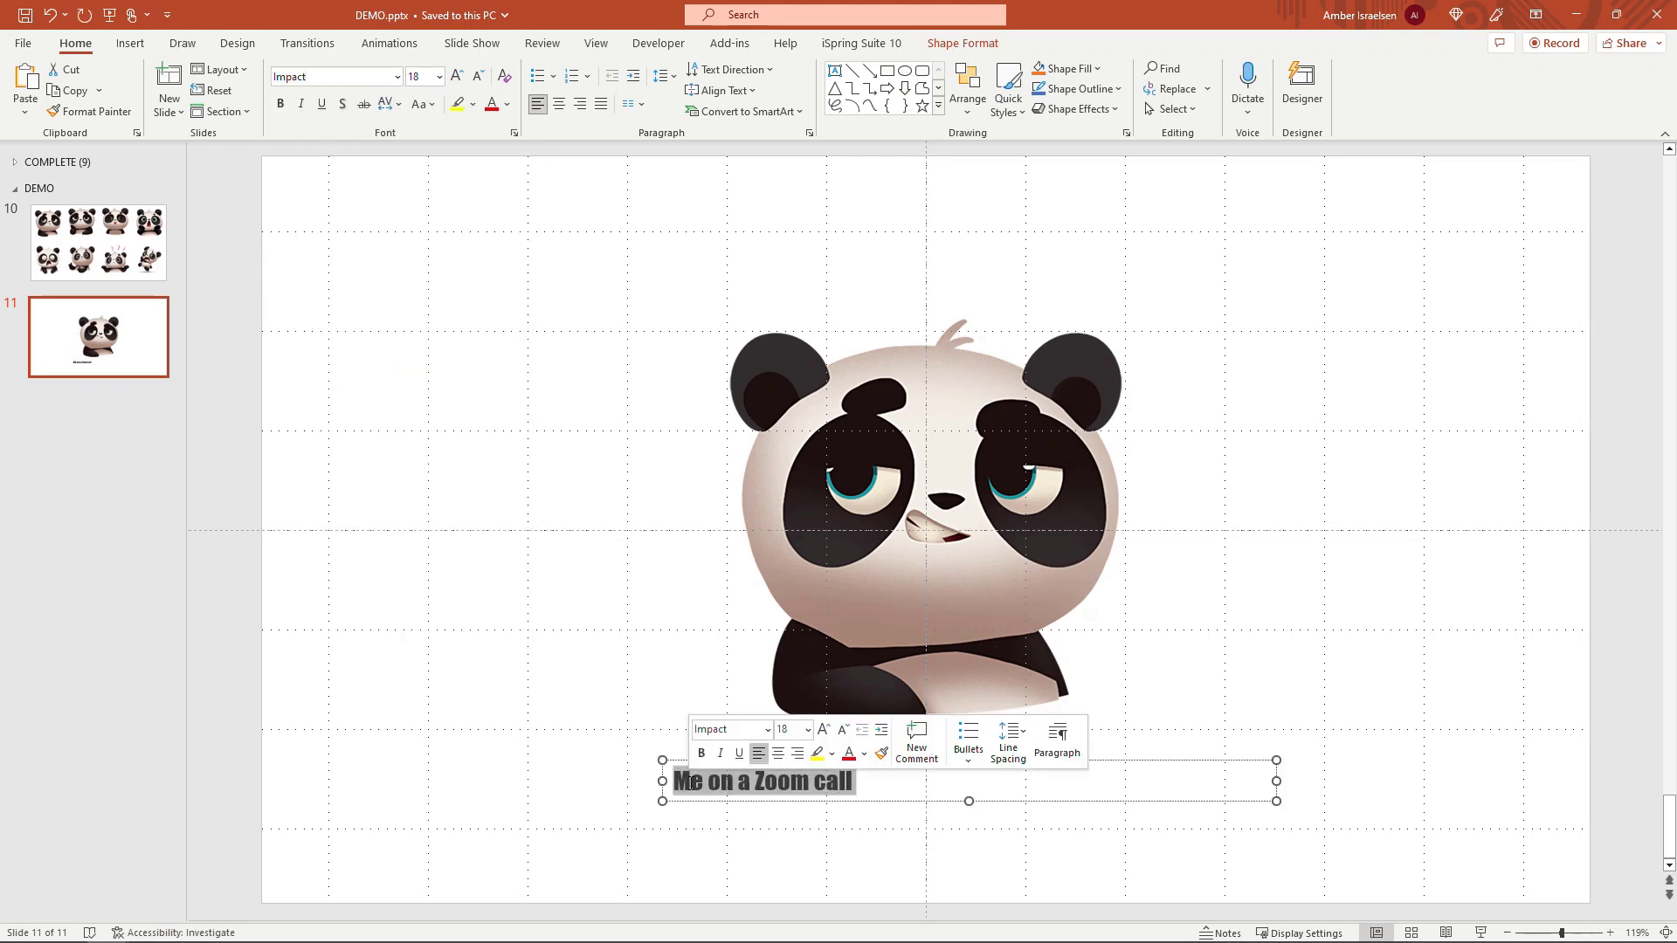
pyautogui.click(422, 81)
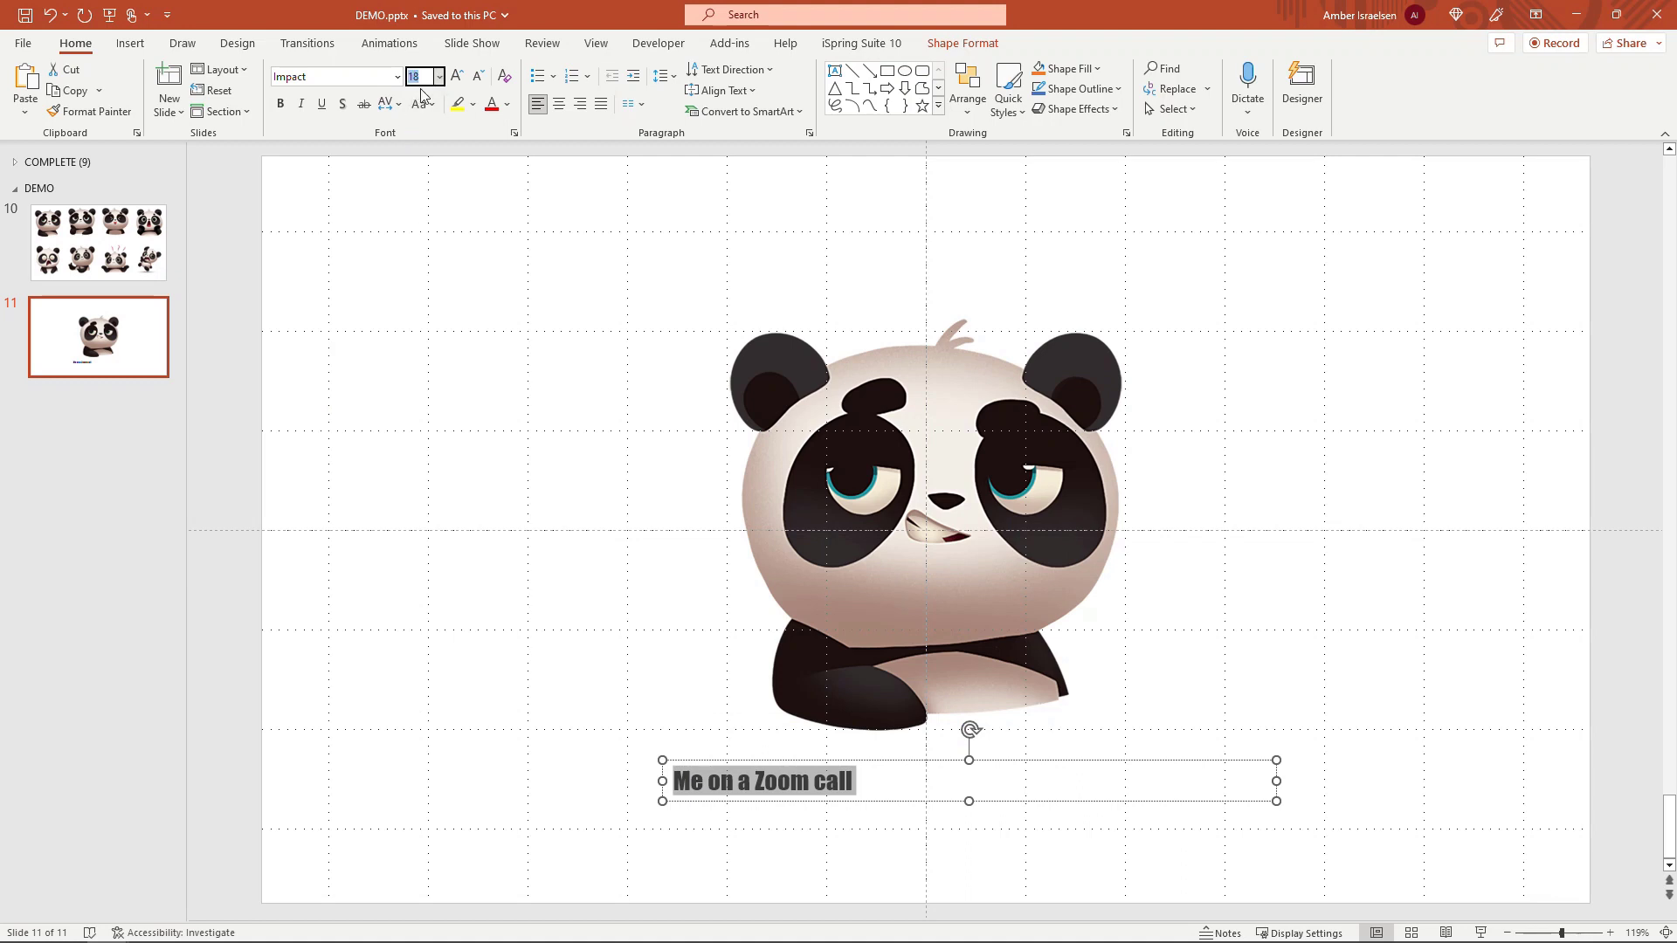
pyautogui.write('44')
pyautogui.press('Return')
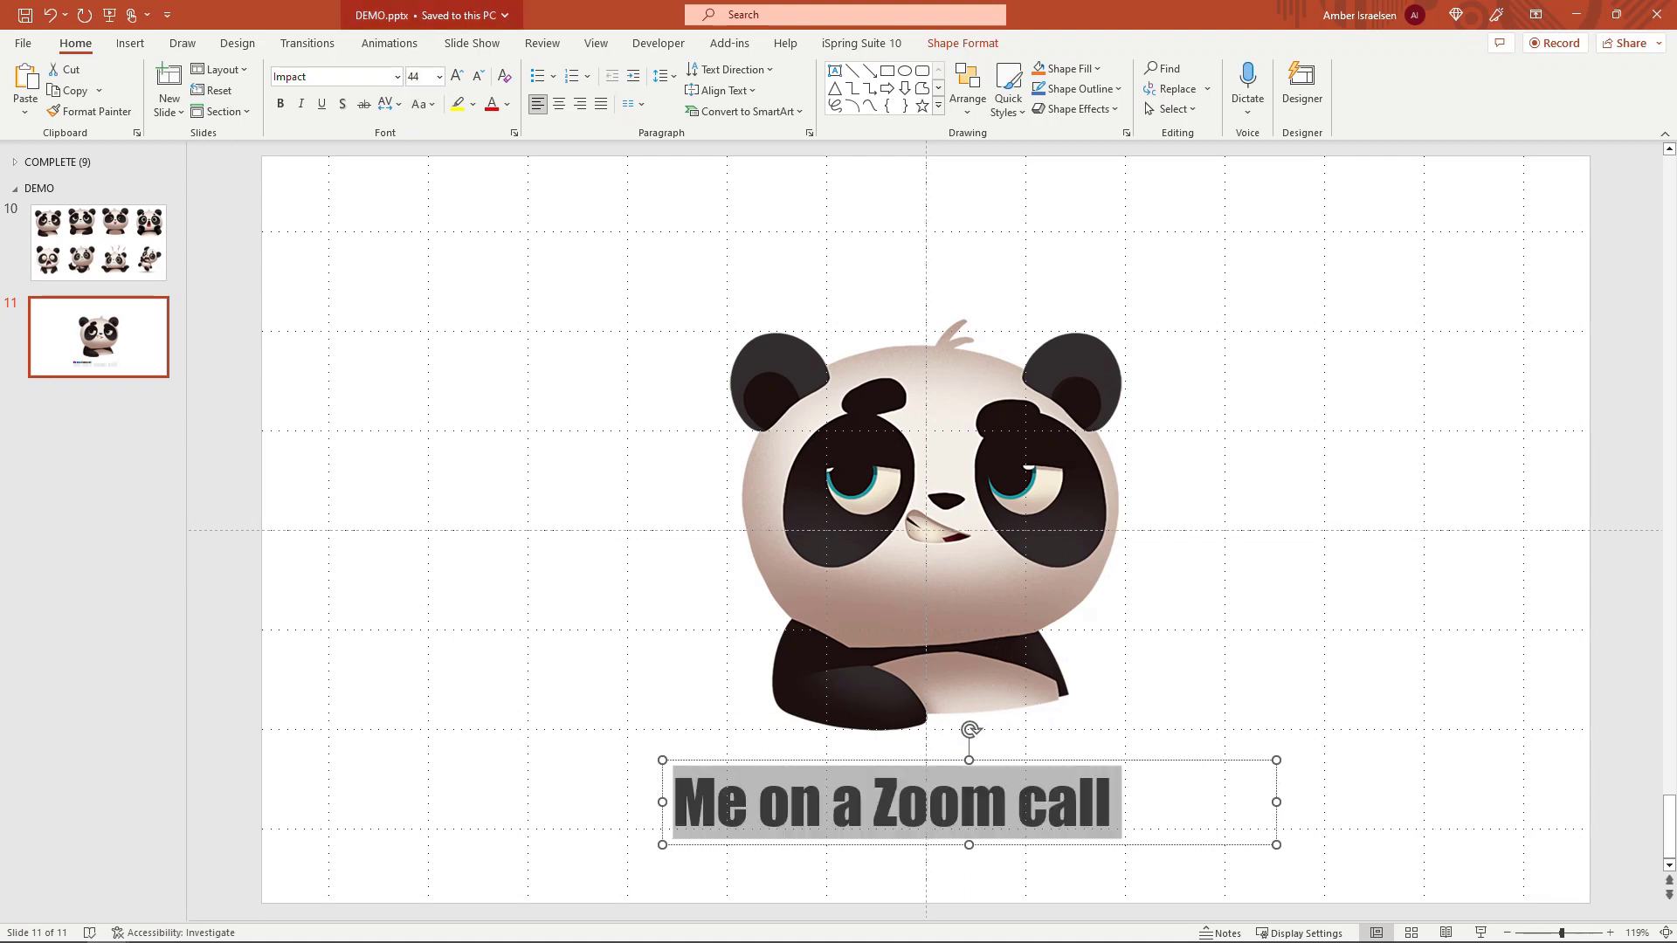
pyautogui.click(559, 105)
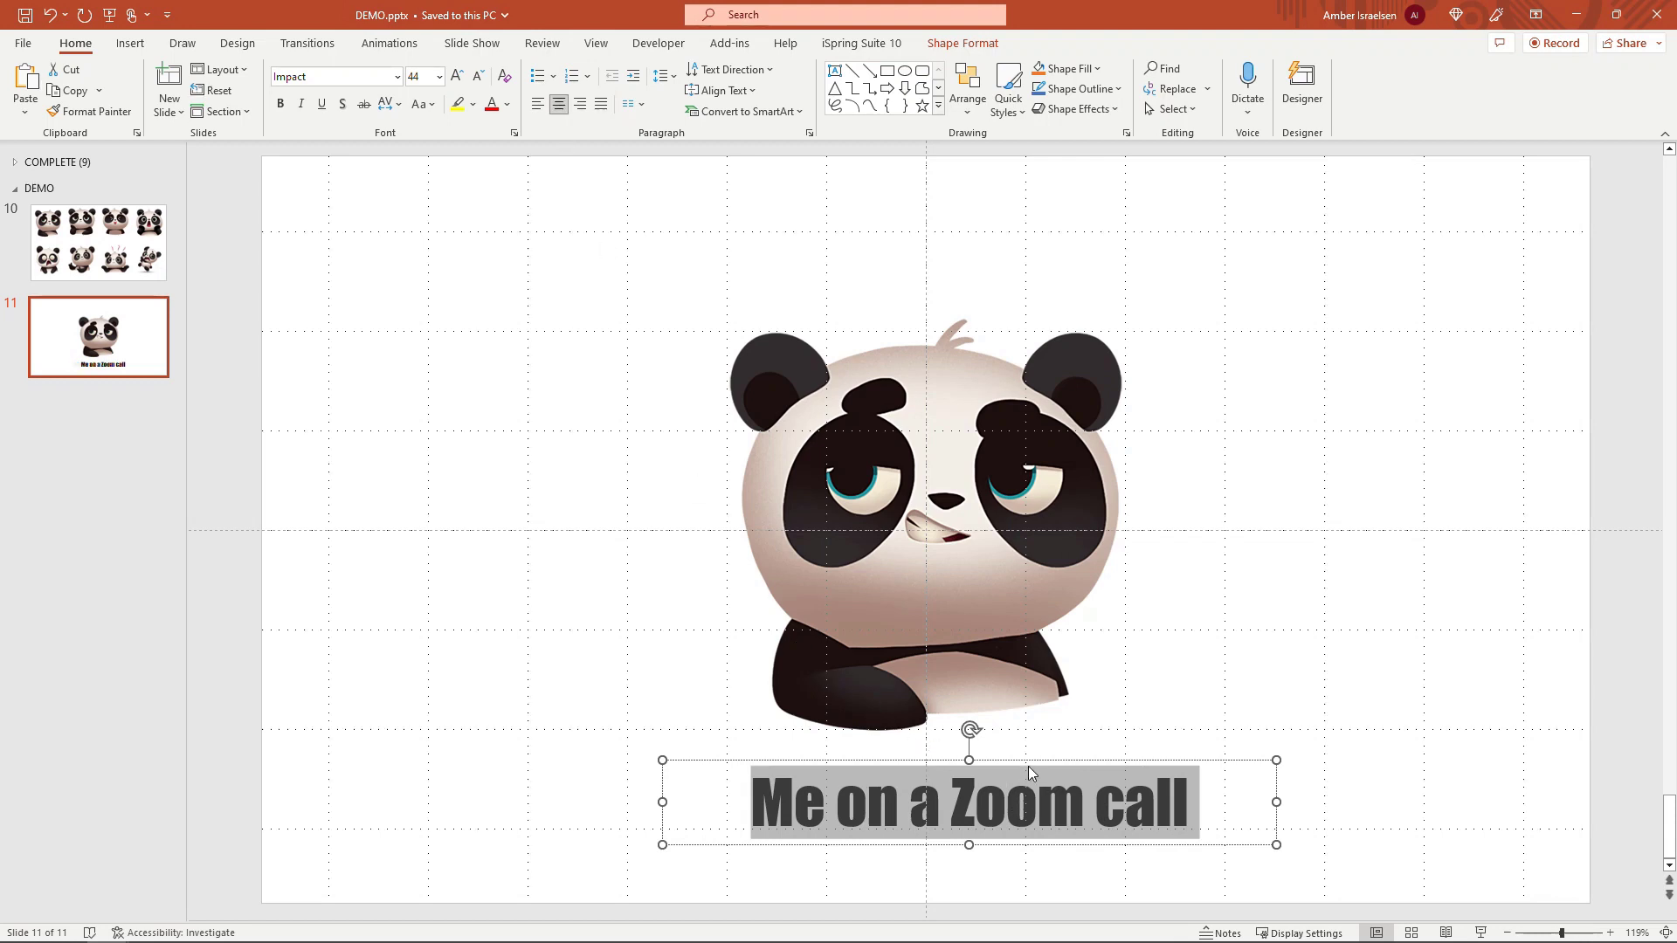
pyautogui.moveTo(1030, 760); pyautogui.dragTo(983, 761)
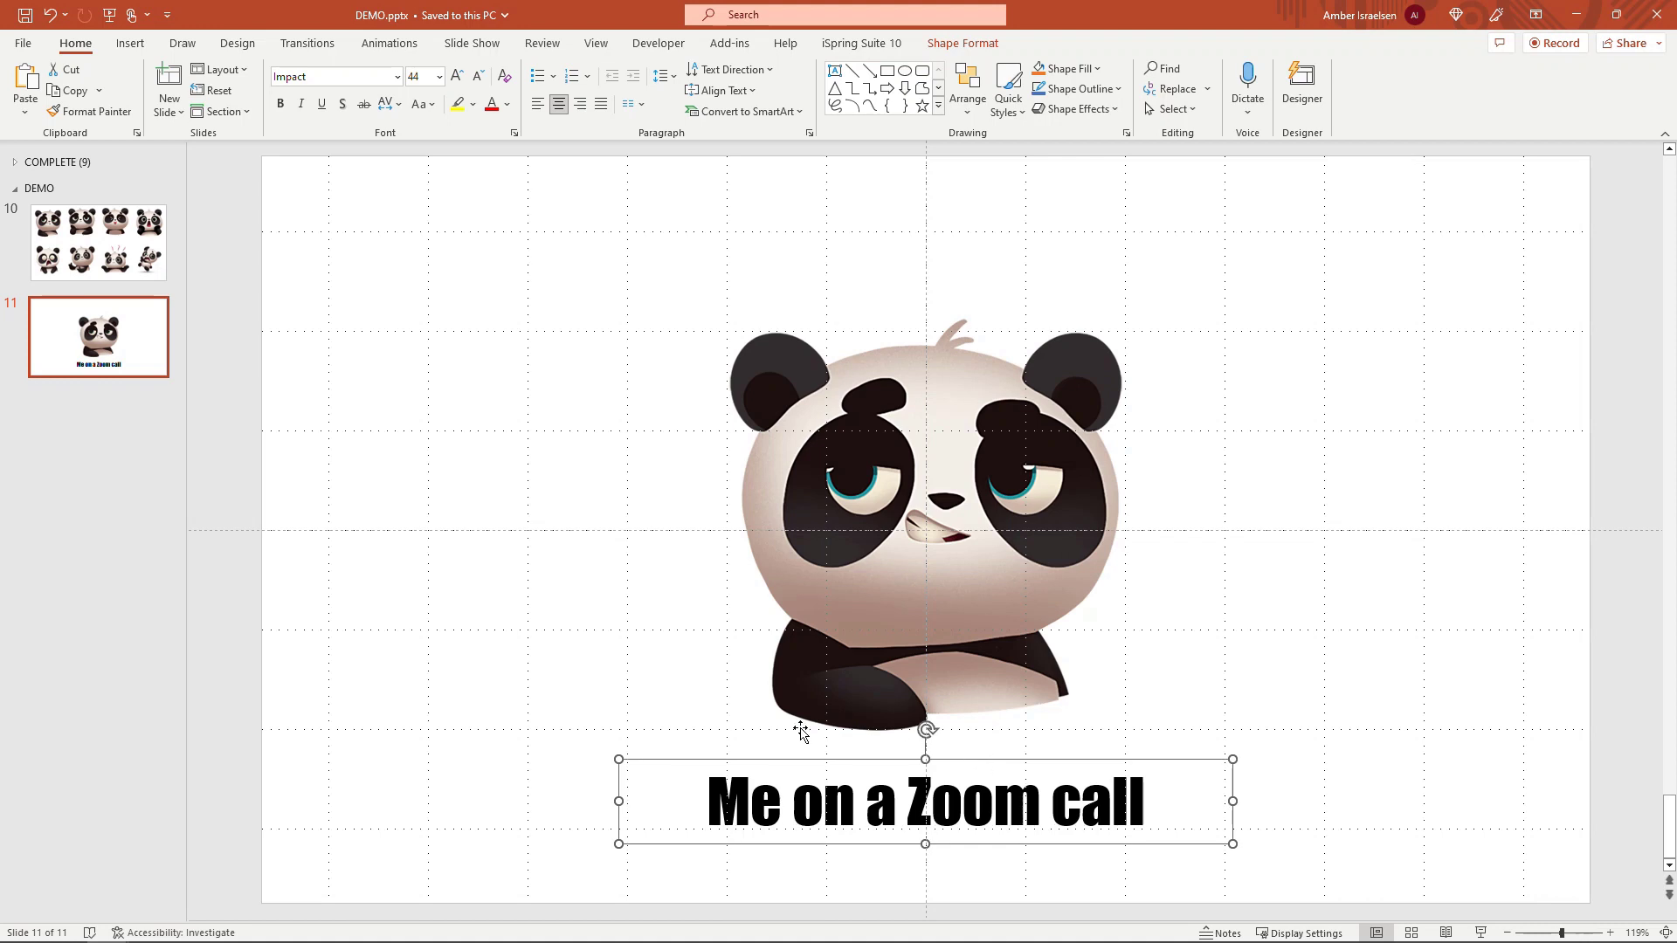
pyautogui.click(379, 794)
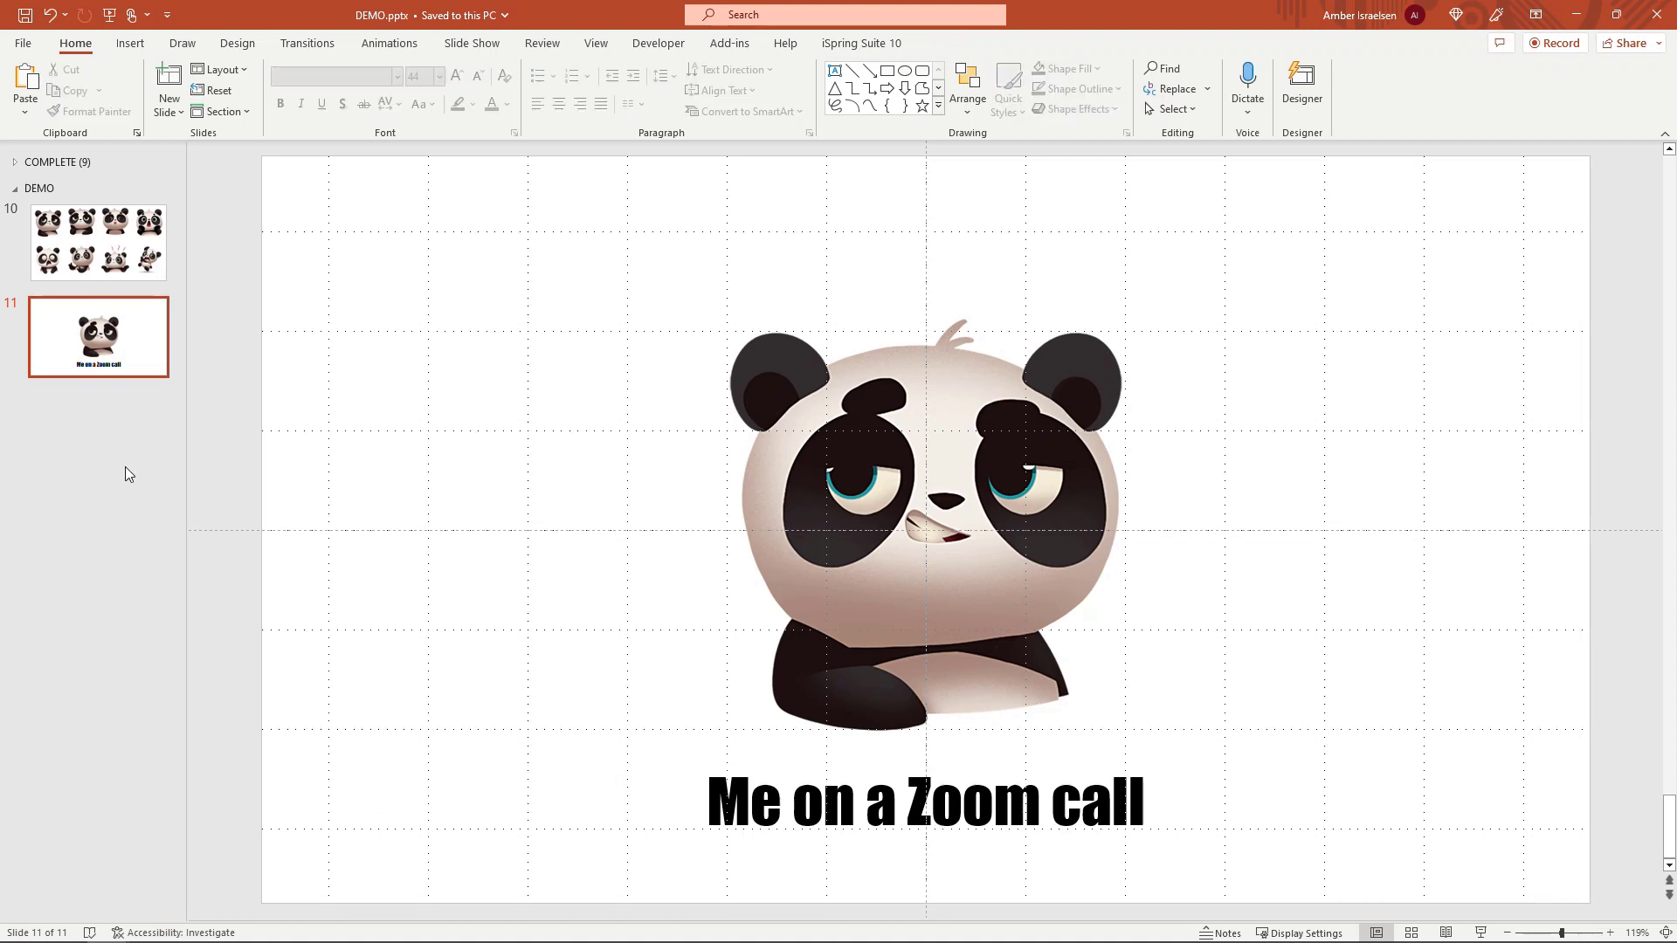
# Duplicate slide 11 as slide 12 and copy the Thinking Panda from slide 10
pyautogui.rightClick(88, 363)
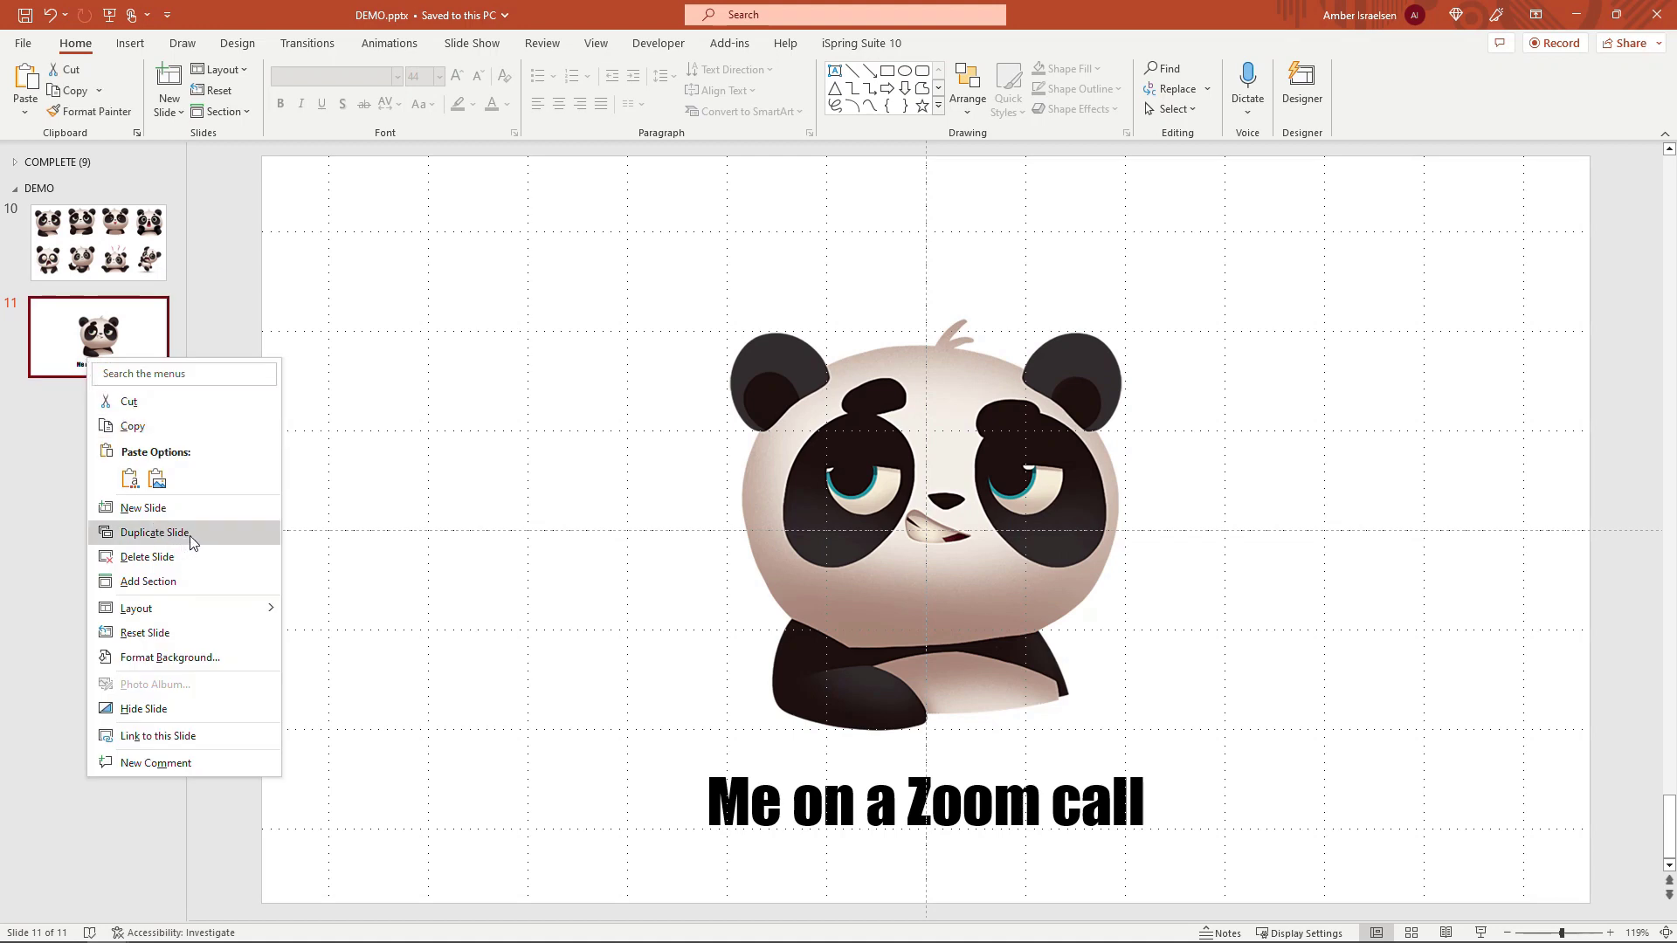
pyautogui.click(154, 532)
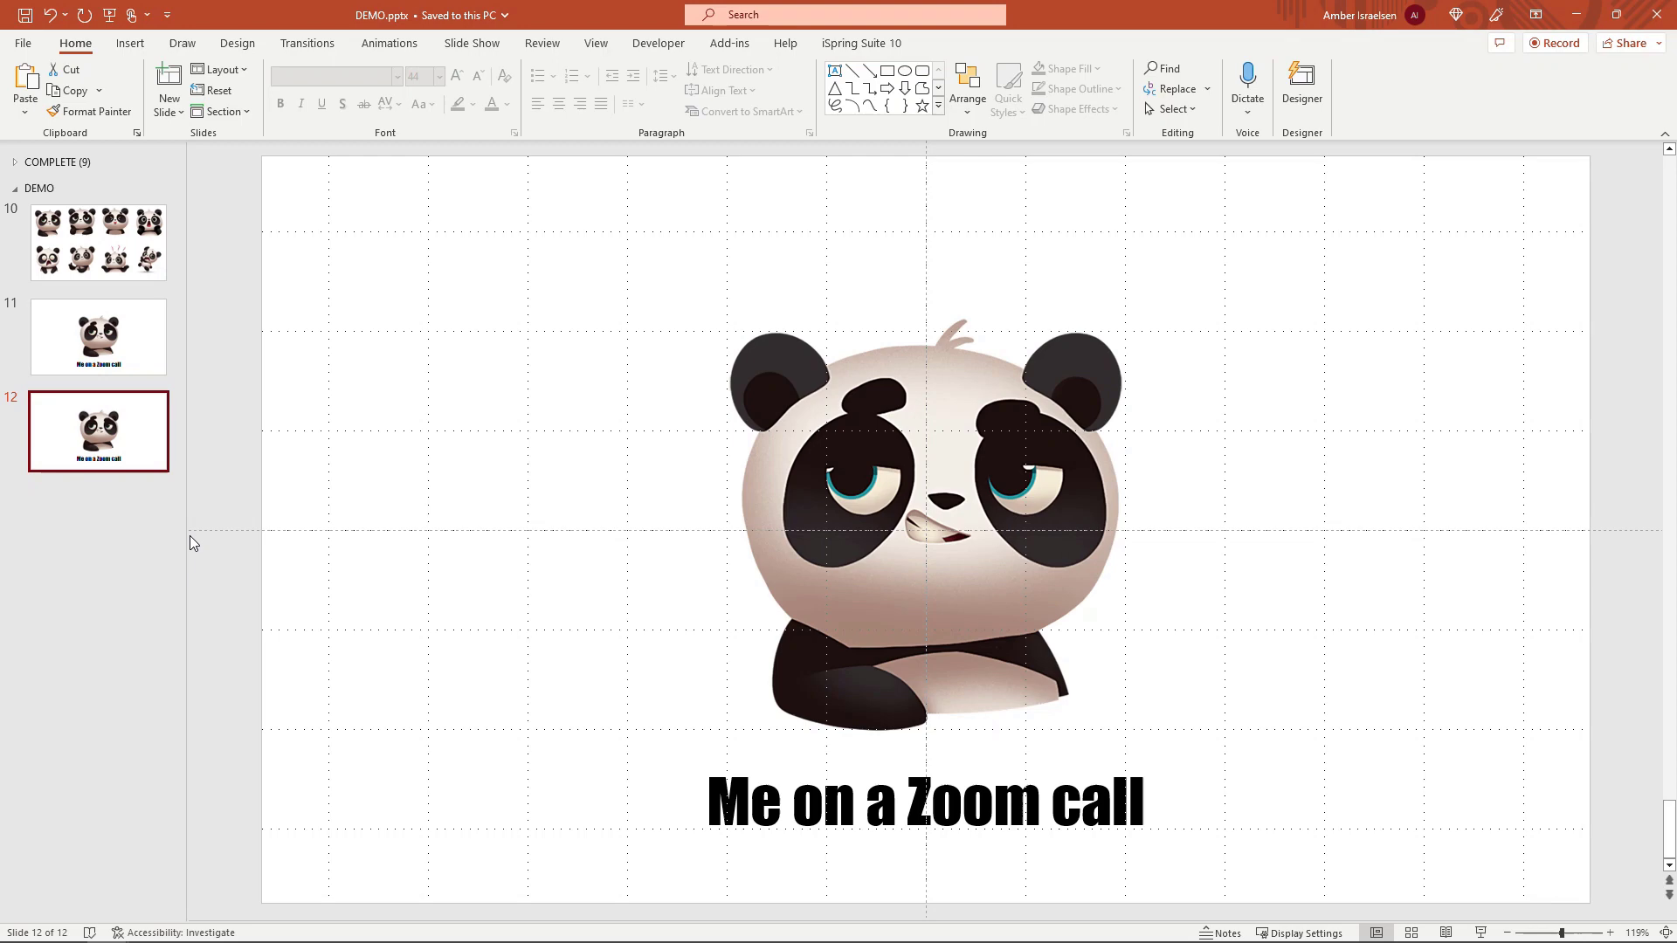
pyautogui.click(98, 243)
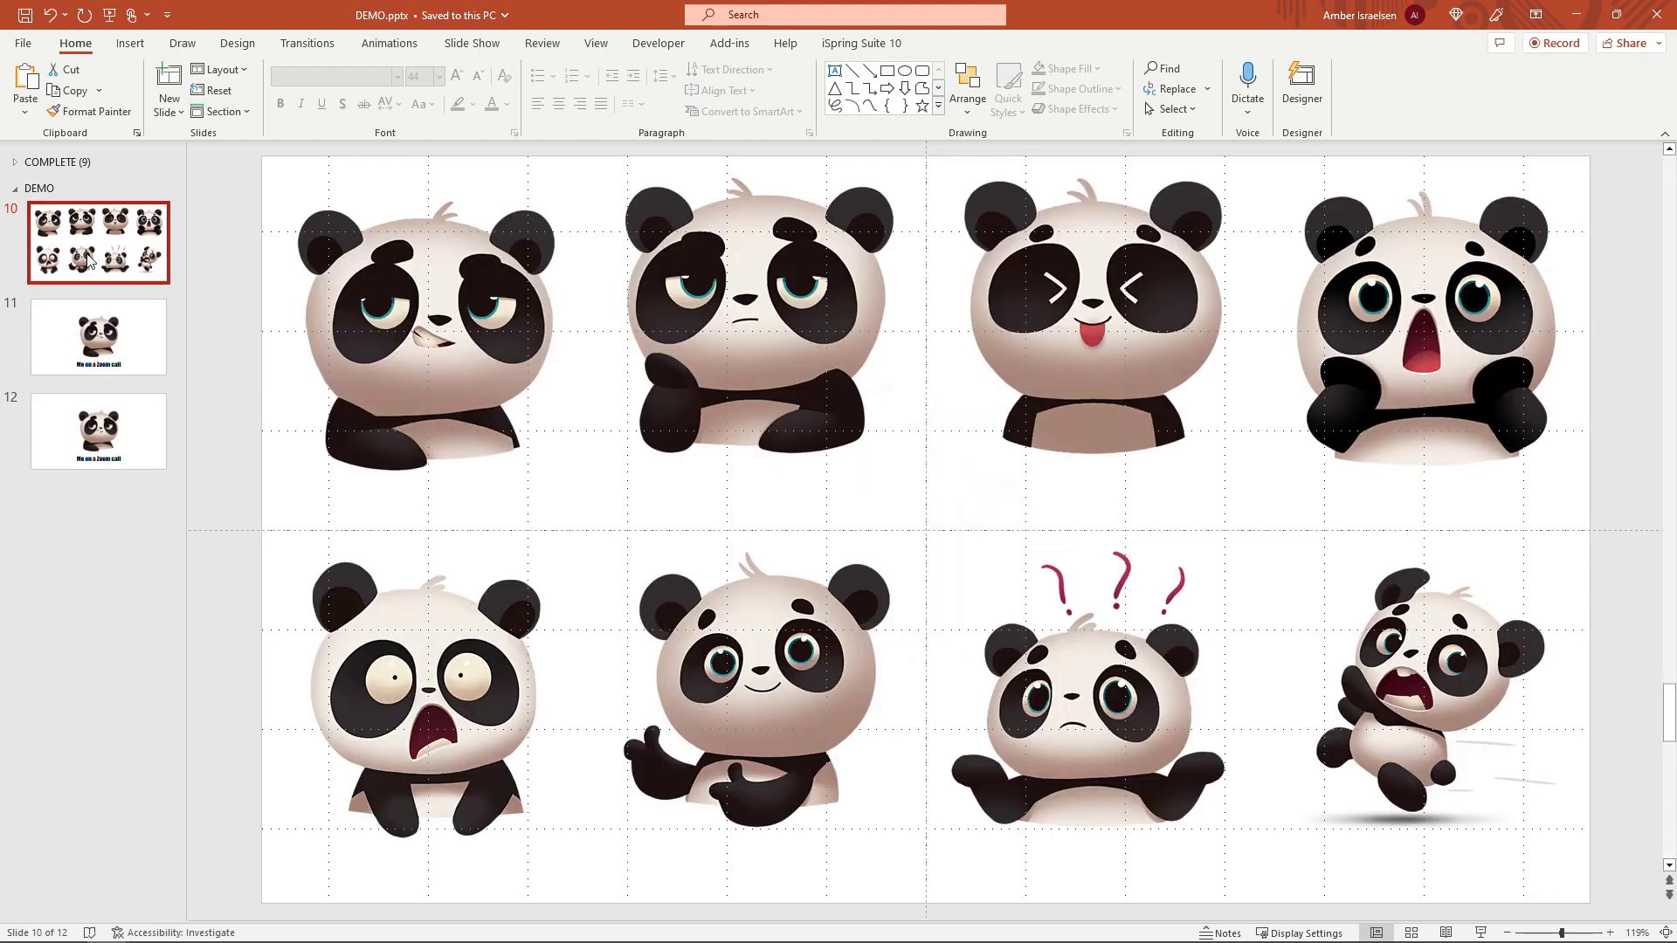
pyautogui.click(730, 288)
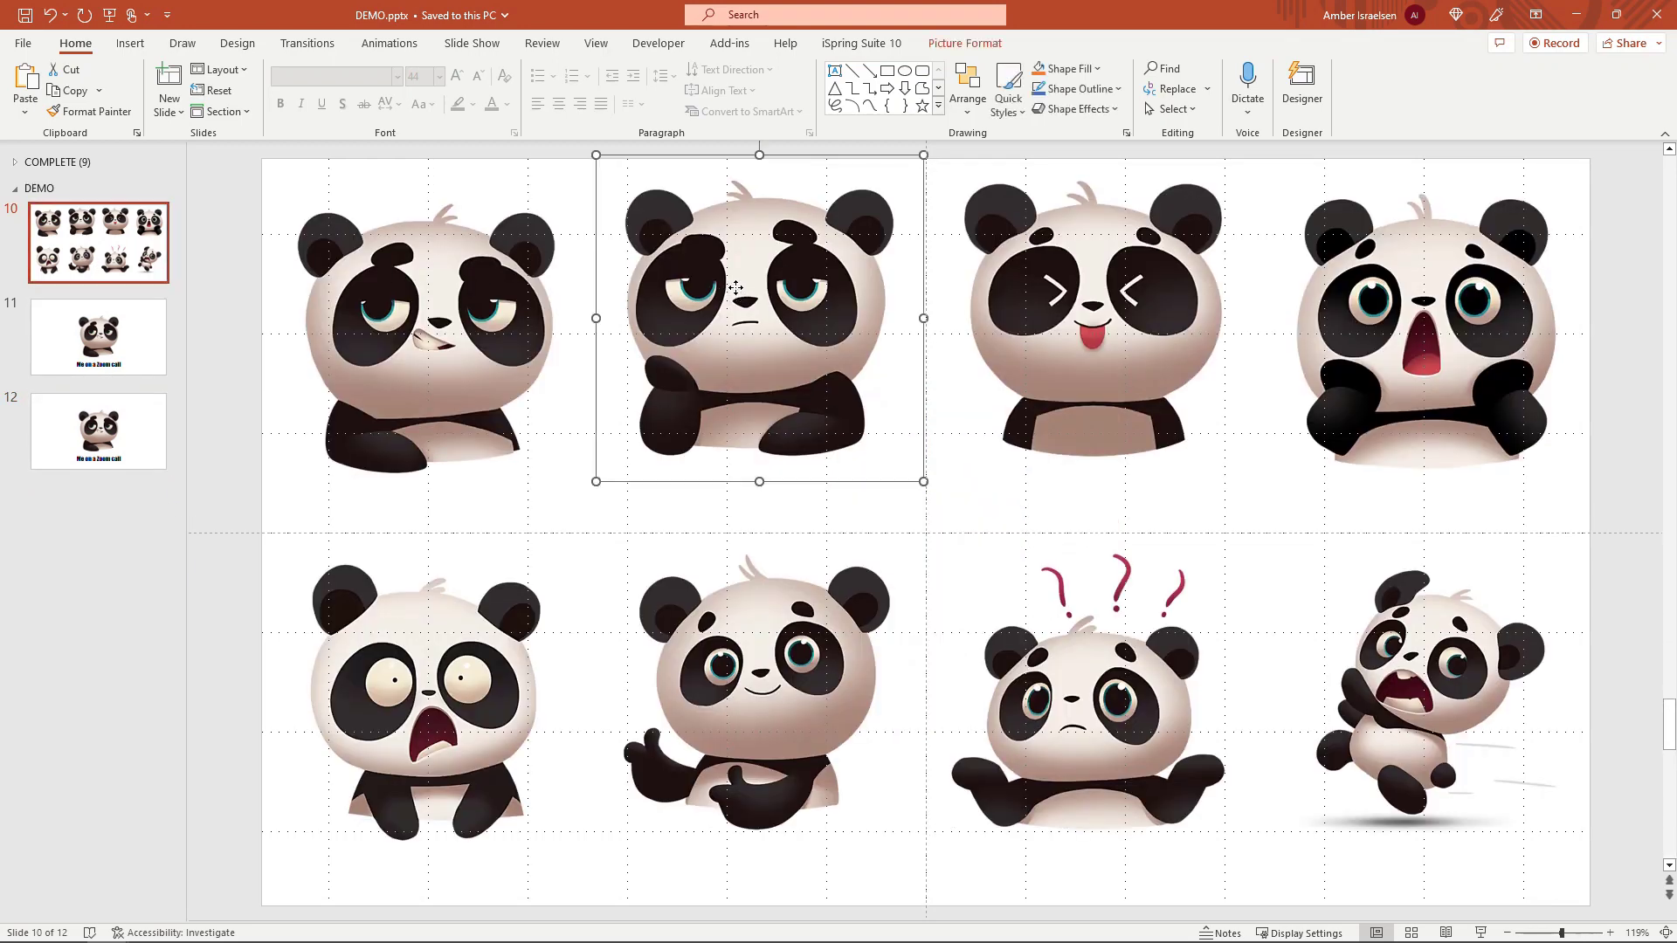
pyautogui.hotkey('ctrl', 'c')
pyautogui.click(107, 456)
# Paste the Thinking Panda onto slide 12 and set its height to 5"
pyautogui.hotkey('ctrl', 'v')
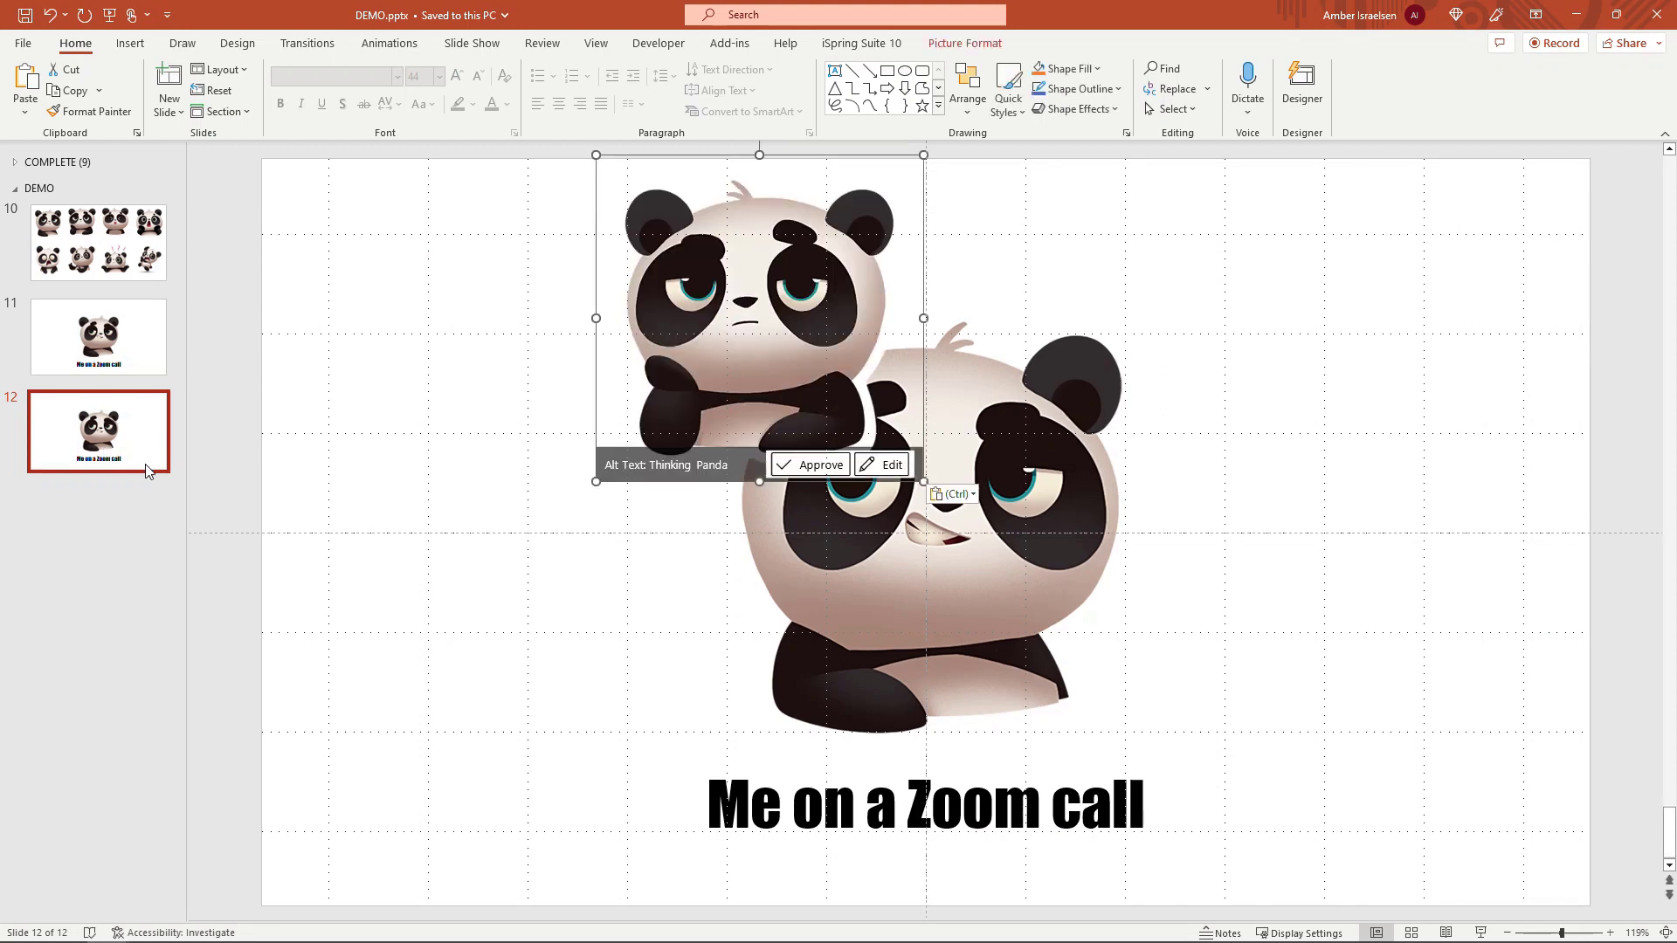
pyautogui.scroll(1, 725, 329)
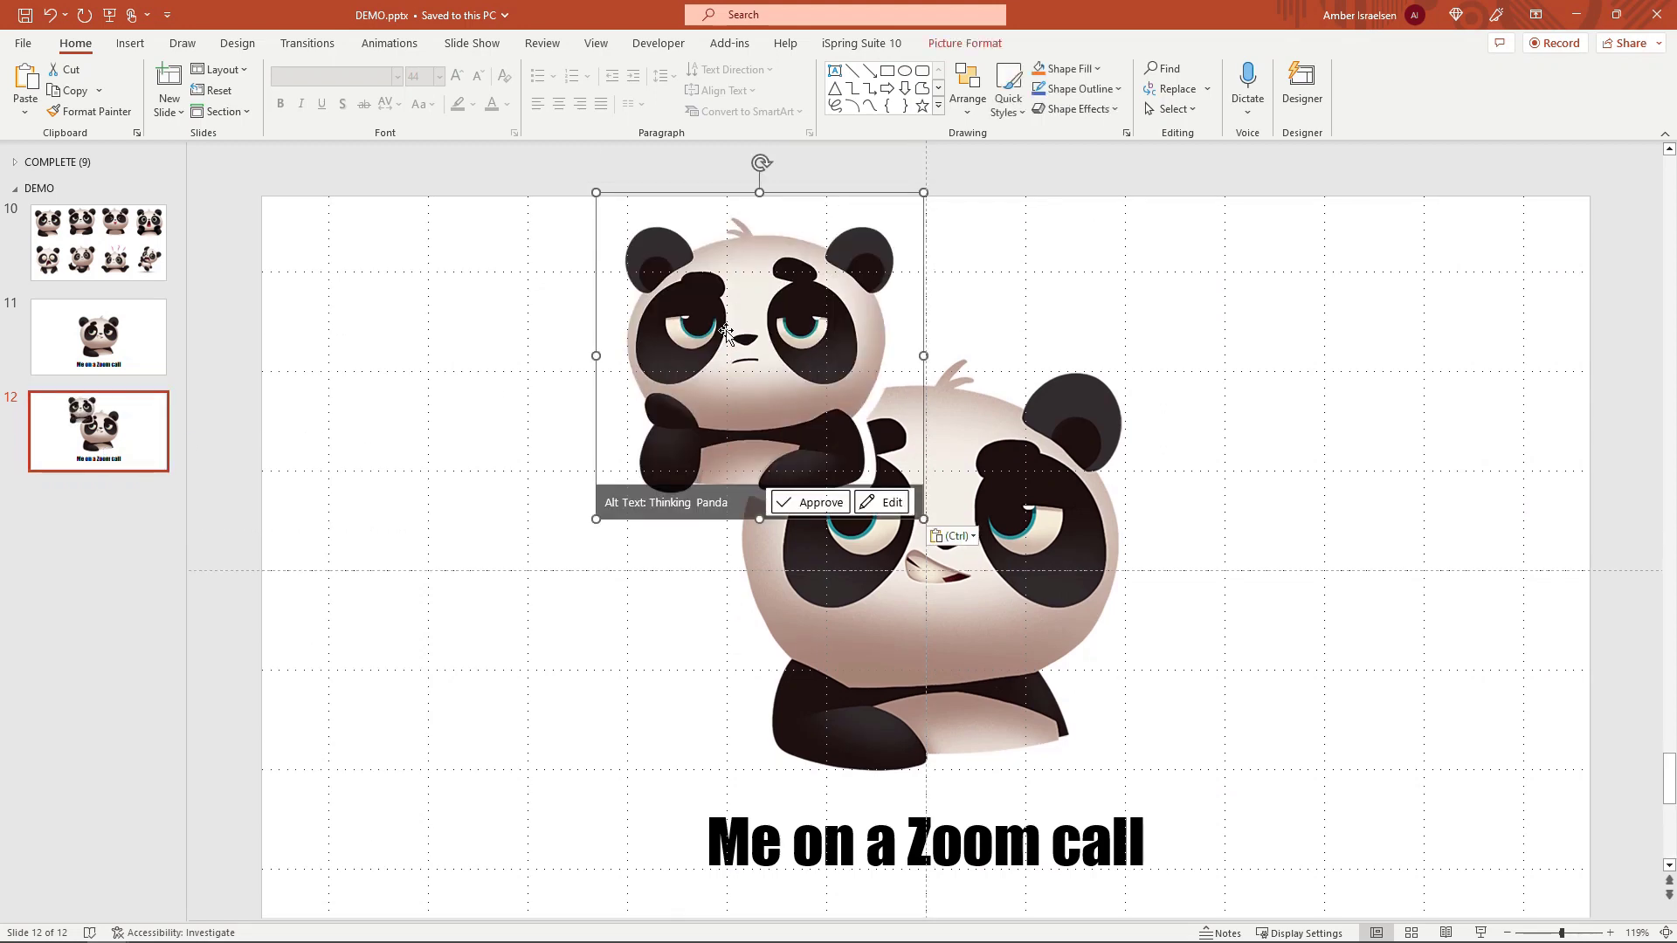
pyautogui.scroll(-1, 725, 330)
pyautogui.doubleClick(734, 306)
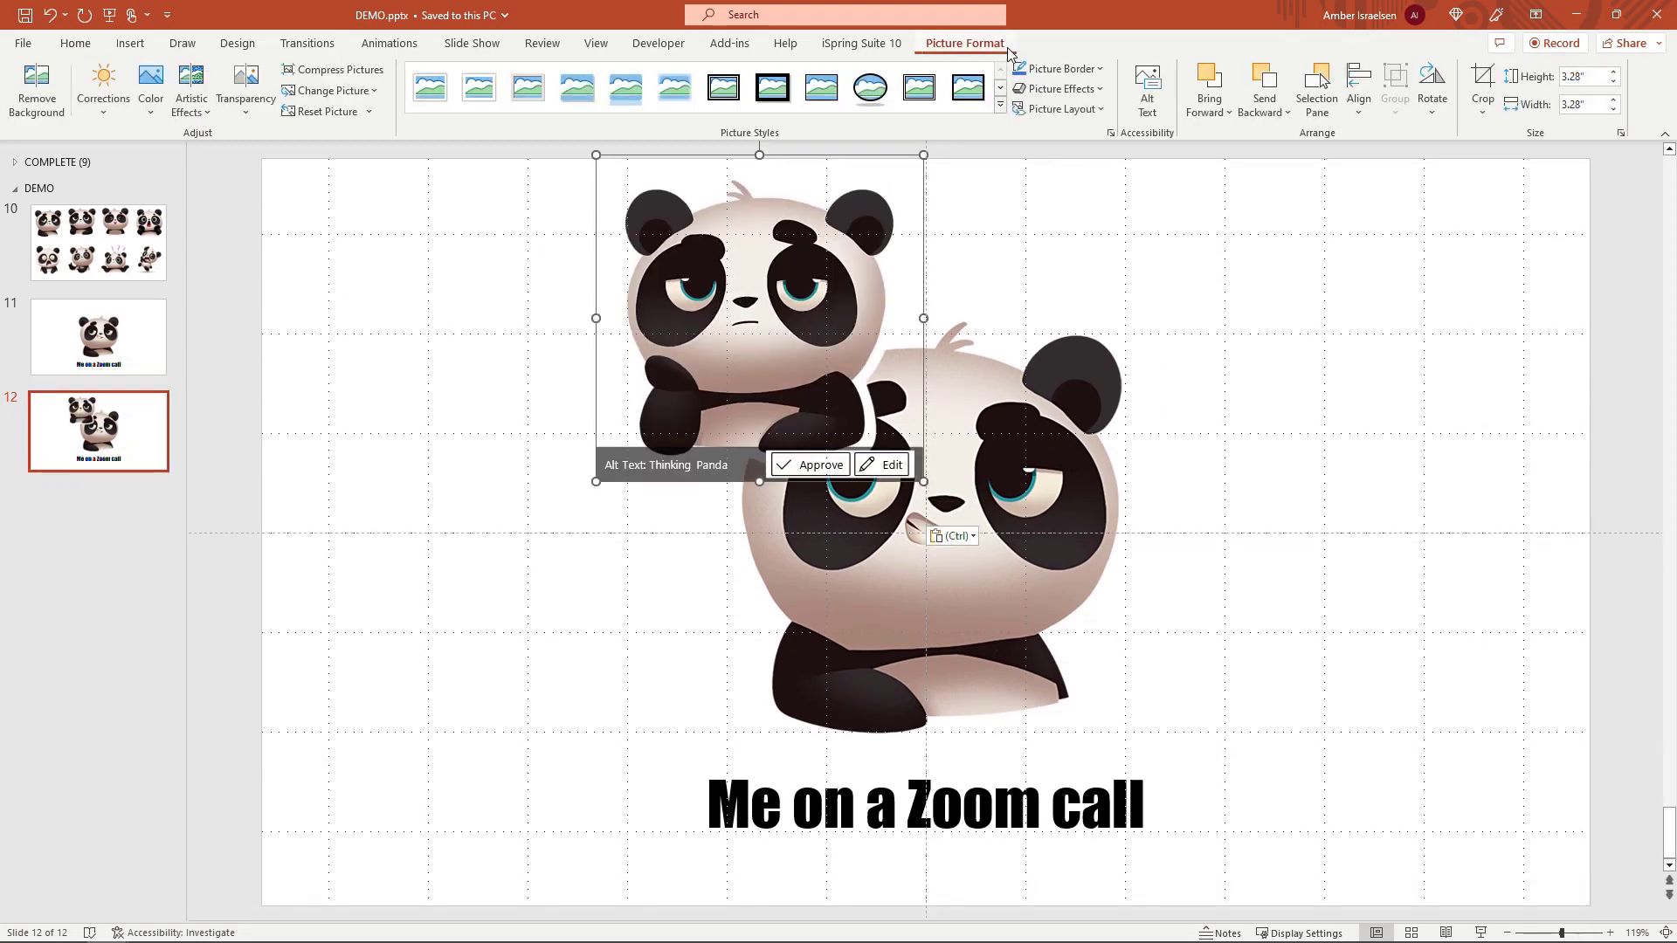
pyautogui.click(1588, 83)
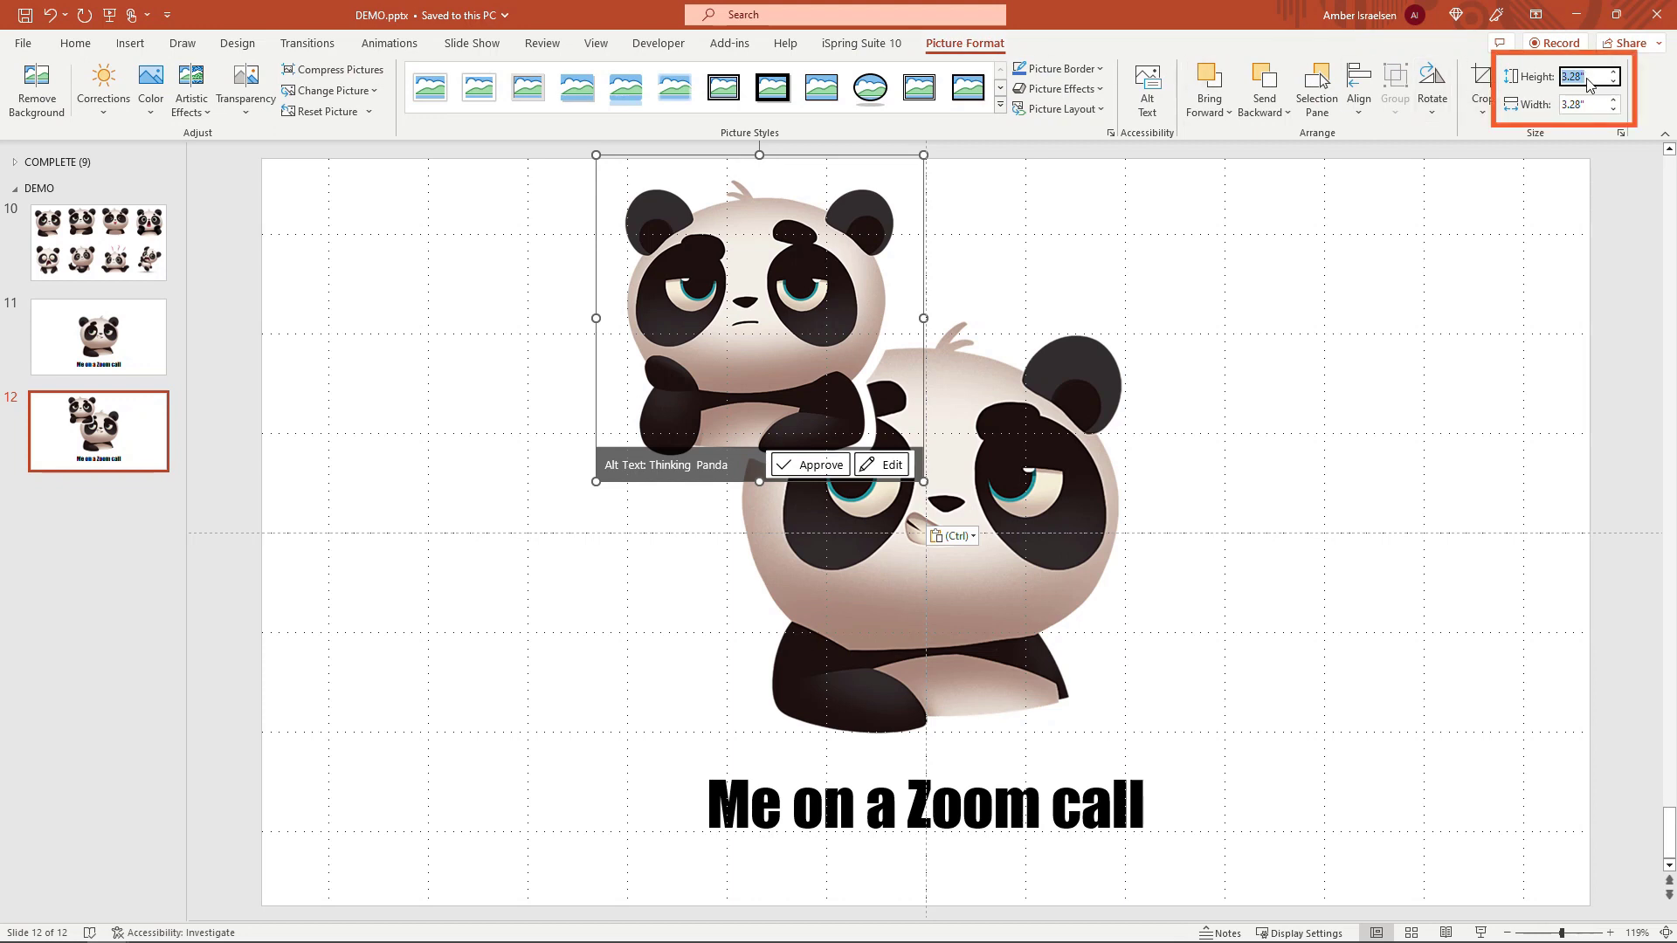
pyautogui.write('5')
pyautogui.press('Return')
# Position the Thinking Panda over the original panda and remove the smirking panda
pyautogui.moveTo(765, 301); pyautogui.dragTo(846, 414)
pyautogui.hotkey('ctrl', 'x')
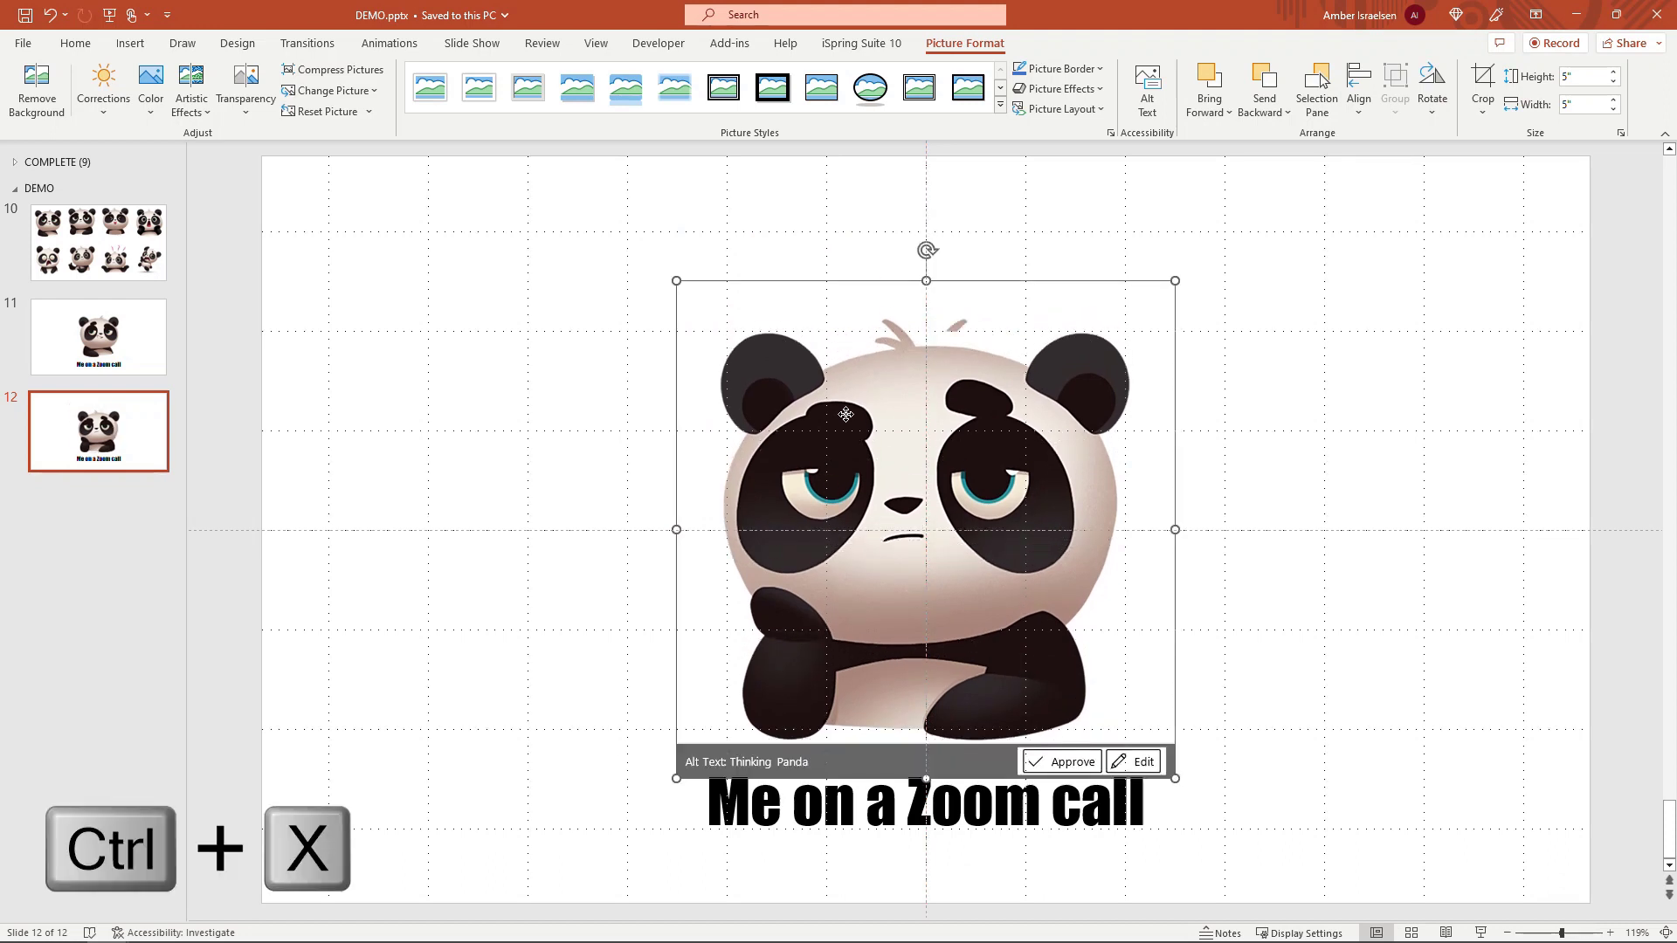
pyautogui.hotkey('ctrl', 'v')
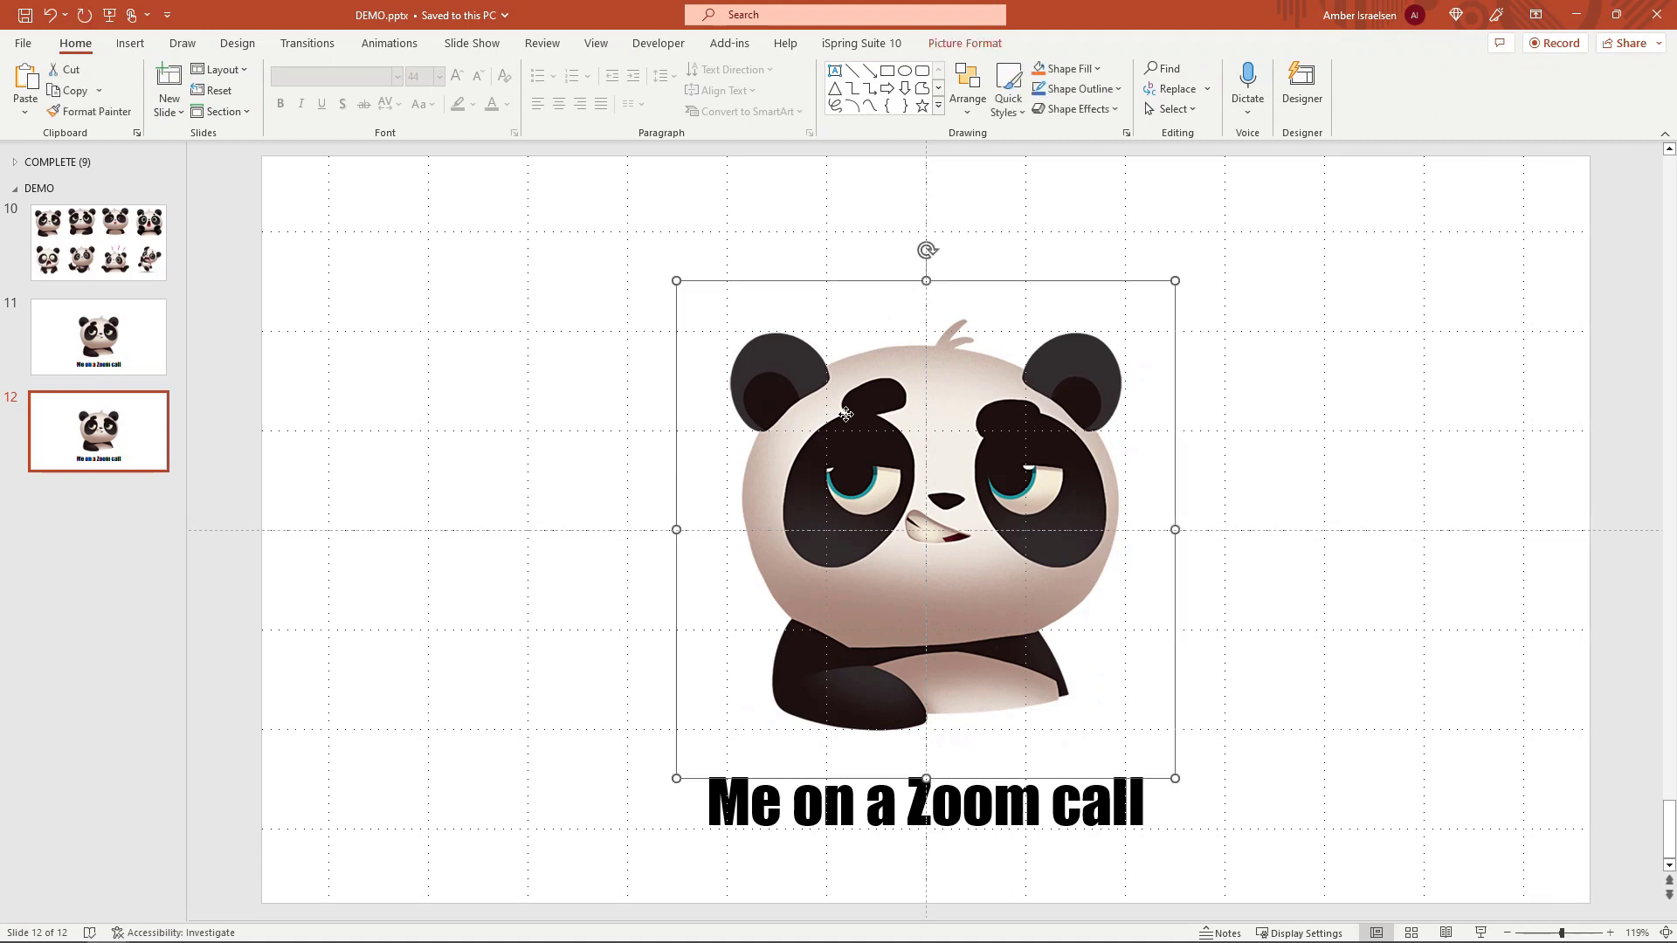
pyautogui.hotkey('ctrl', 'x')
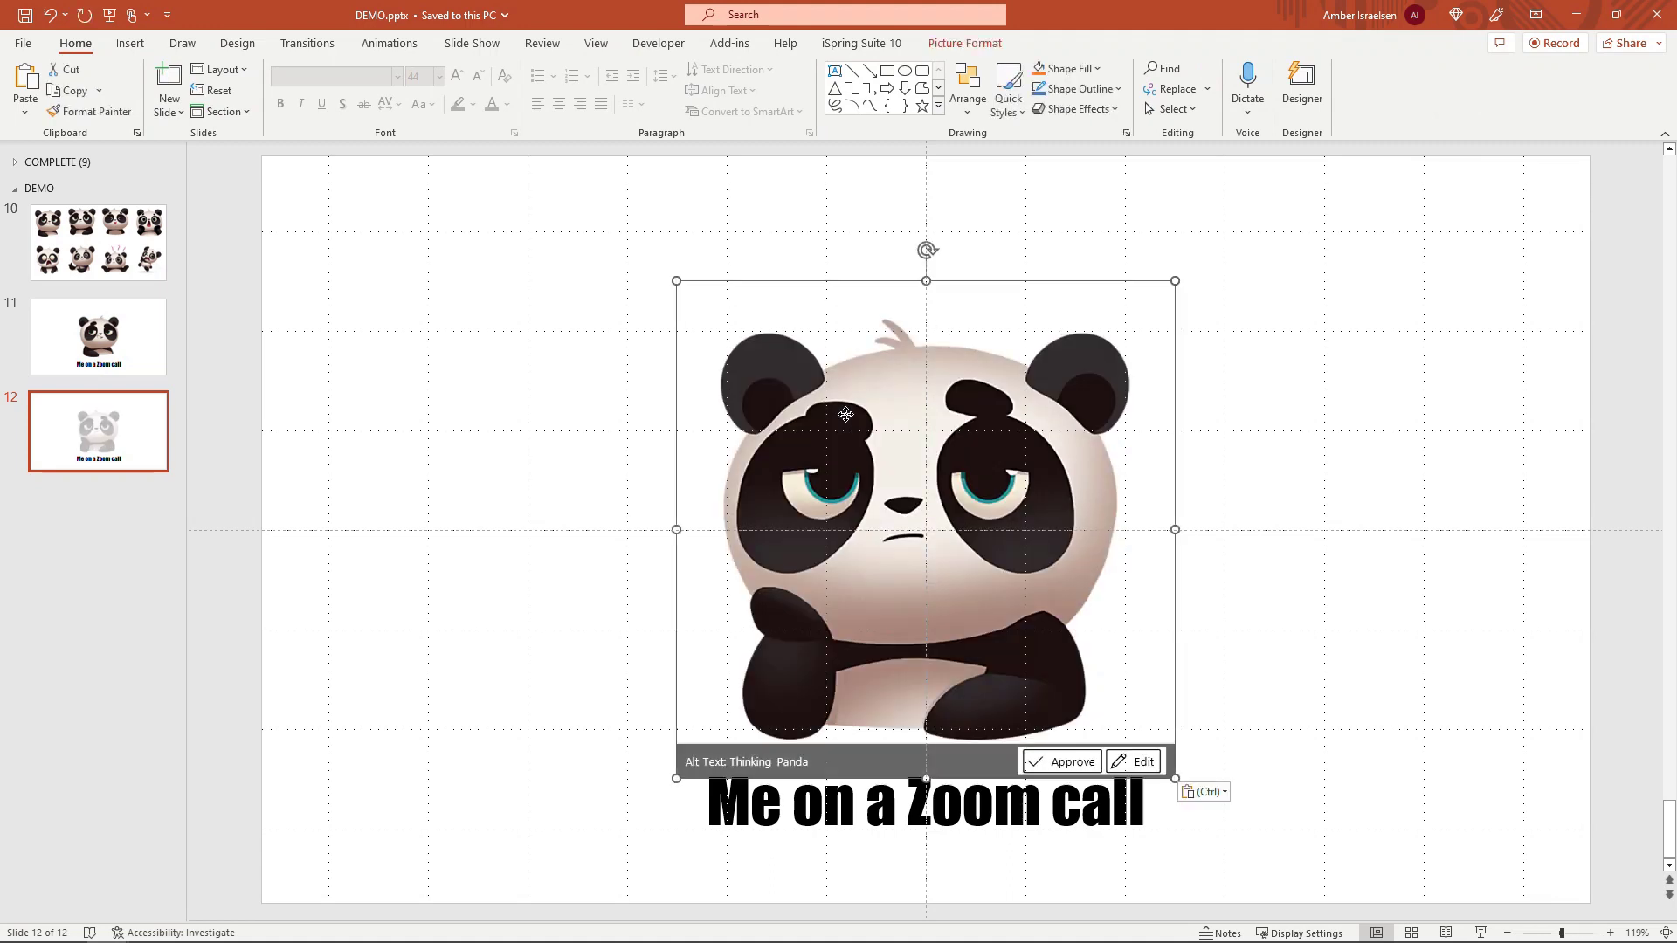
pyautogui.click(390, 776)
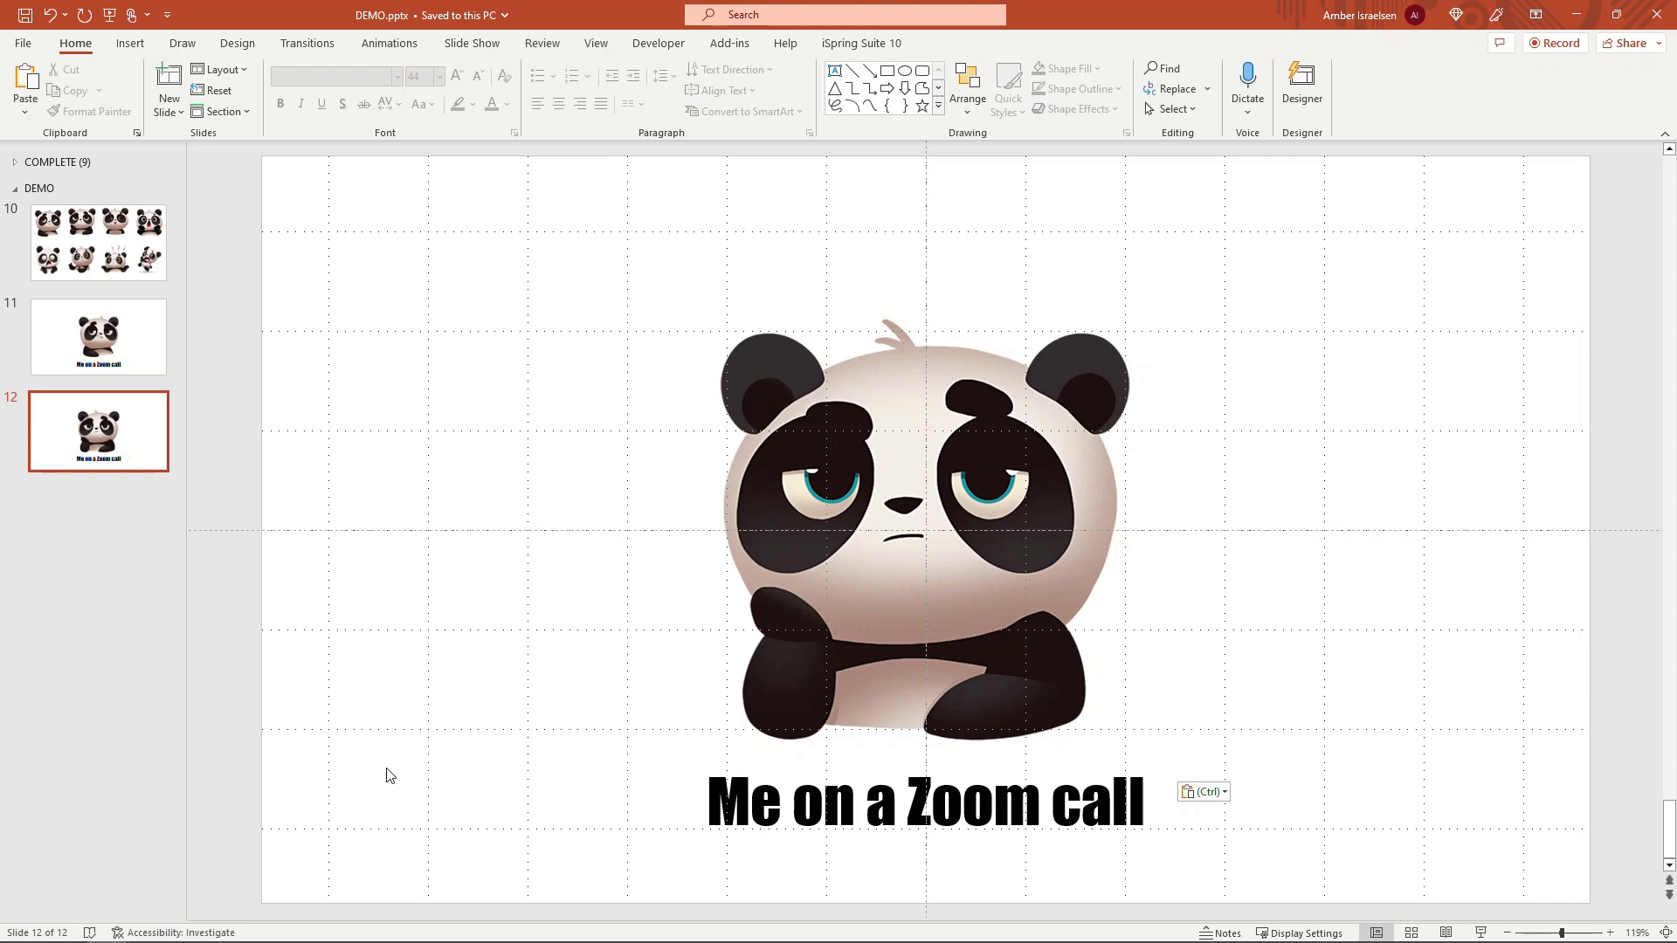
# Duplicate slide 12 as slide 13 and select the tongue-out panda on slide 10
pyautogui.rightClick(117, 435)
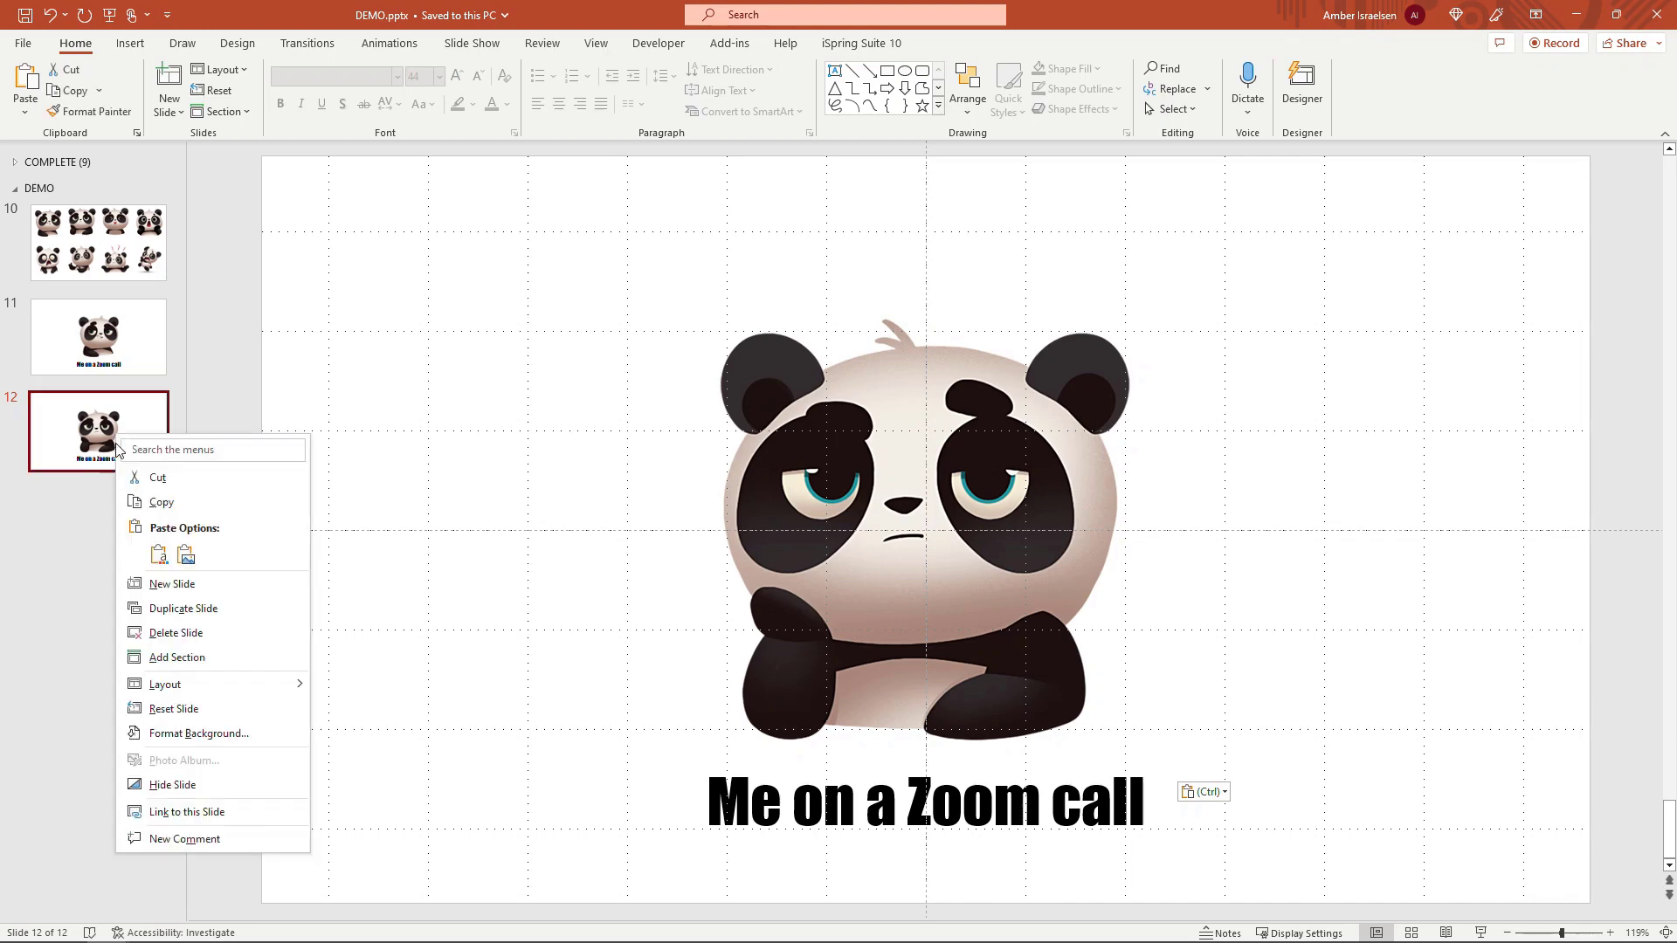
pyautogui.click(211, 617)
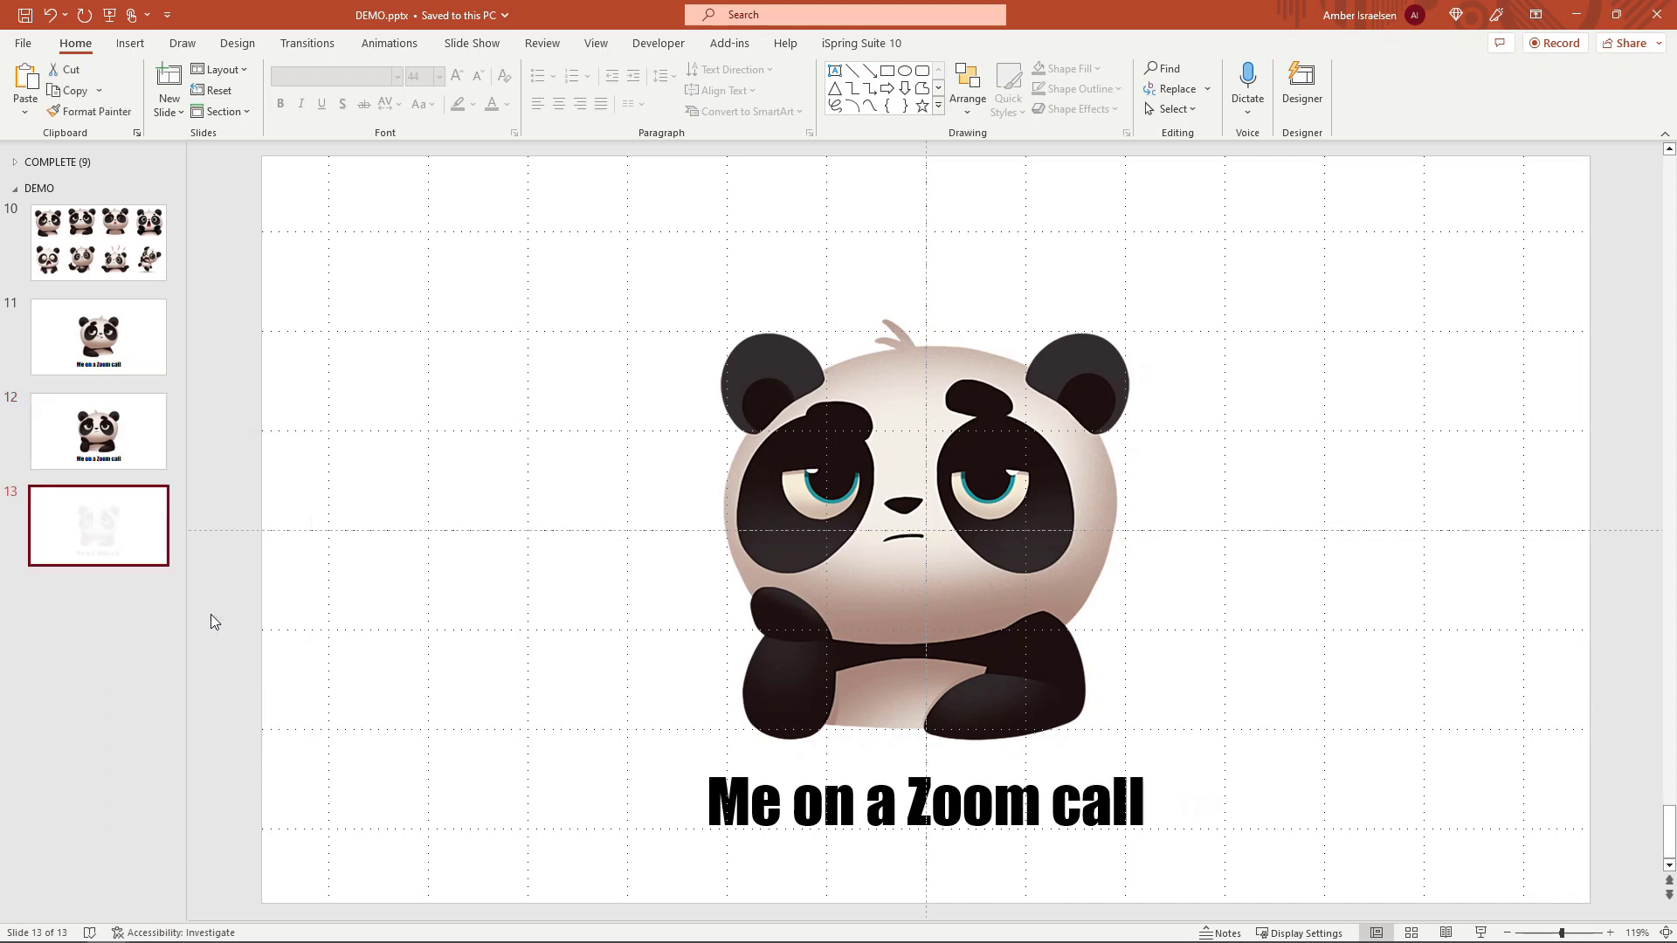
pyautogui.click(135, 249)
pyautogui.click(1073, 279)
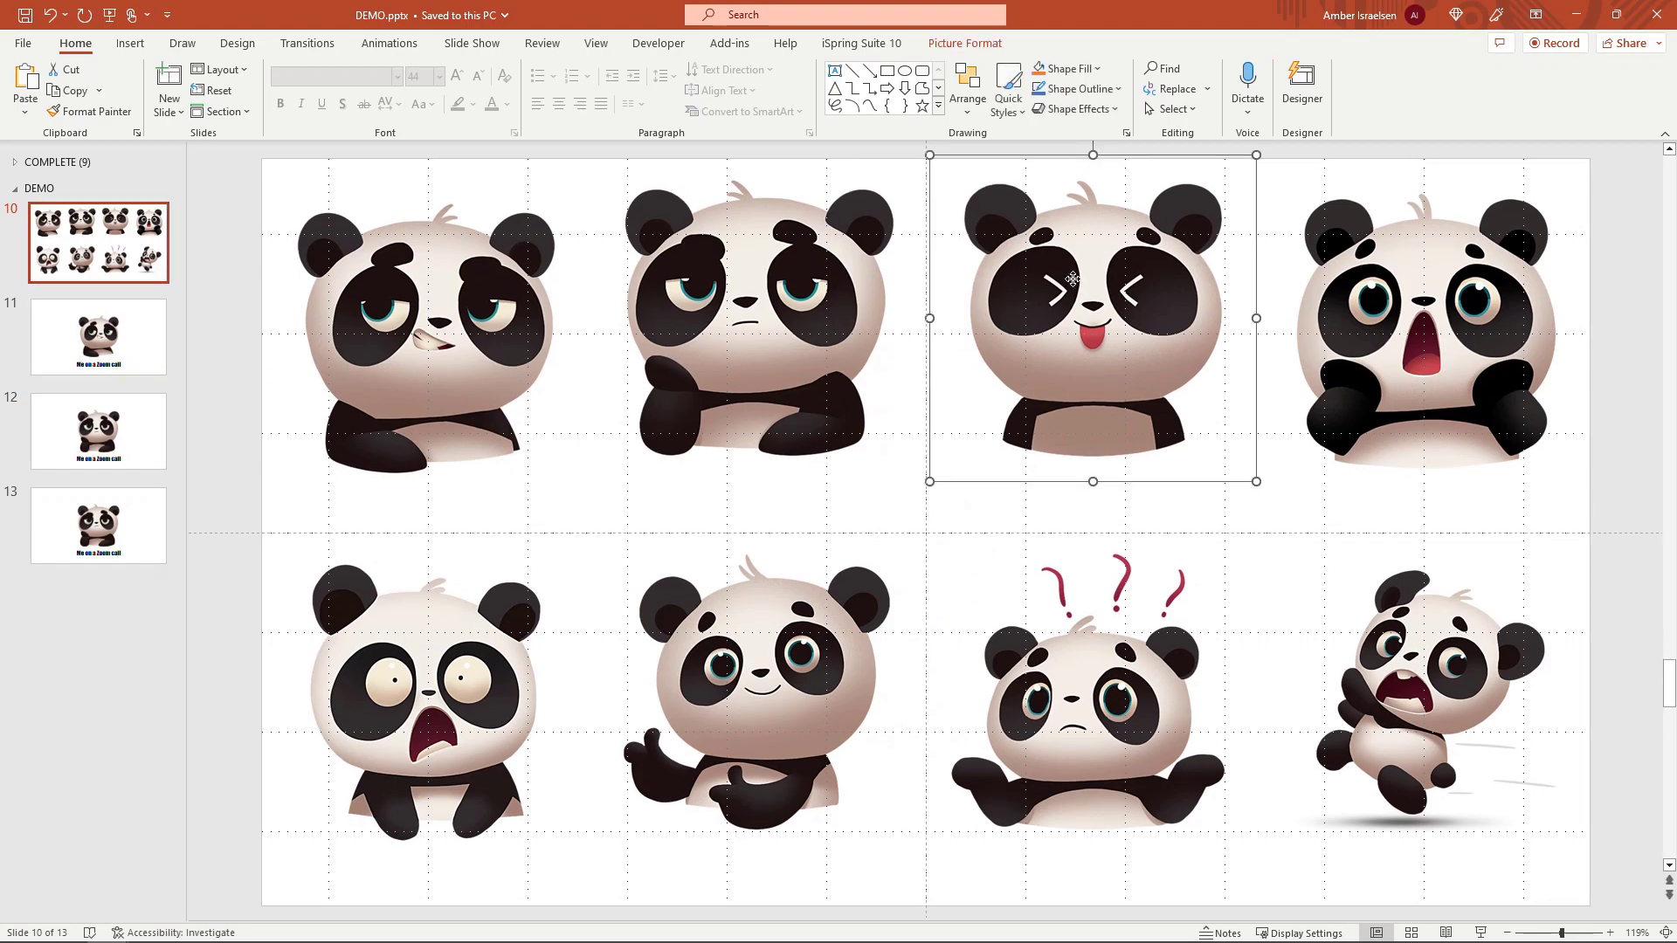
pyautogui.click(77, 524)
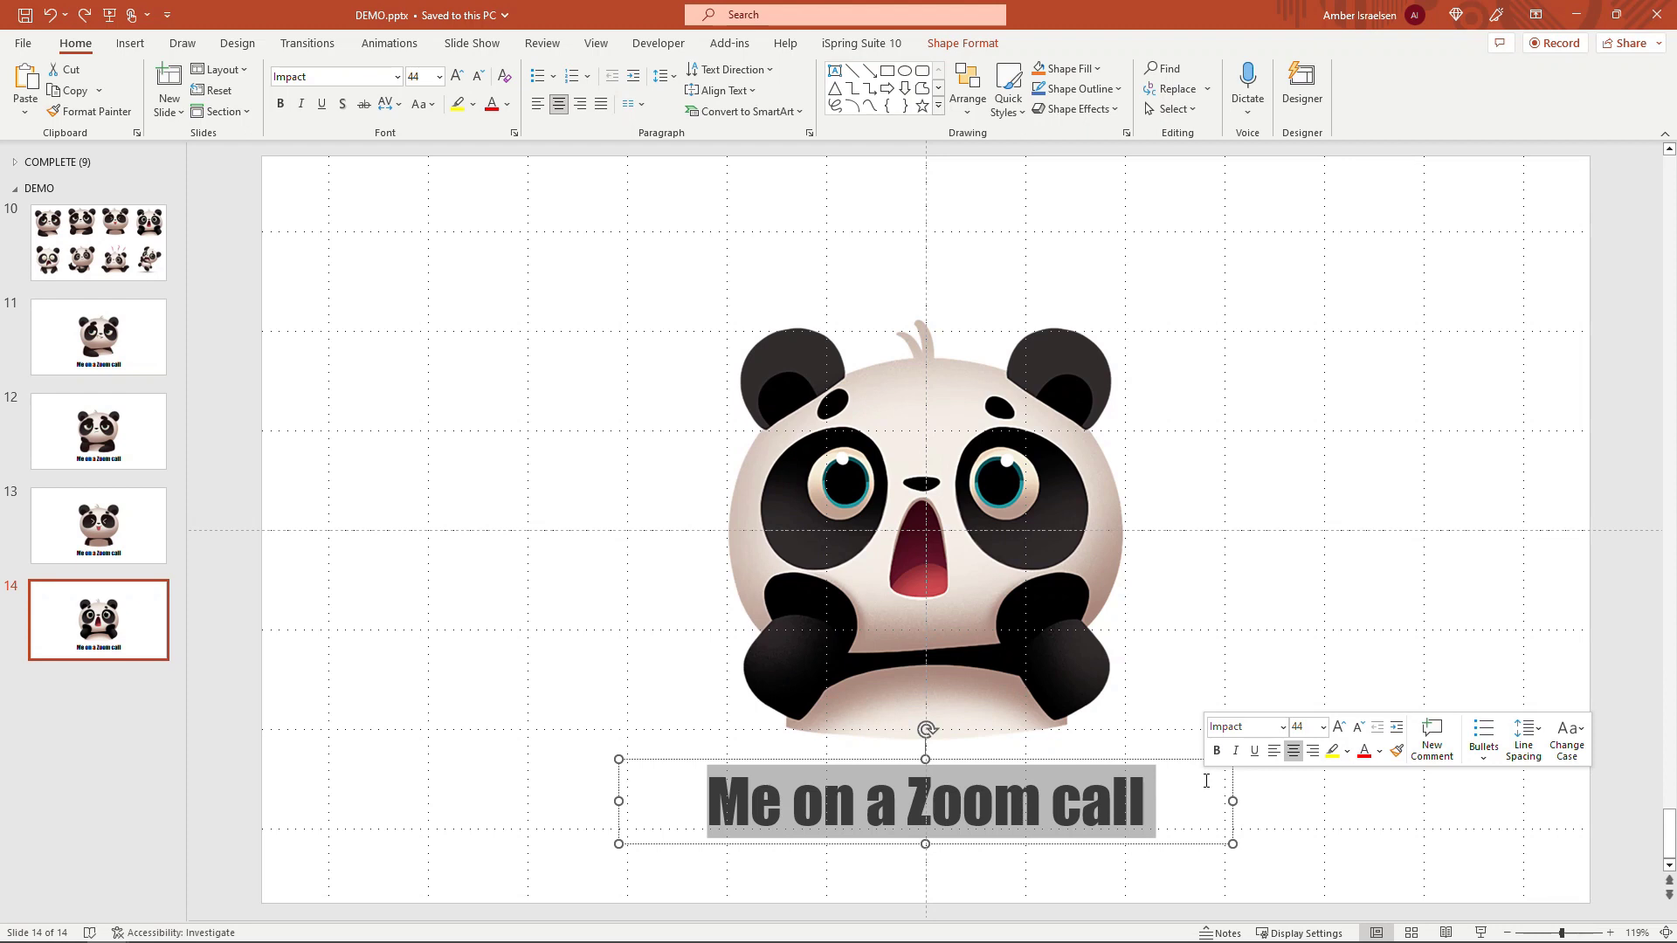
# Type '...when someone asks me a question' and widen the caption box to one line
pyautogui.write('...when')
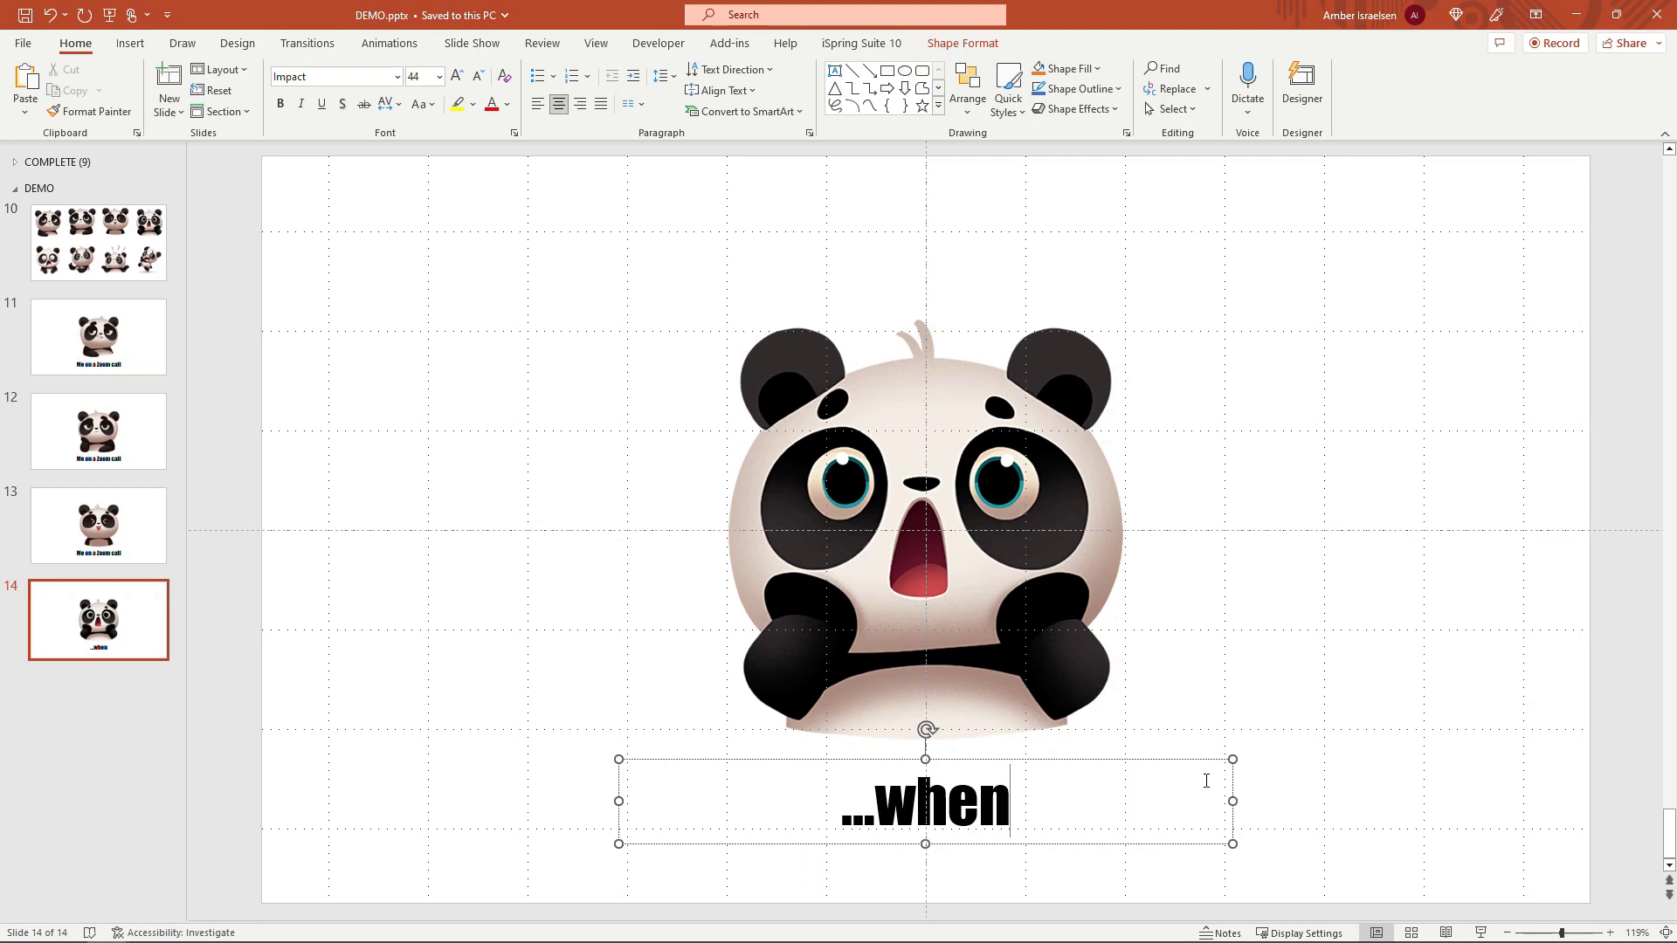
pyautogui.write('someone asks me a question')
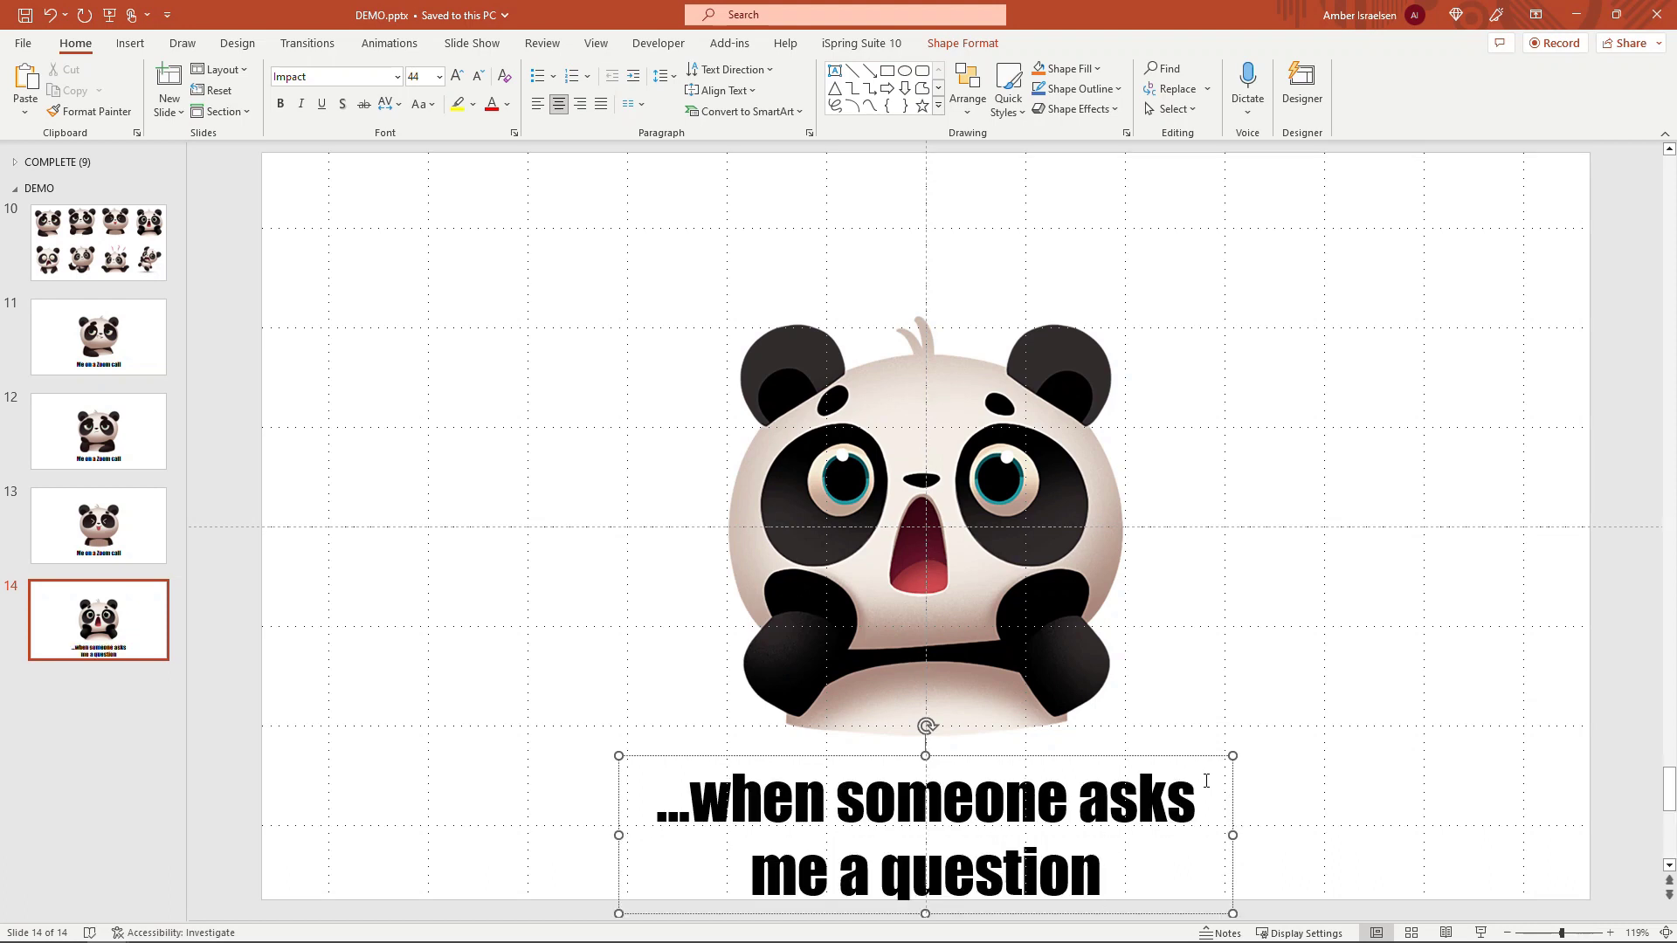
pyautogui.moveTo(1232, 835); pyautogui.dragTo(1563, 814)
pyautogui.moveTo(1374, 760); pyautogui.dragTo(1175, 759)
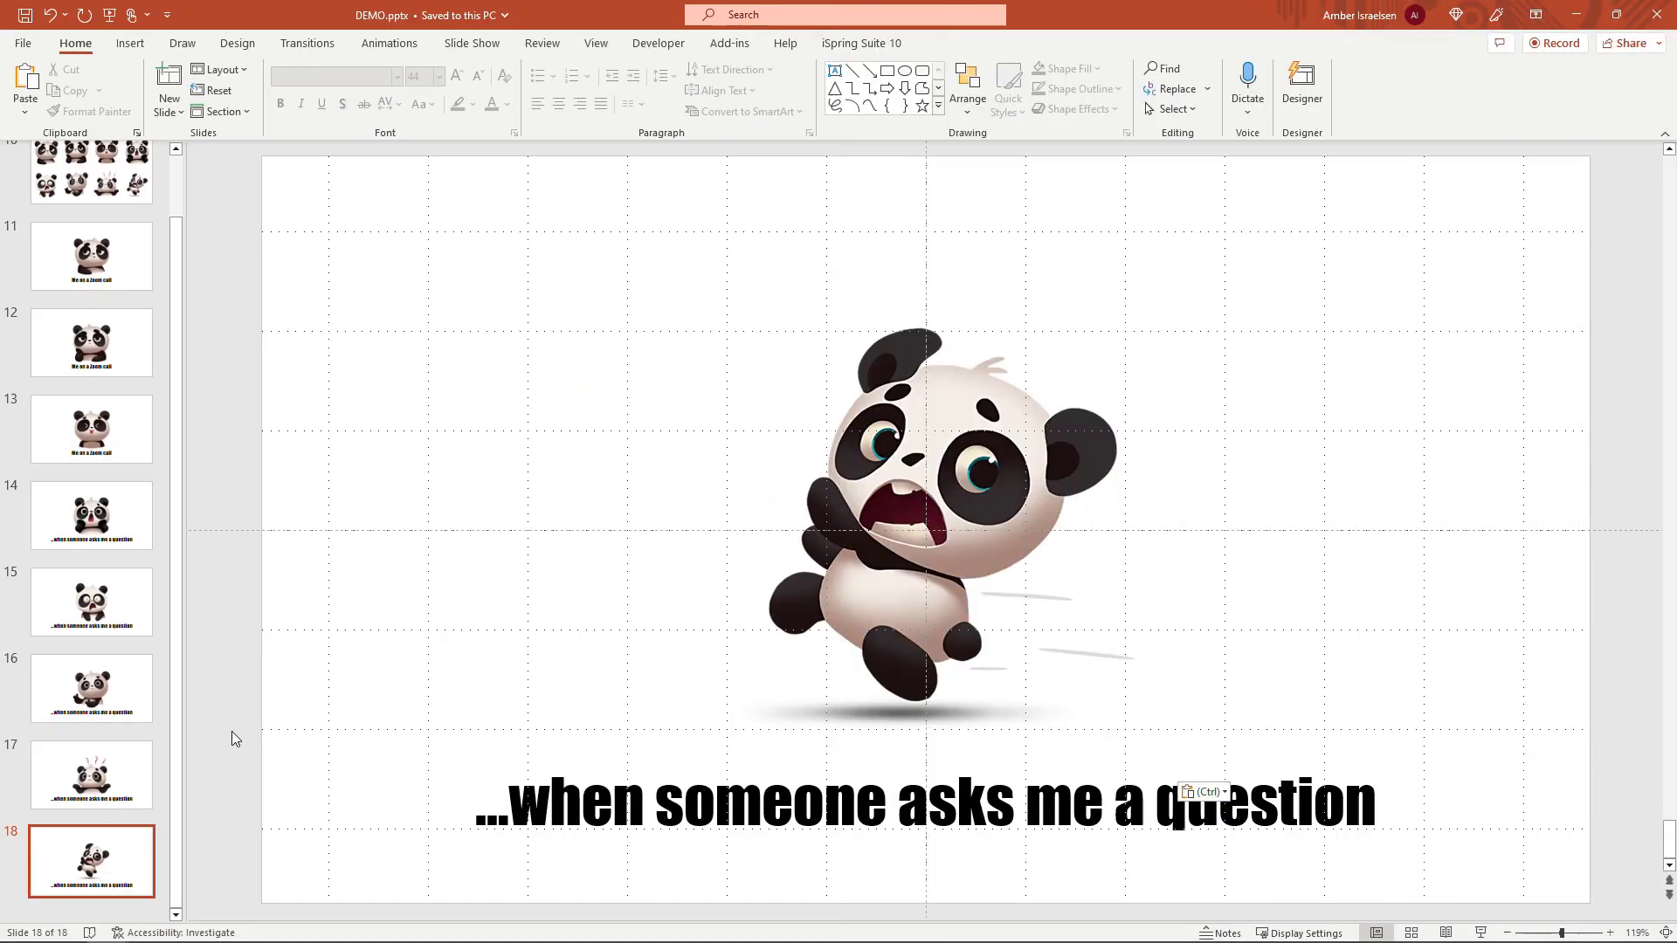
# Apply a Fly Out exit animation with the To Left direction to the running panda
pyautogui.click(863, 623)
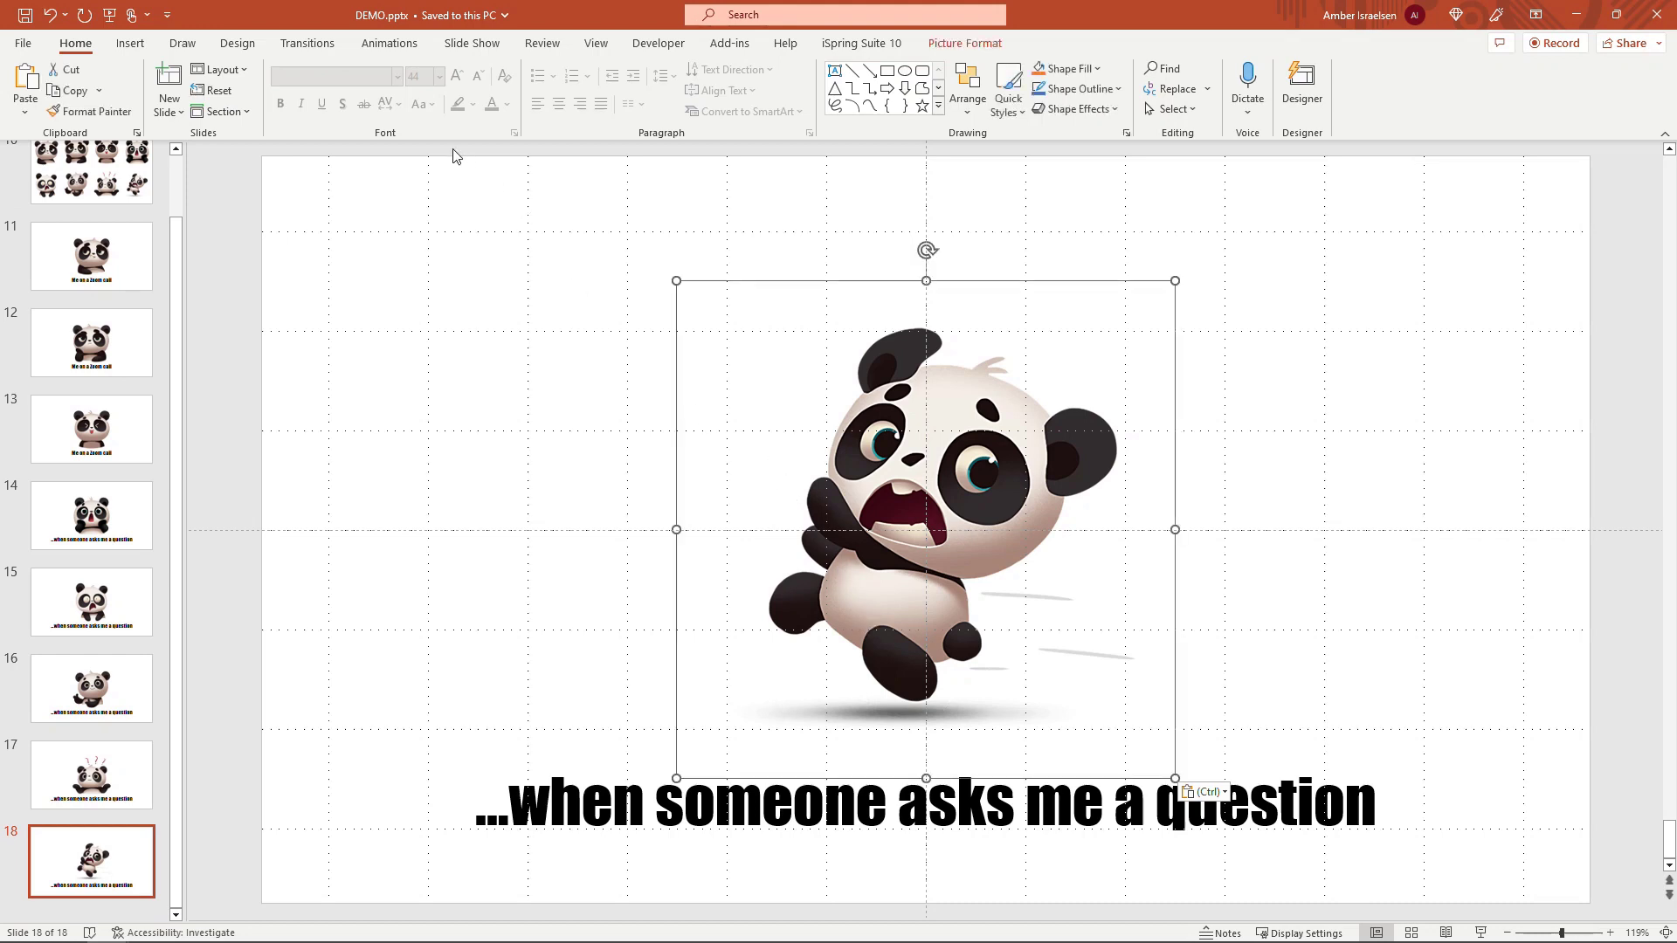
pyautogui.click(390, 50)
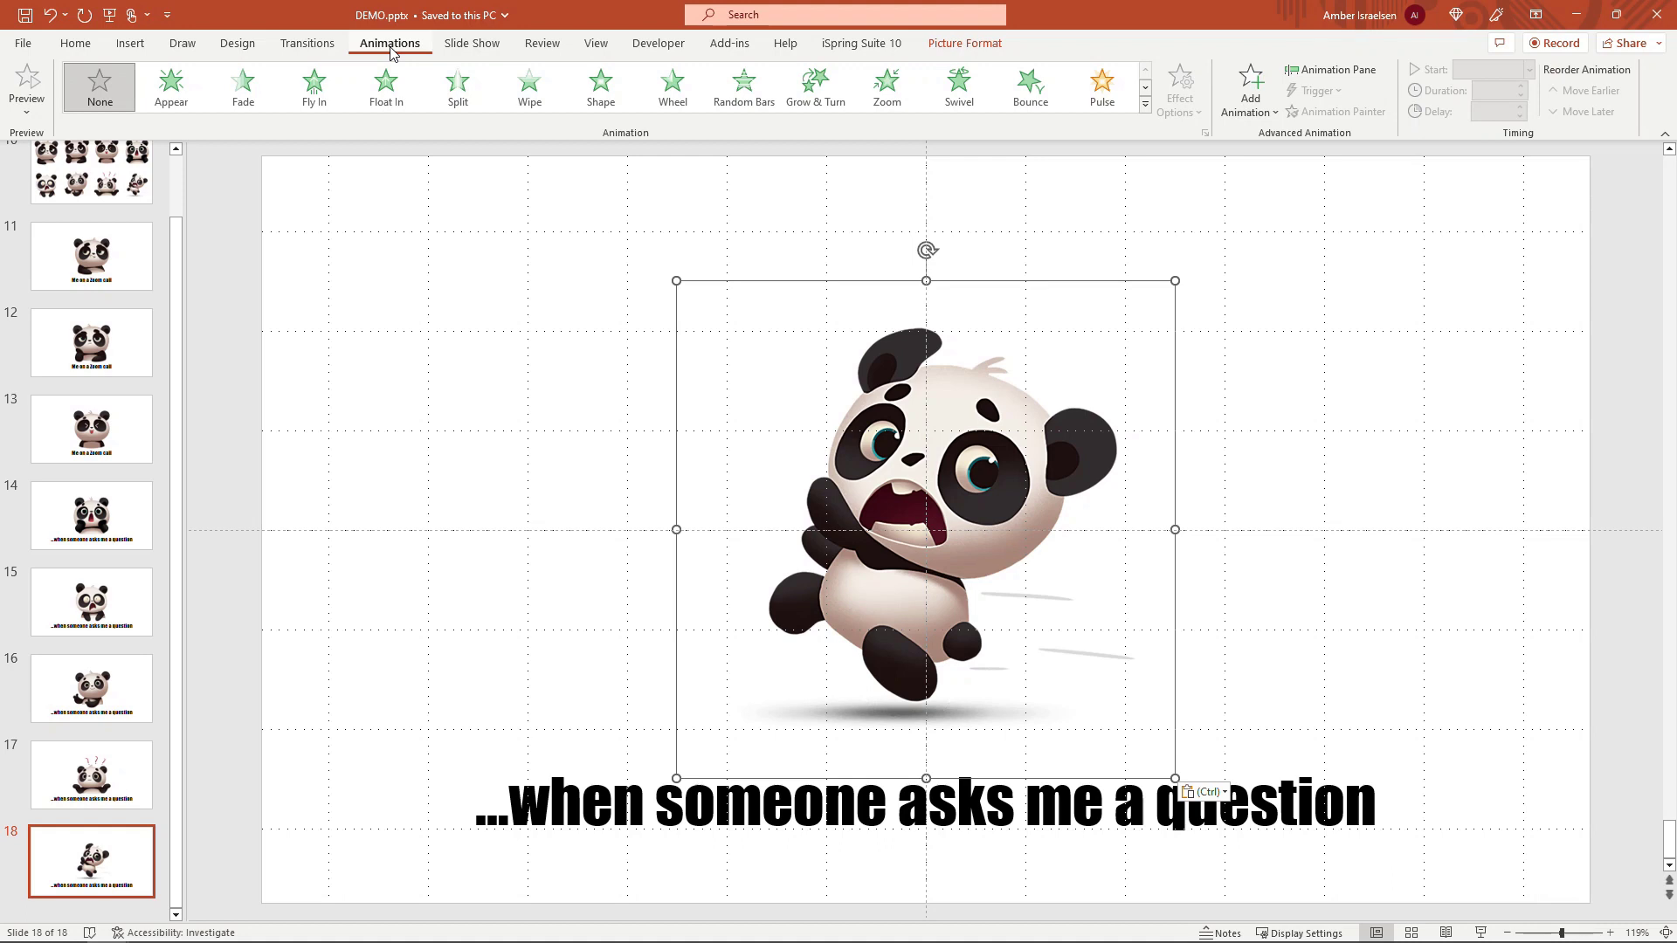
pyautogui.click(1145, 104)
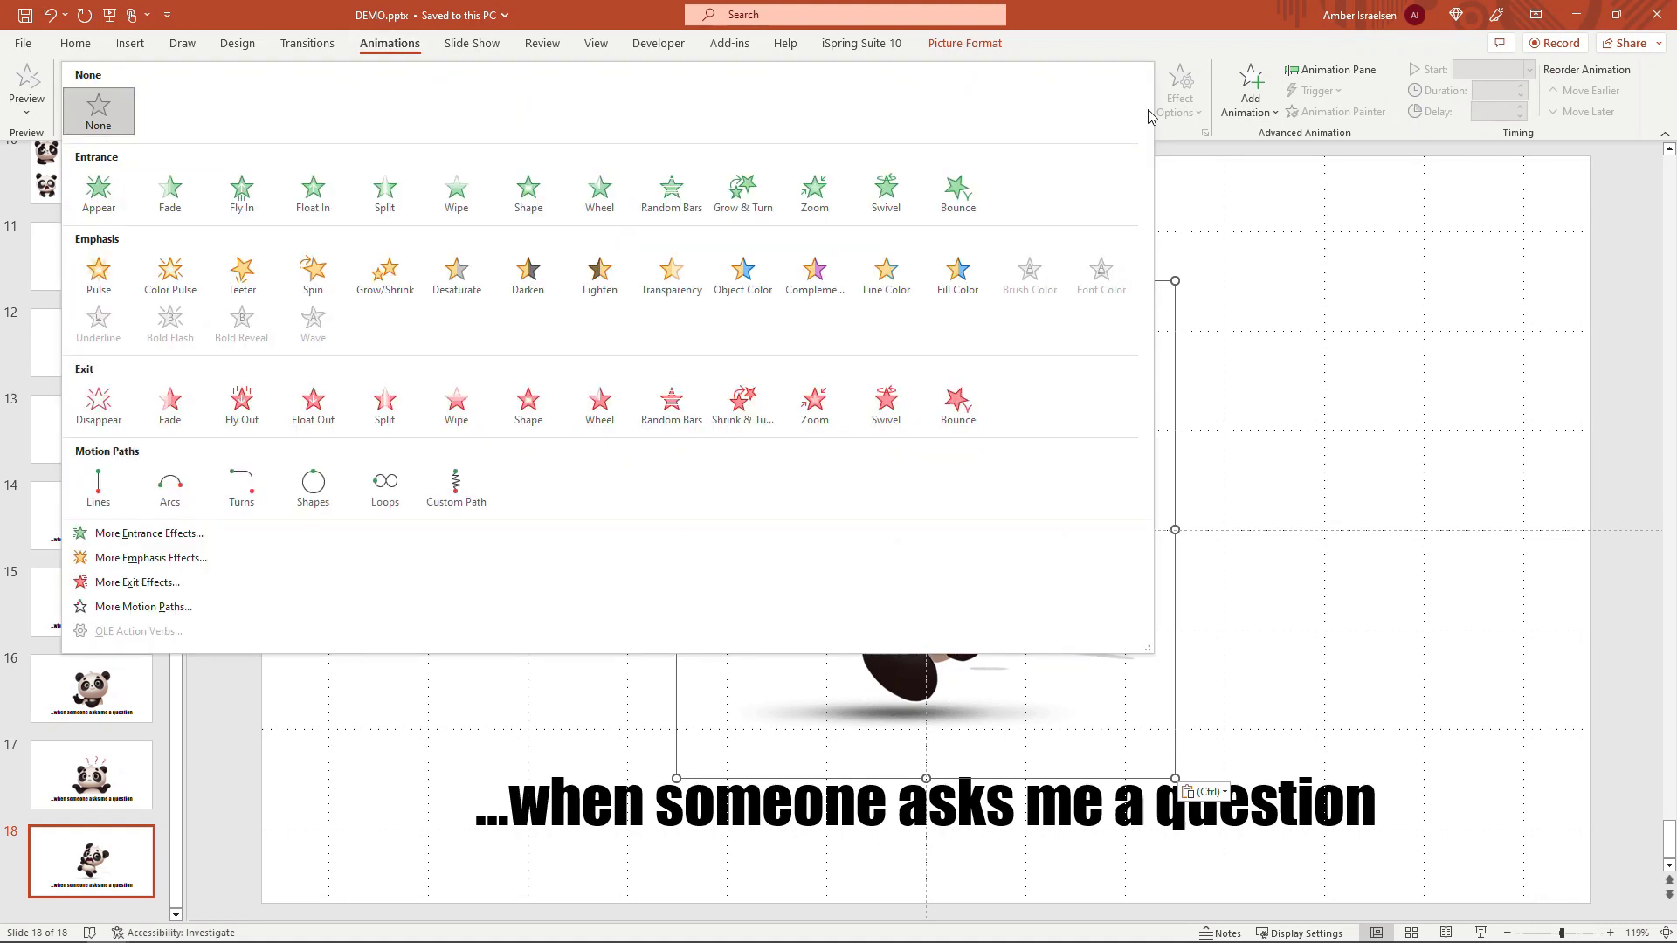
pyautogui.click(253, 418)
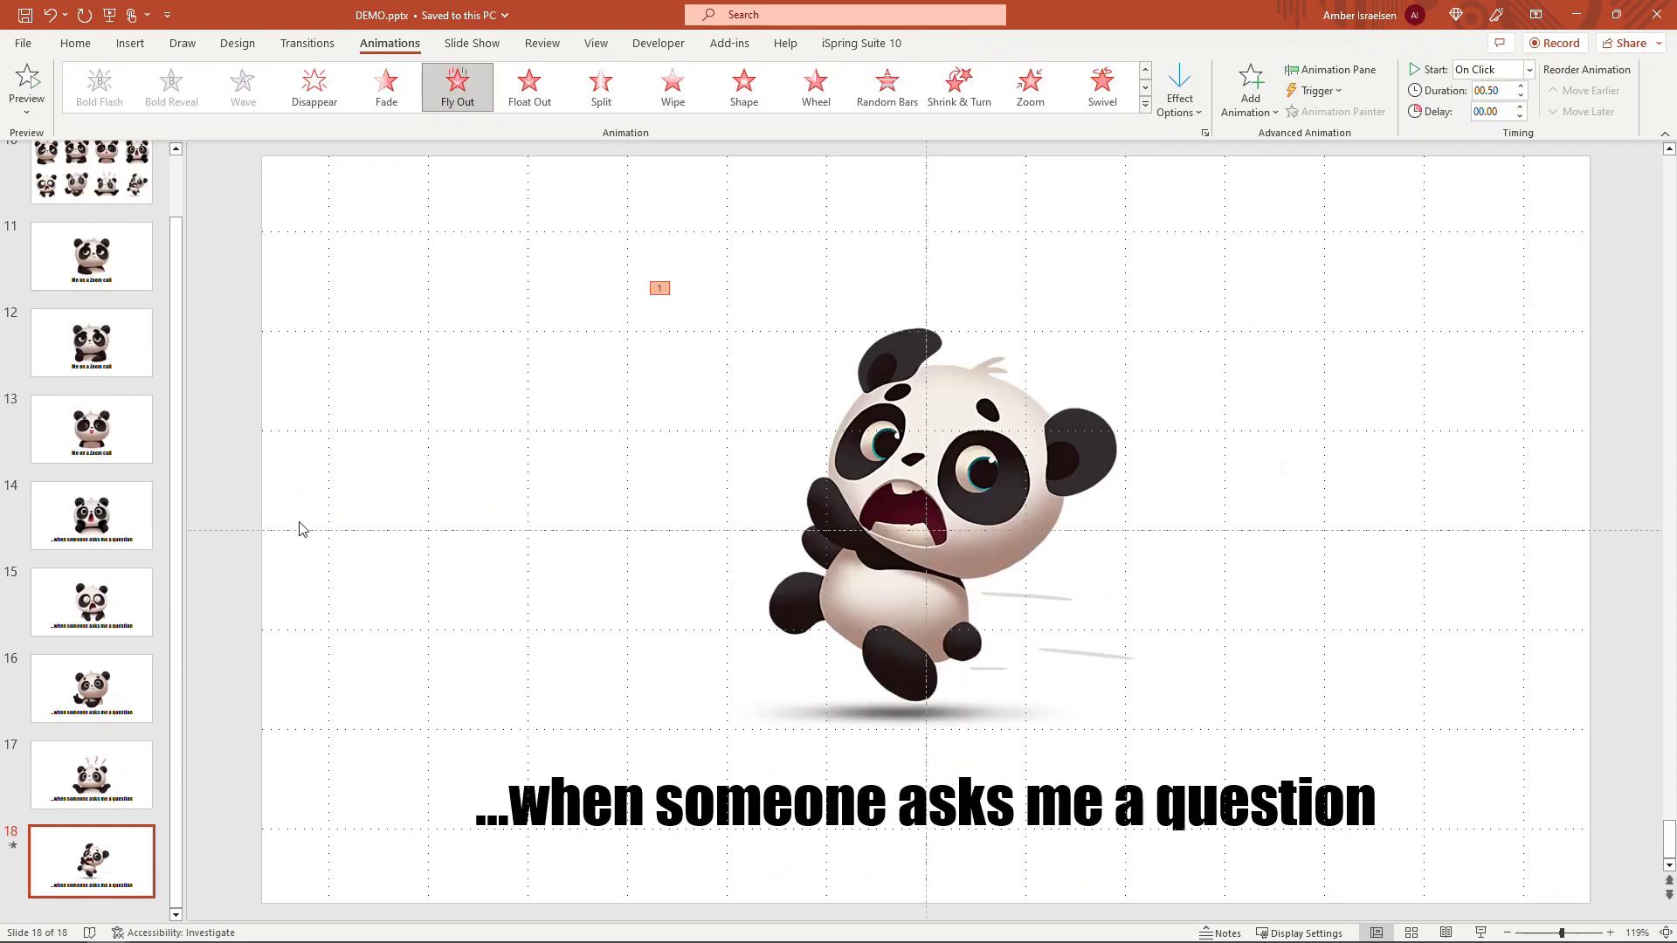
pyautogui.click(1181, 106)
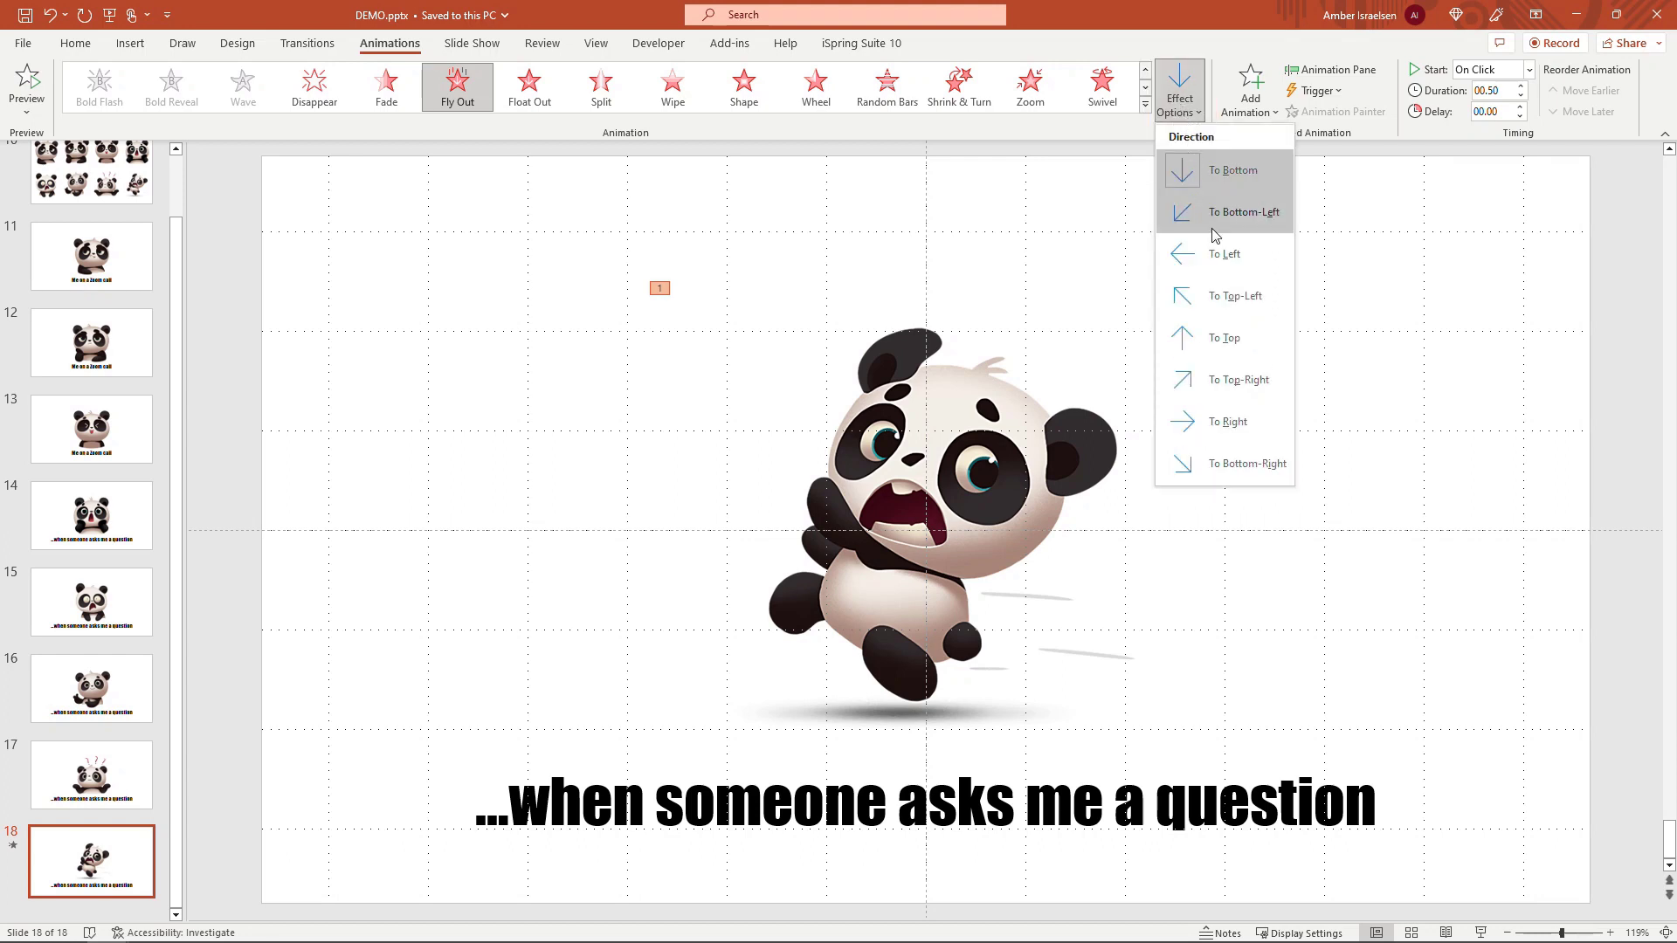
pyautogui.click(1225, 254)
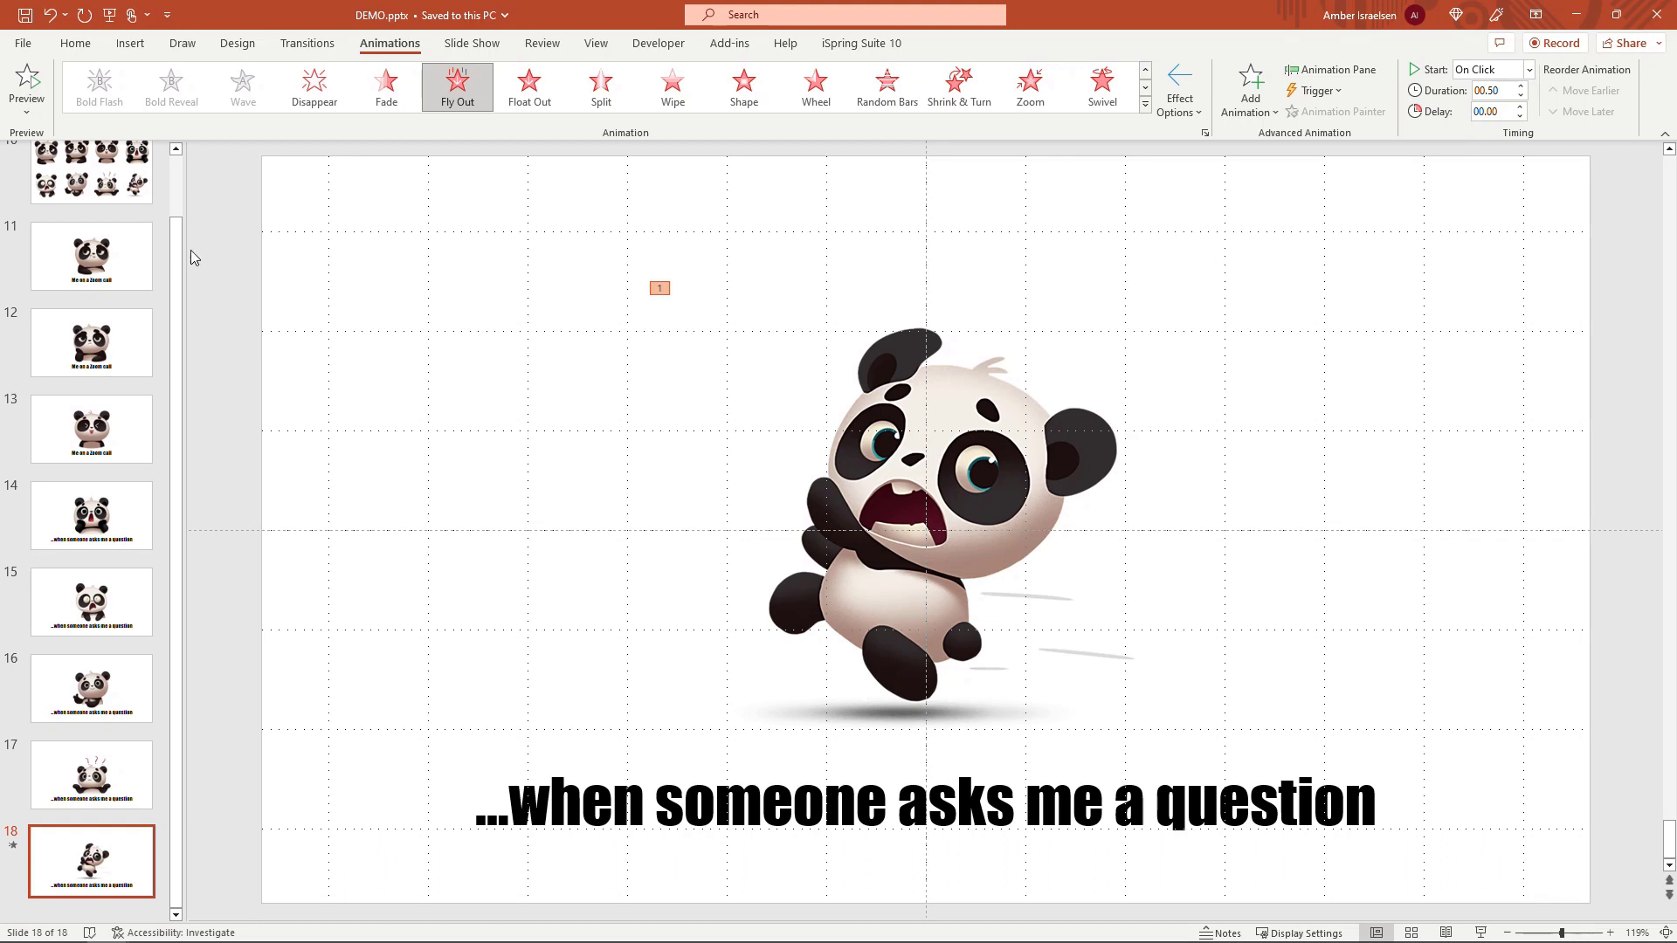
# Delete slide 10, the slide showing eight pandas
pyautogui.moveTo(178, 256); pyautogui.dragTo(179, 186)
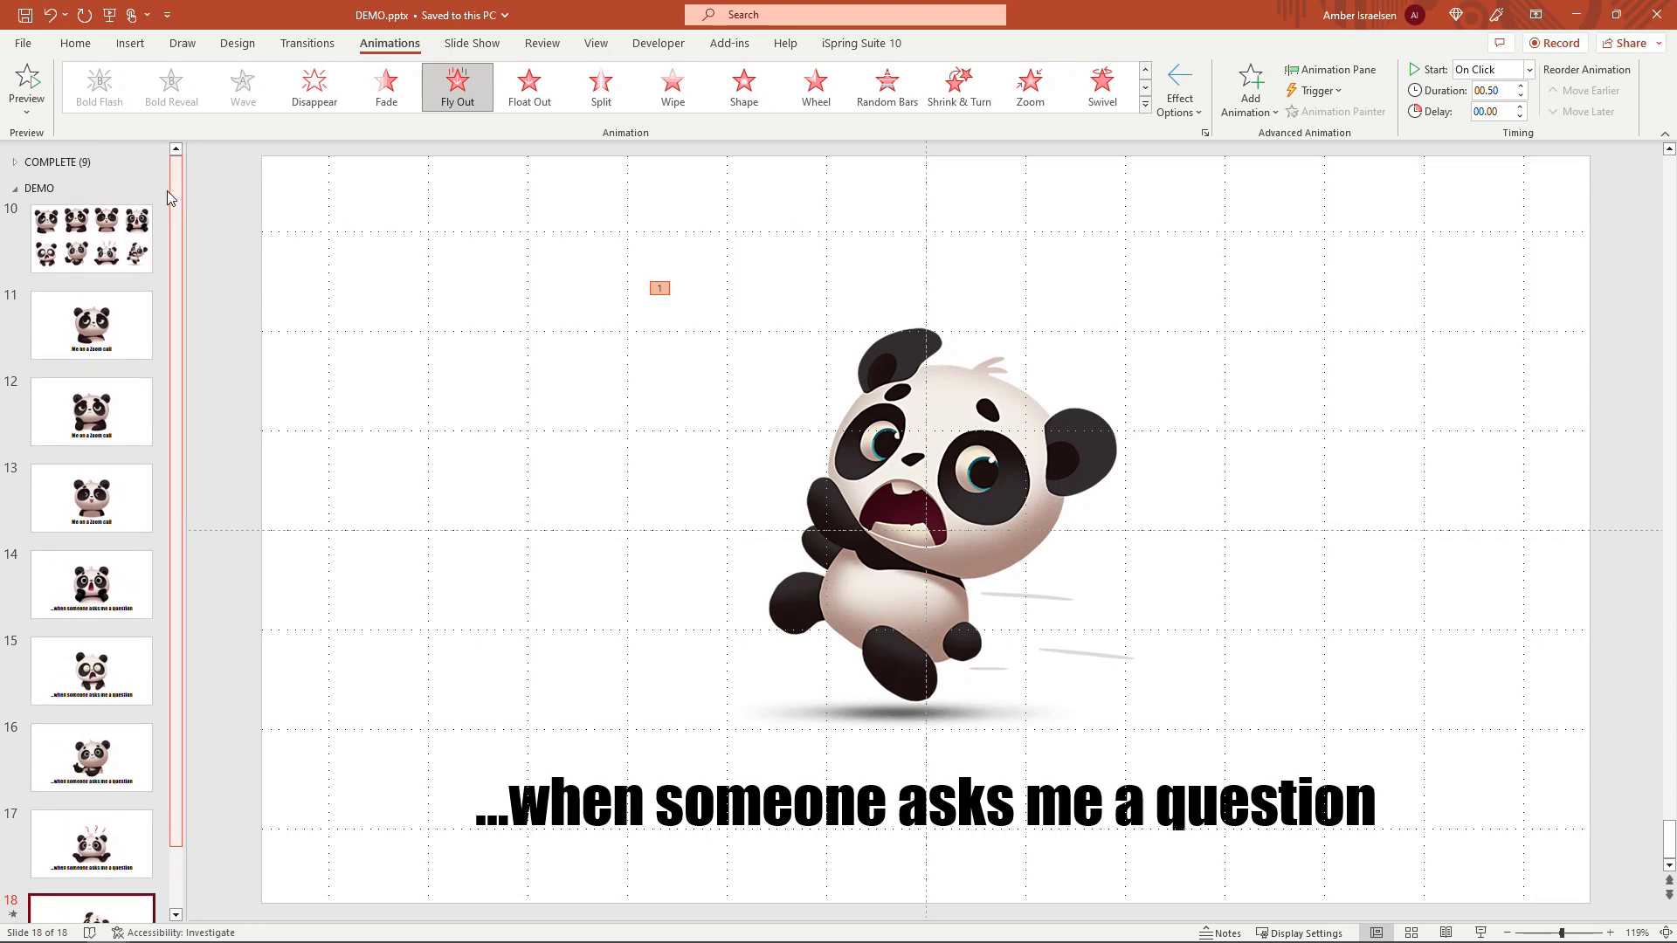
pyautogui.click(68, 244)
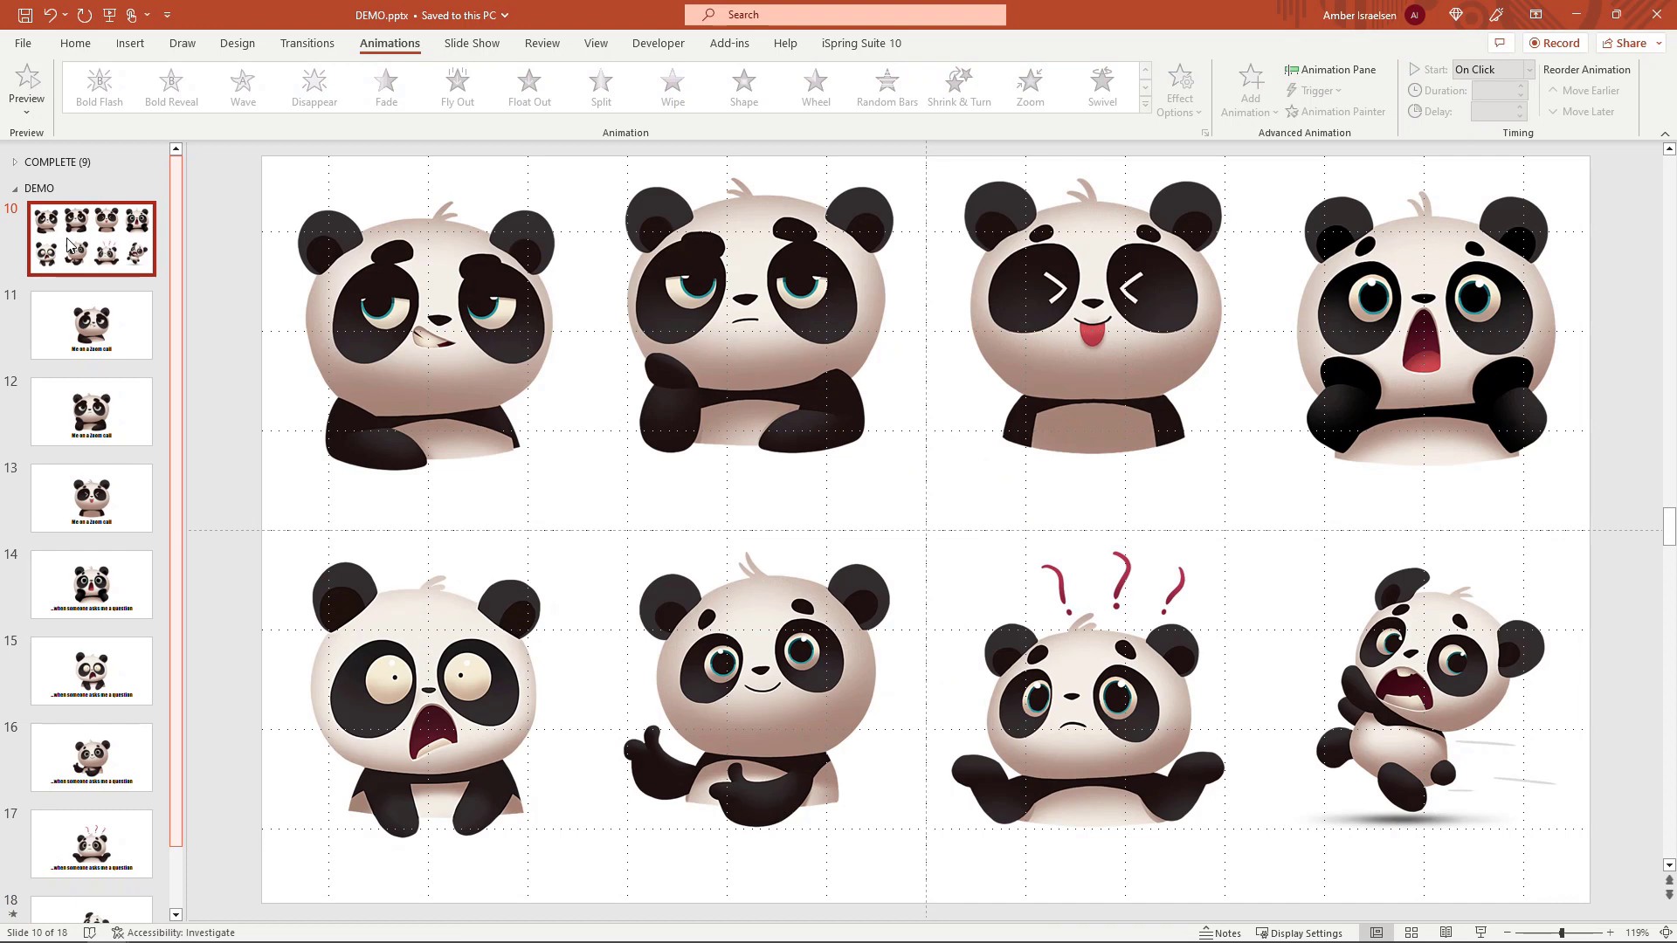
pyautogui.press('Delete')
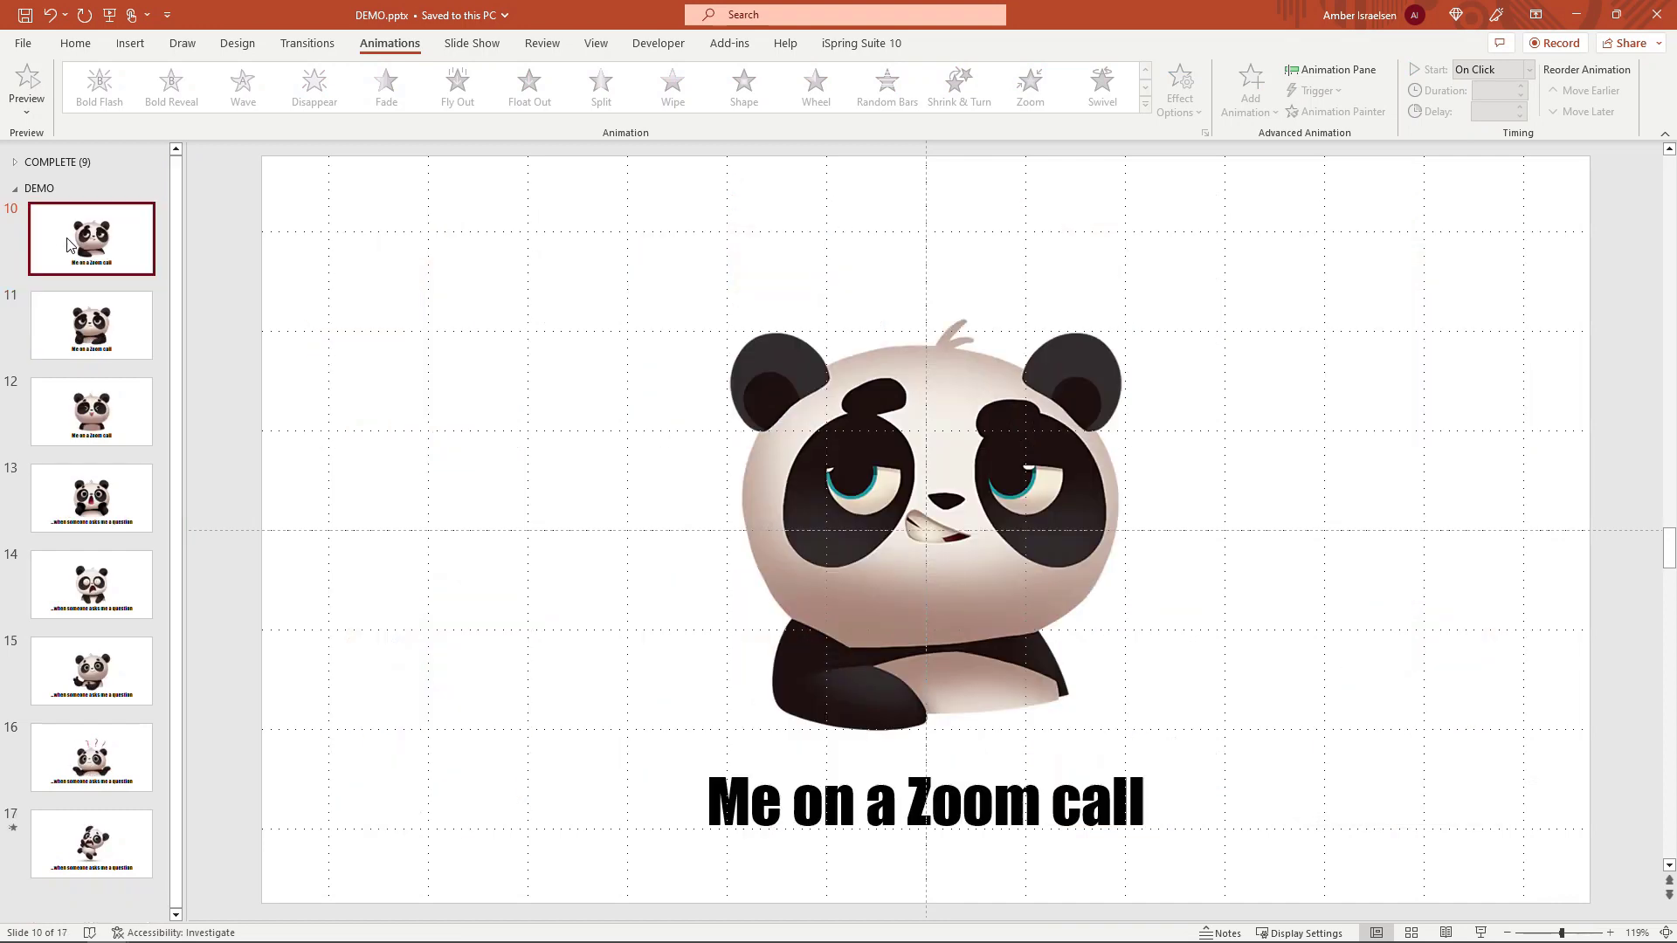
# Remove the COMPLETE section and its slides, leaving only slide 1 selected
pyautogui.rightClick(52, 168)
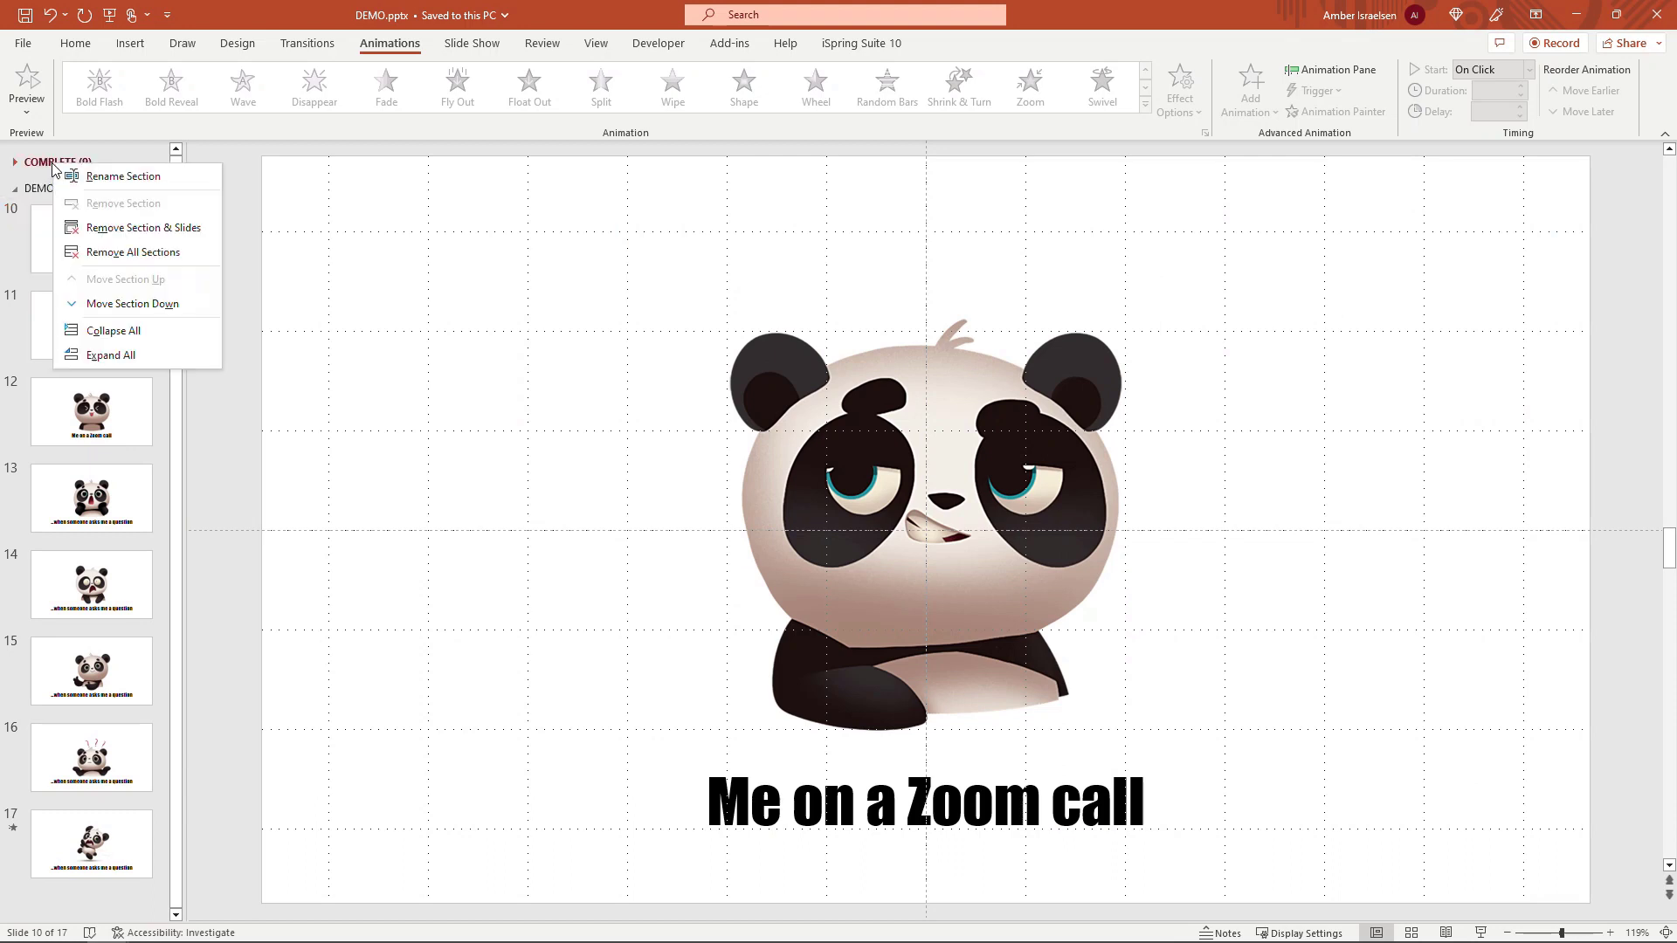
pyautogui.click(138, 229)
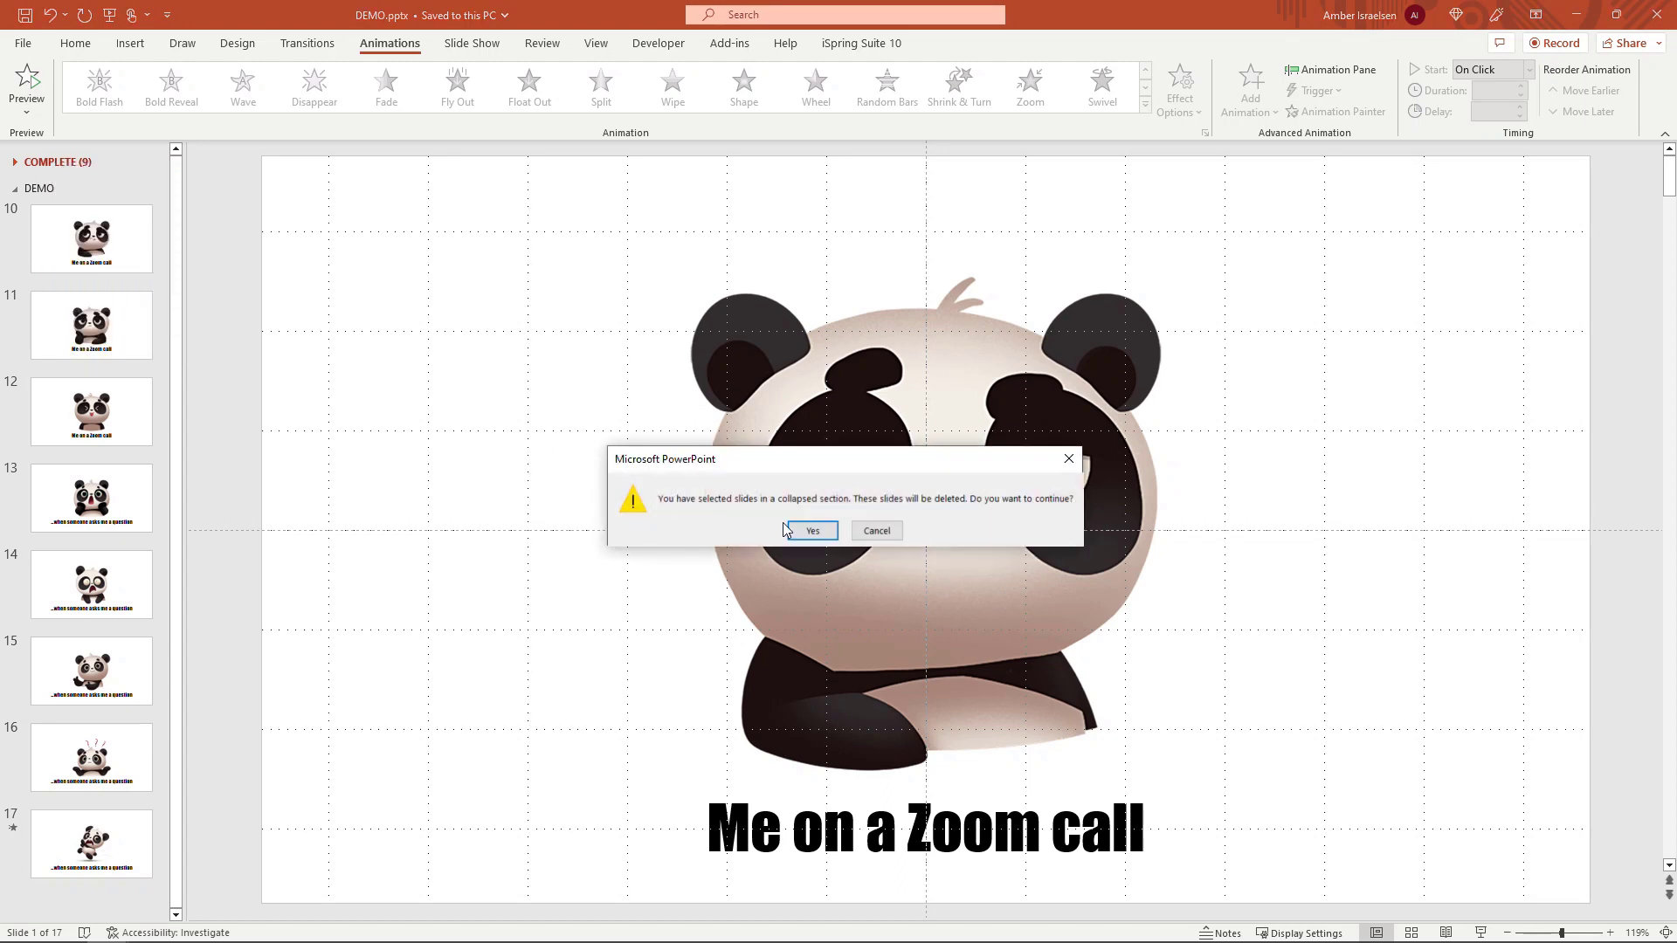
pyautogui.click(811, 532)
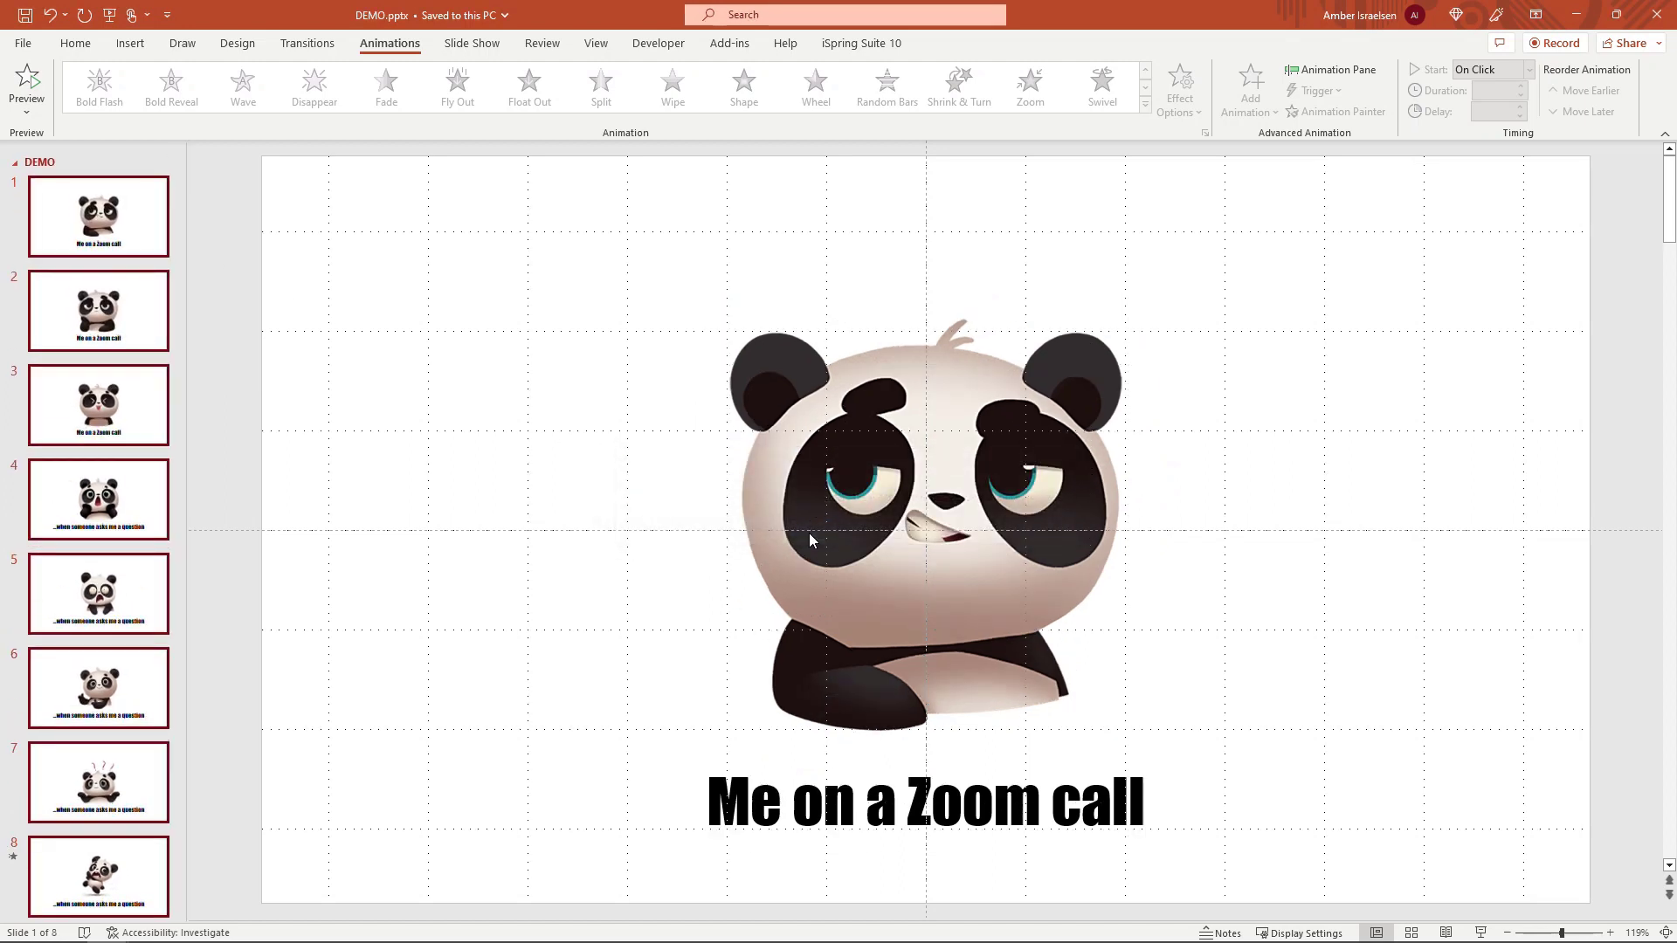
pyautogui.scroll(-1, 133, 445)
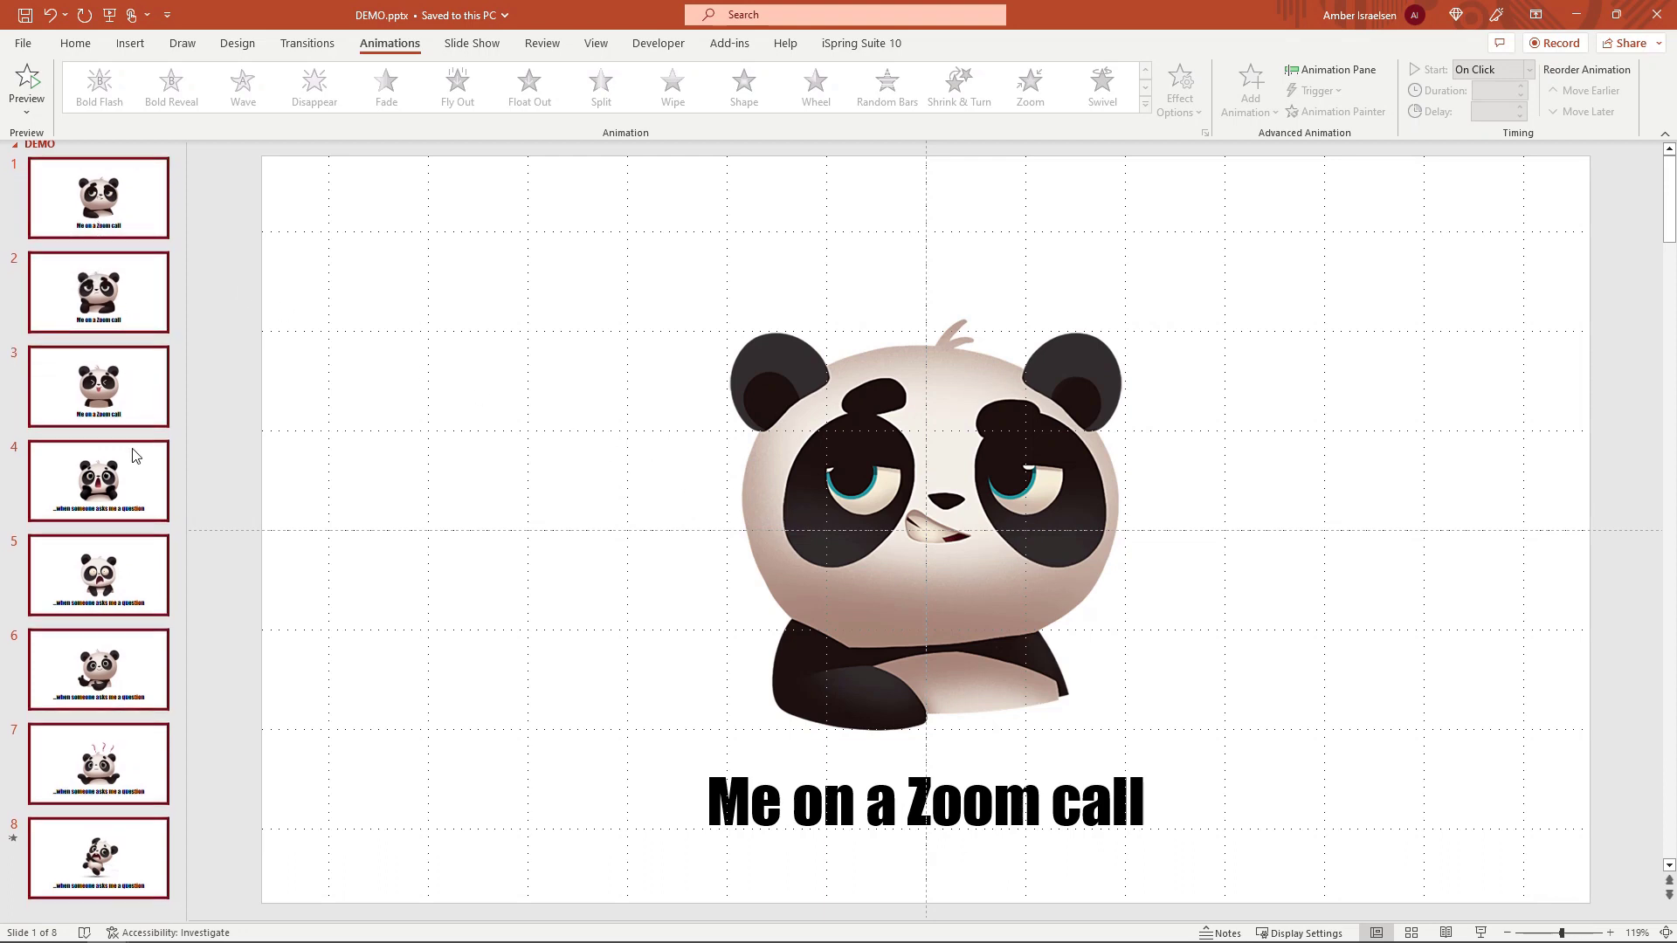
pyautogui.scroll(1, 133, 437)
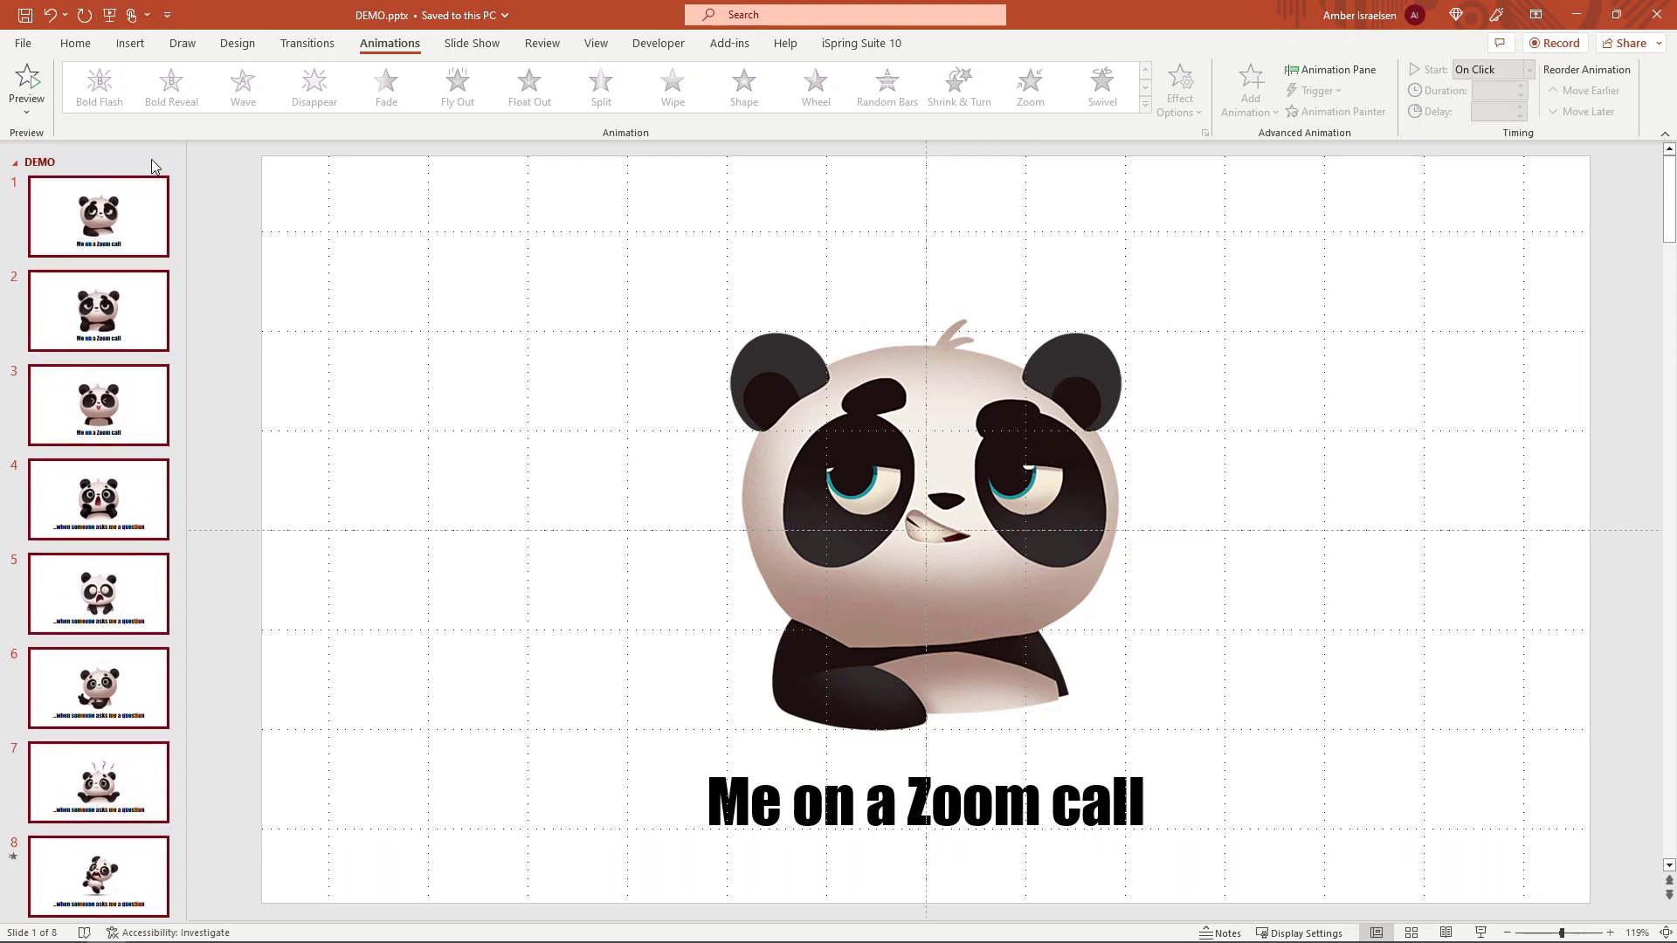
pyautogui.click(175, 193)
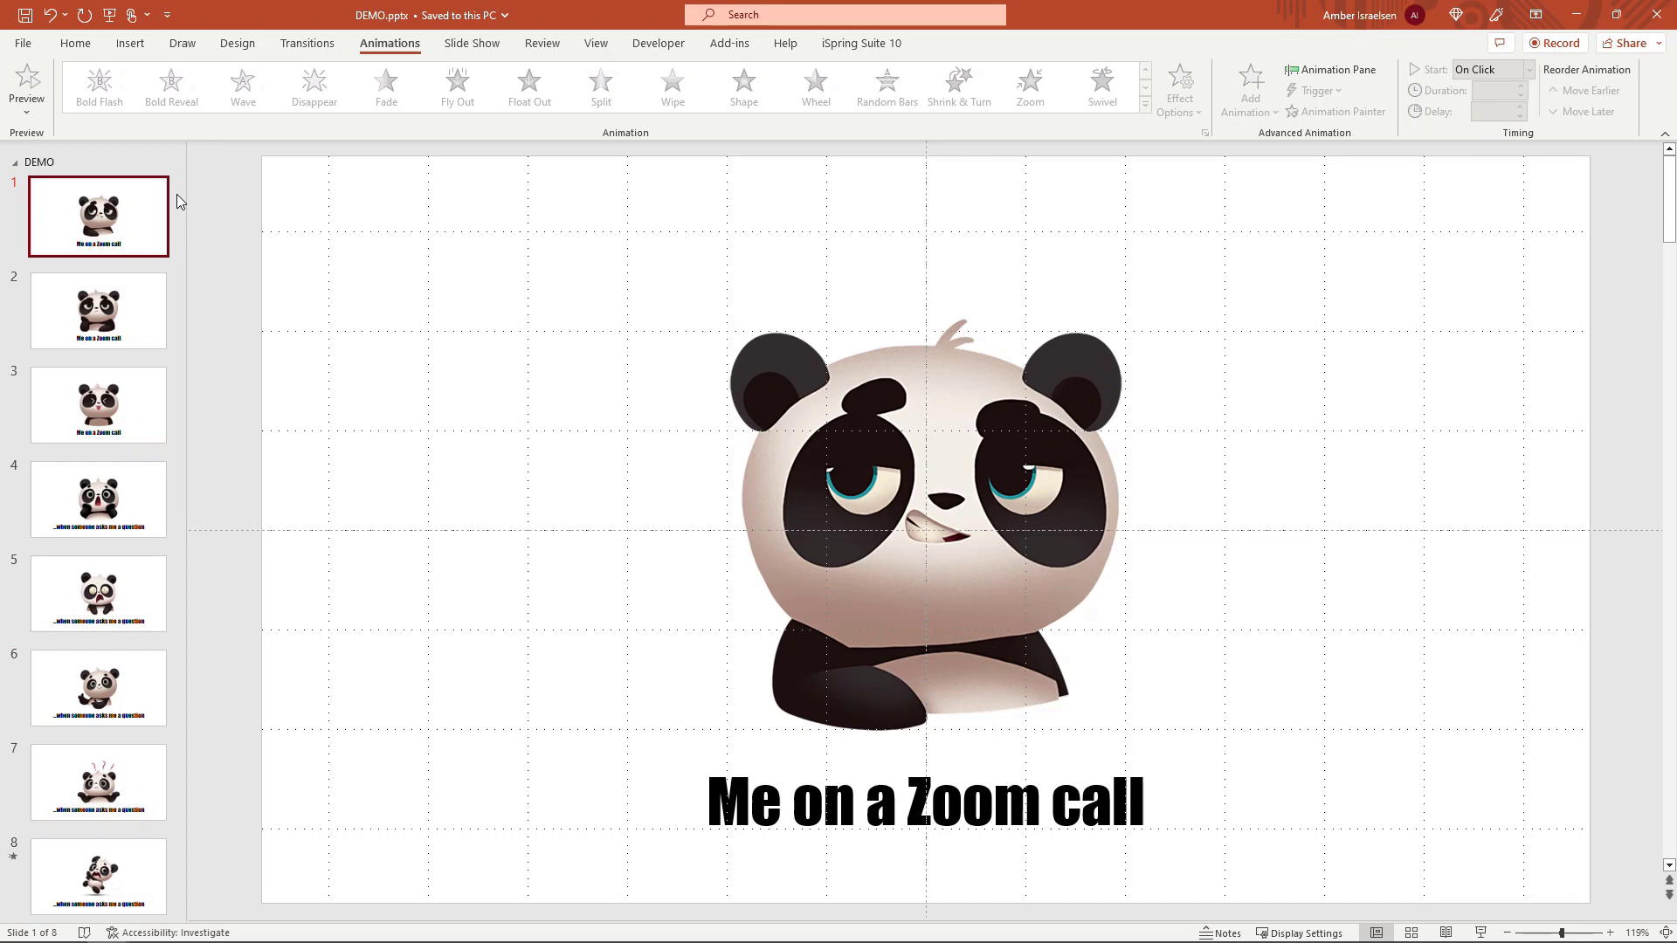
# Save the deck as DEMO.gif using the Animated GIF Format (*.gif) file type
pyautogui.click(22, 43)
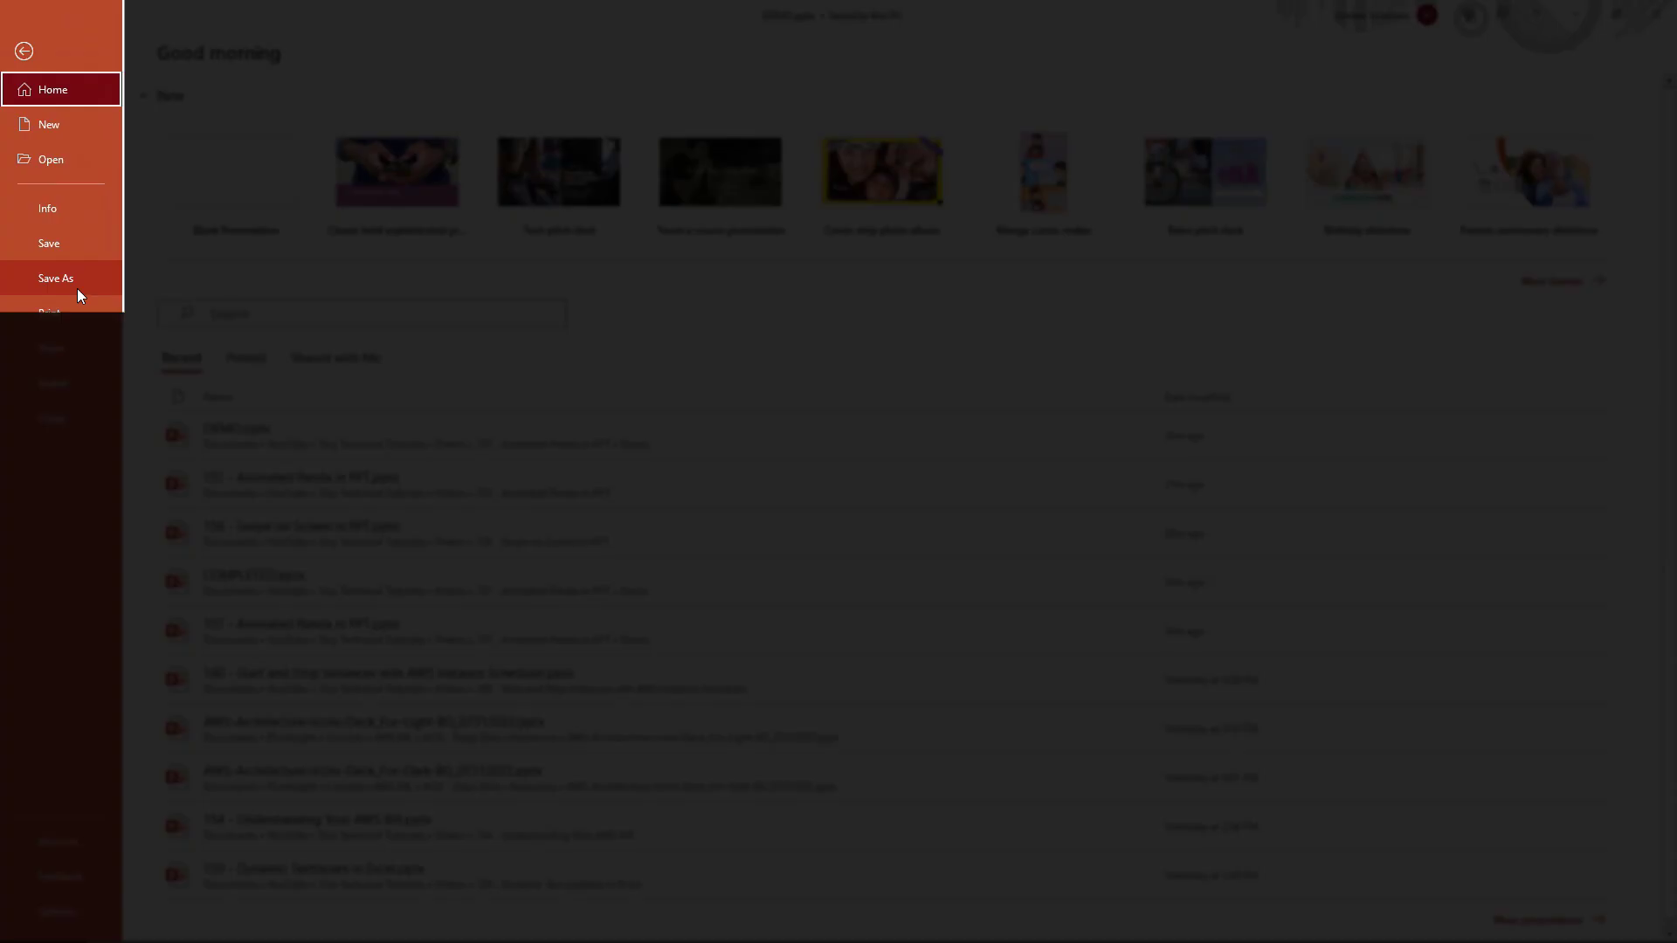
pyautogui.click(77, 288)
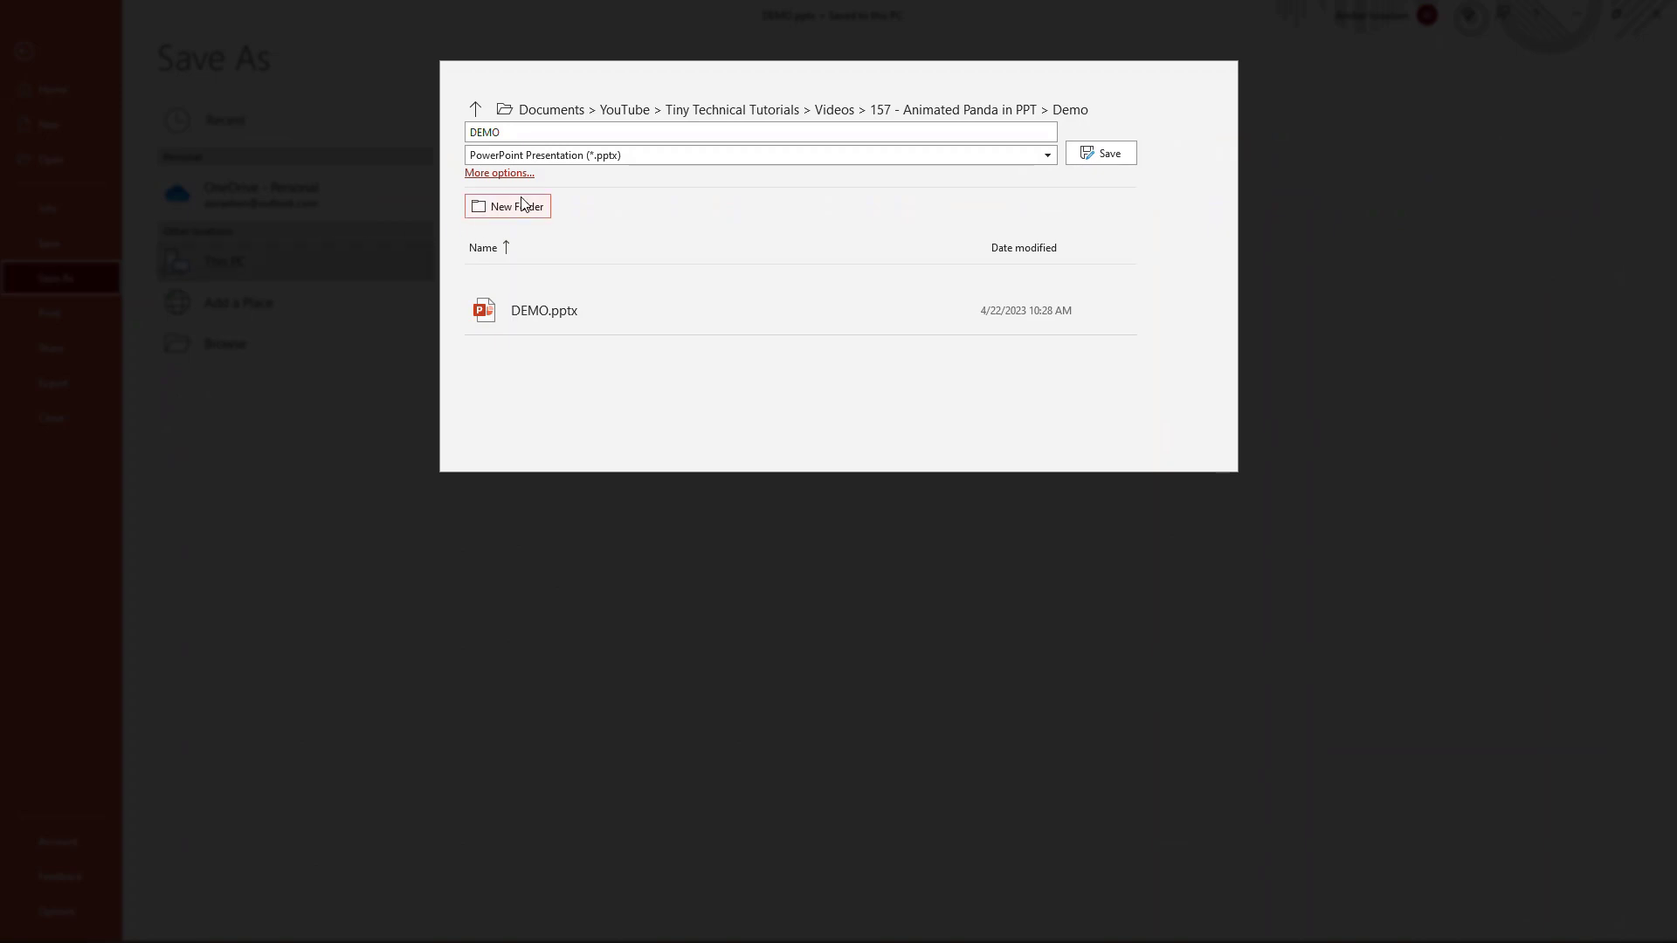
pyautogui.click(634, 162)
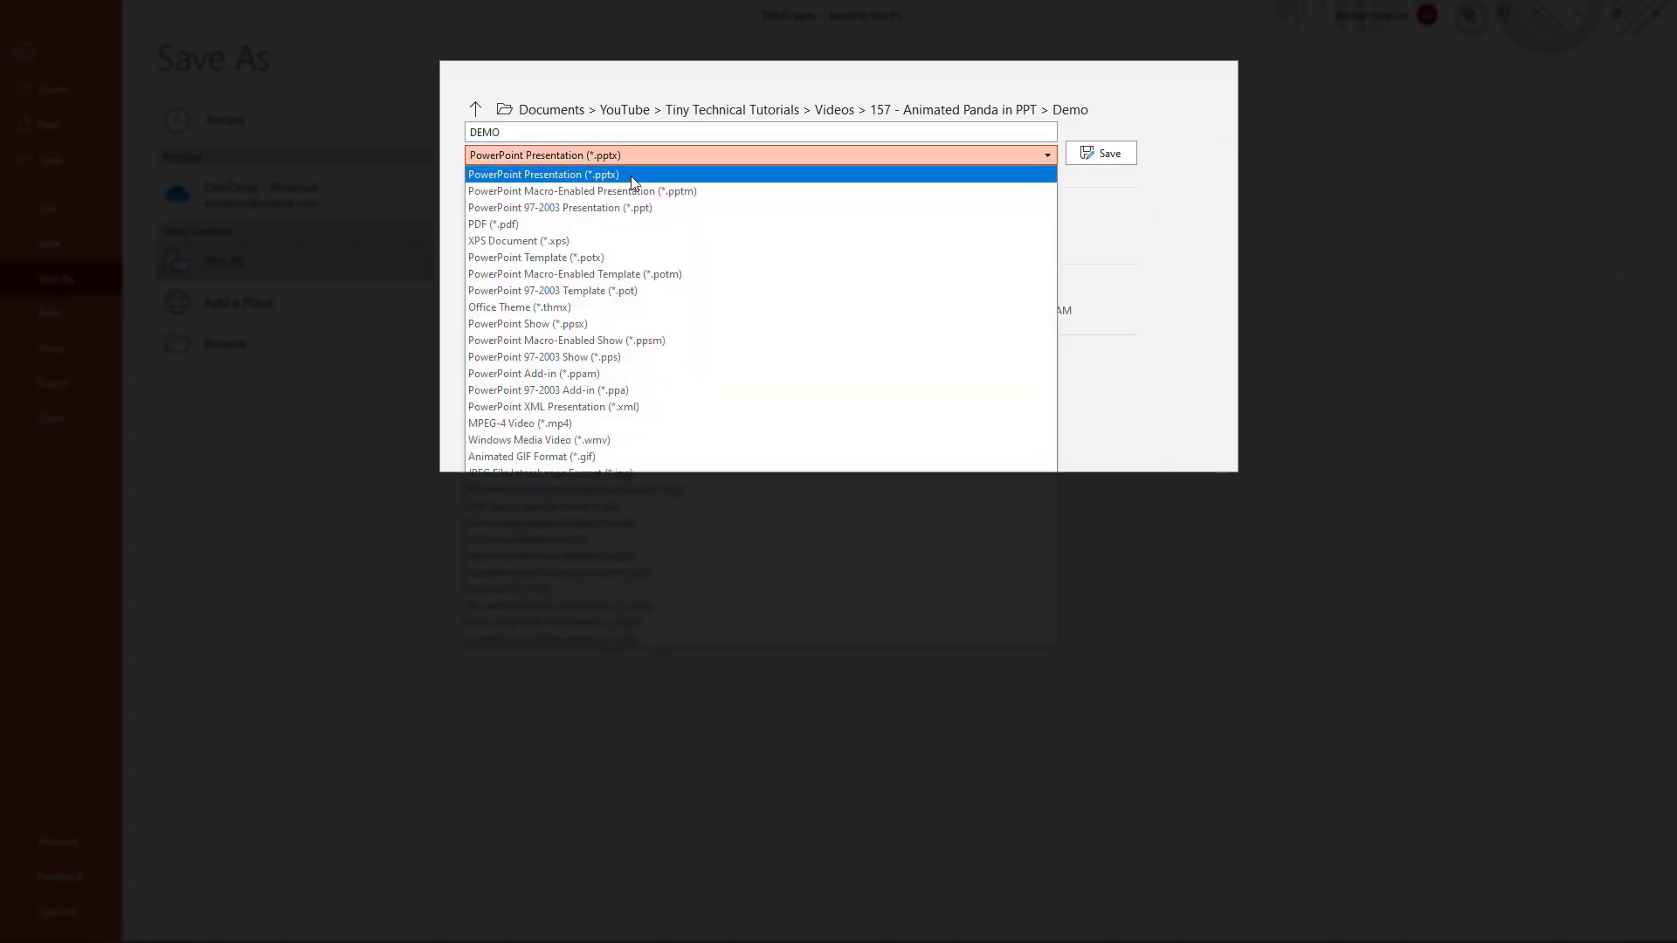
pyautogui.click(618, 457)
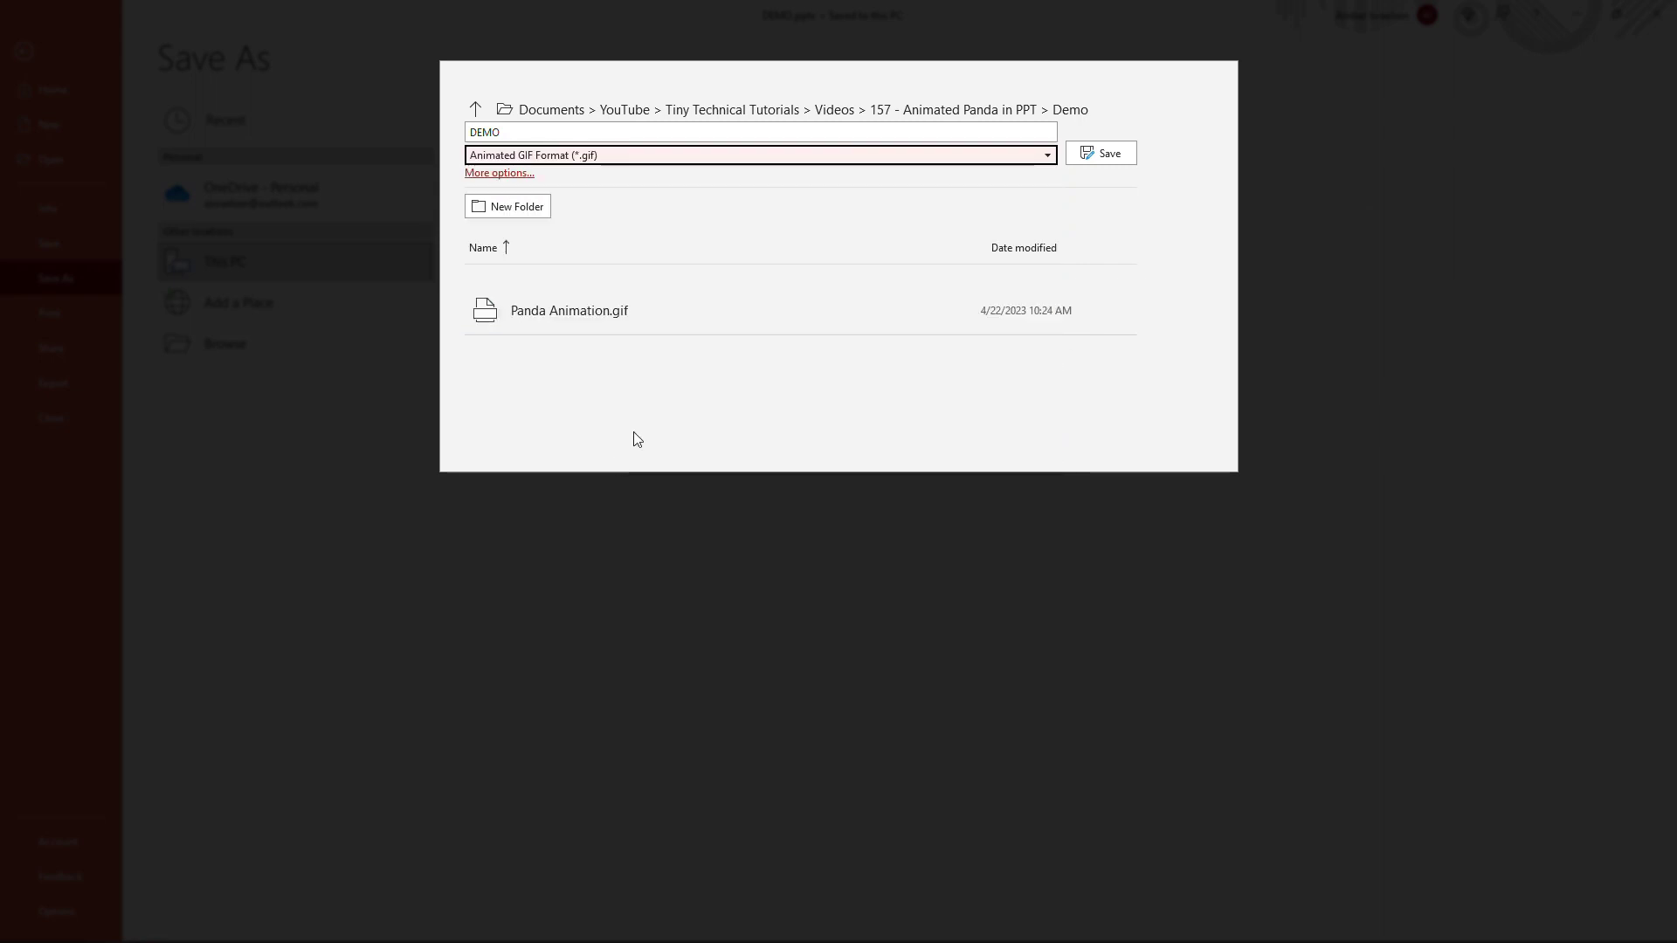
pyautogui.click(1102, 155)
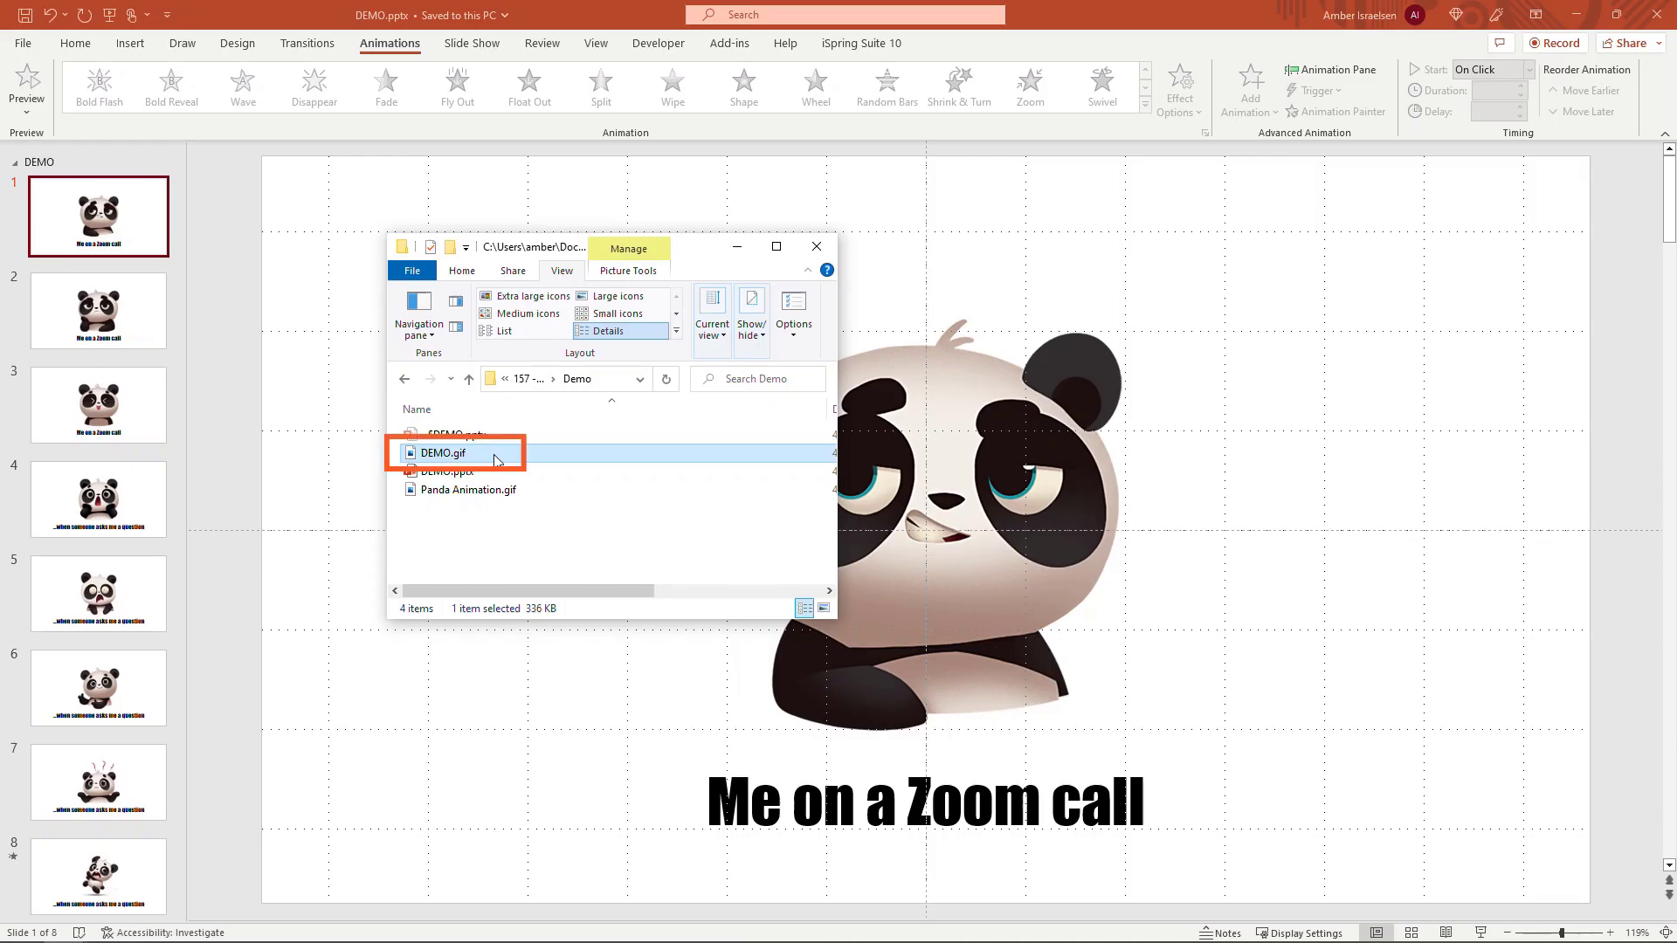
# Open DEMO.gif in Windows Photos to watch the panda animation play
pyautogui.doubleClick(495, 461)
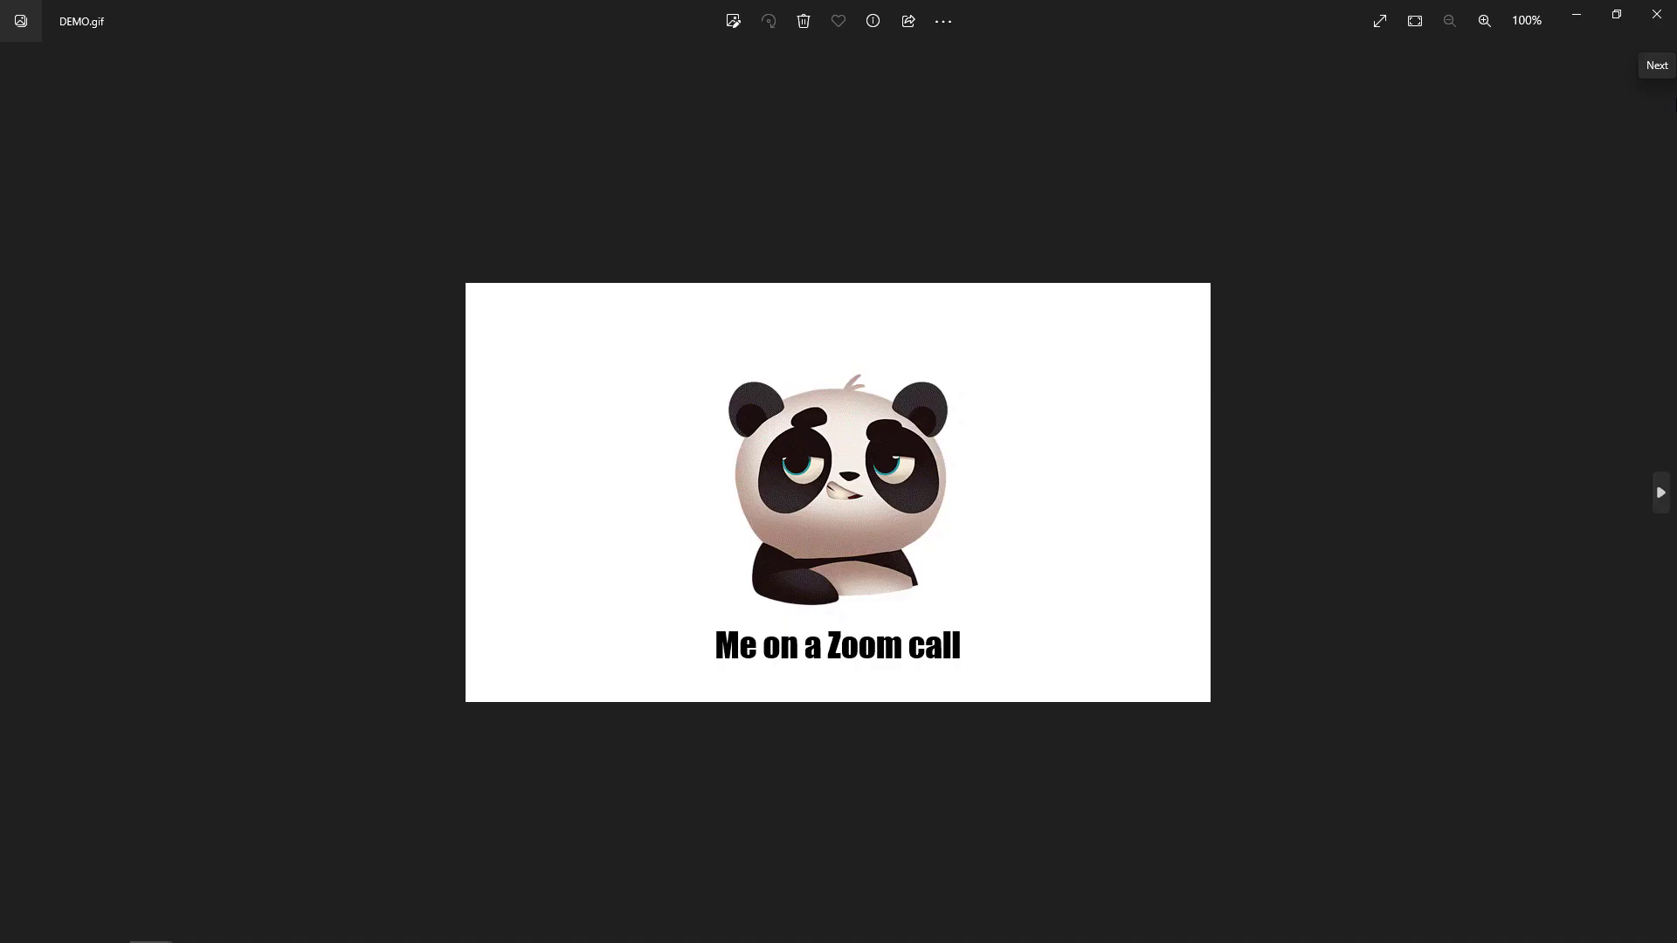